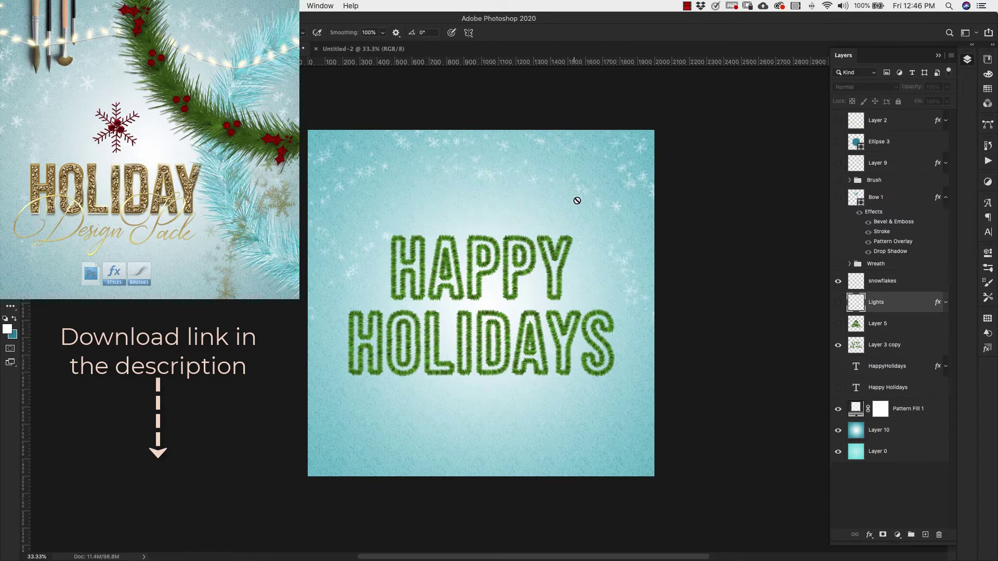
Step: Hide the two pine-outlined HAPPY HOLIDAYS text layers in the Layers panel
click(838, 345)
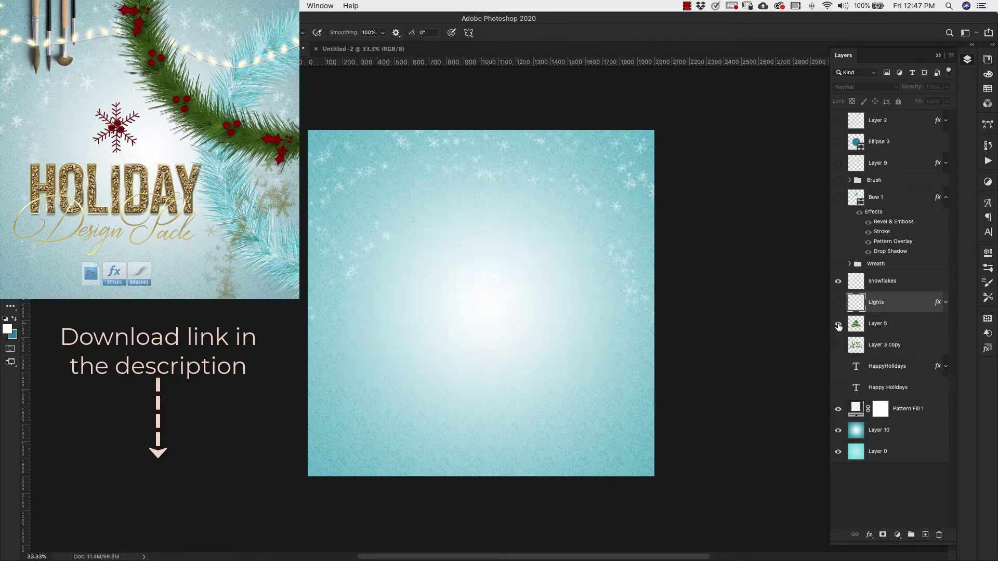
click(838, 324)
Step: Hide one more card layer and set the background colour to teal 0688a0
click(837, 302)
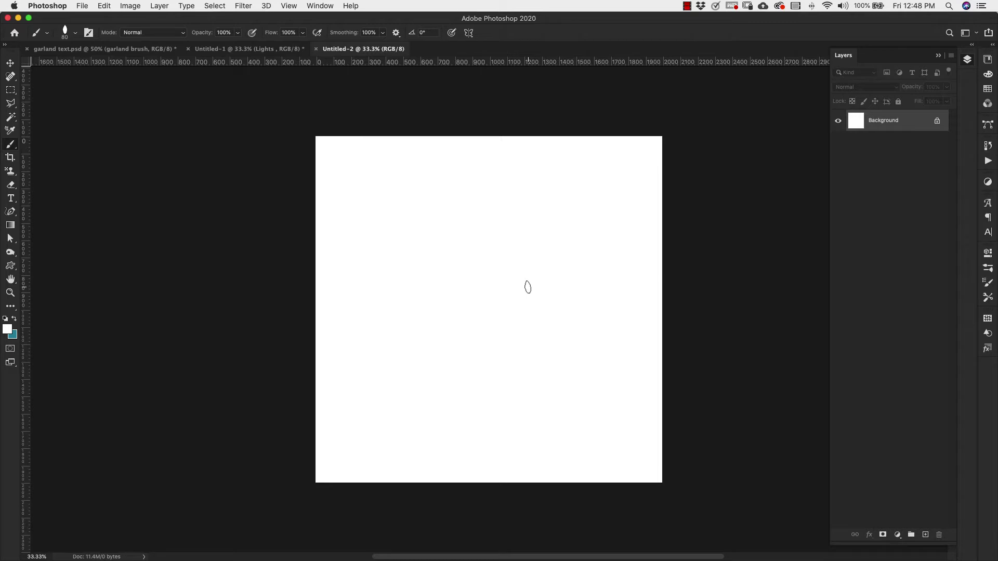
click(13, 336)
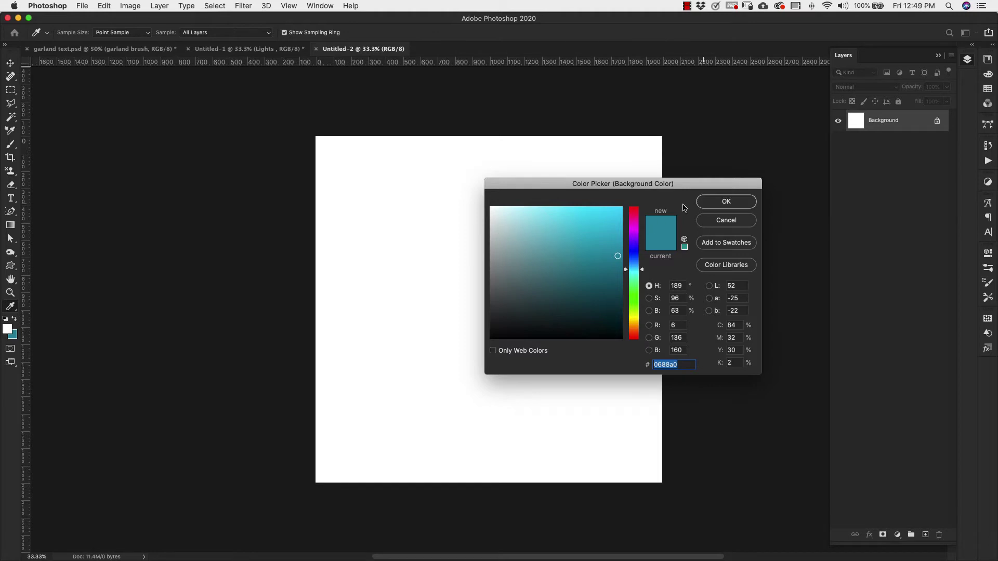
click(703, 203)
key(b)
Step: Set the foreground colour to white ffffff
click(9, 331)
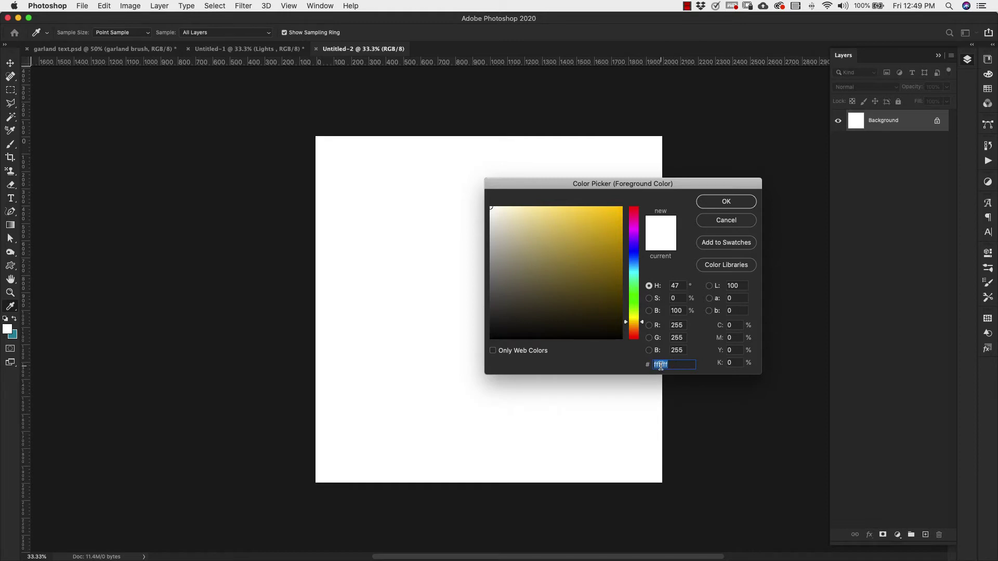
click(719, 204)
key(b)
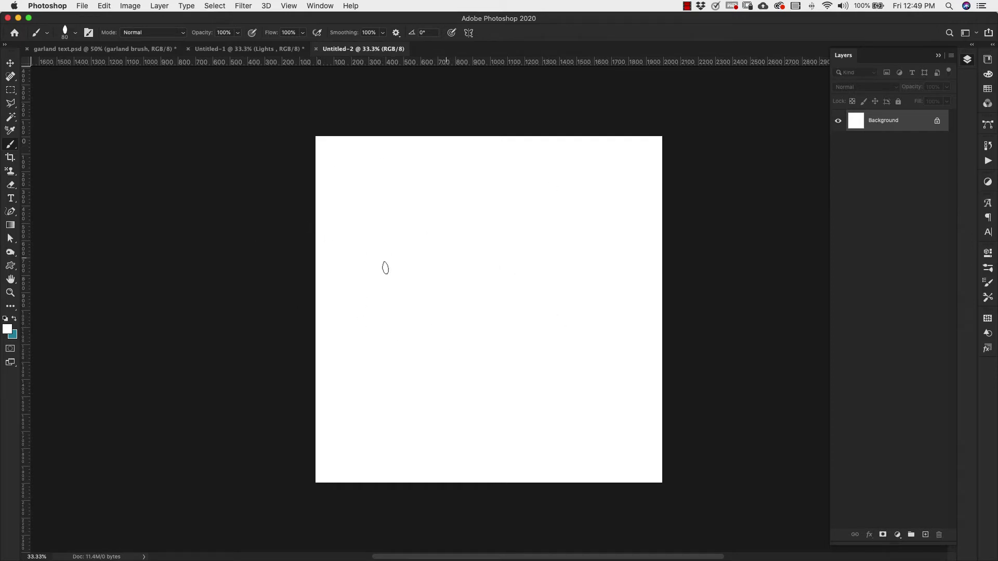
click(11, 226)
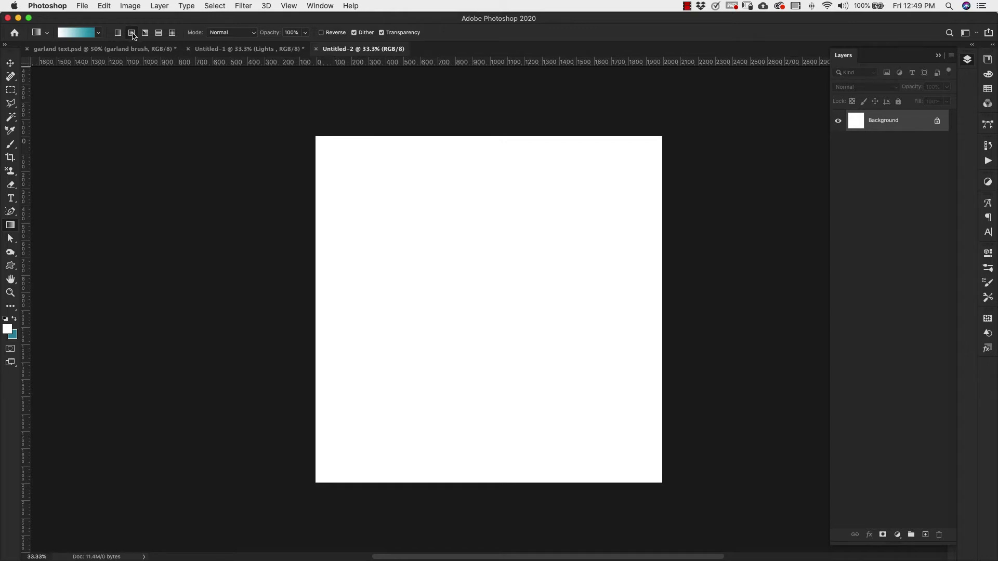
Step: Set a radial foreground-to-background gradient and add horizontal and vertical guides through the canvas centre
click(133, 33)
click(78, 33)
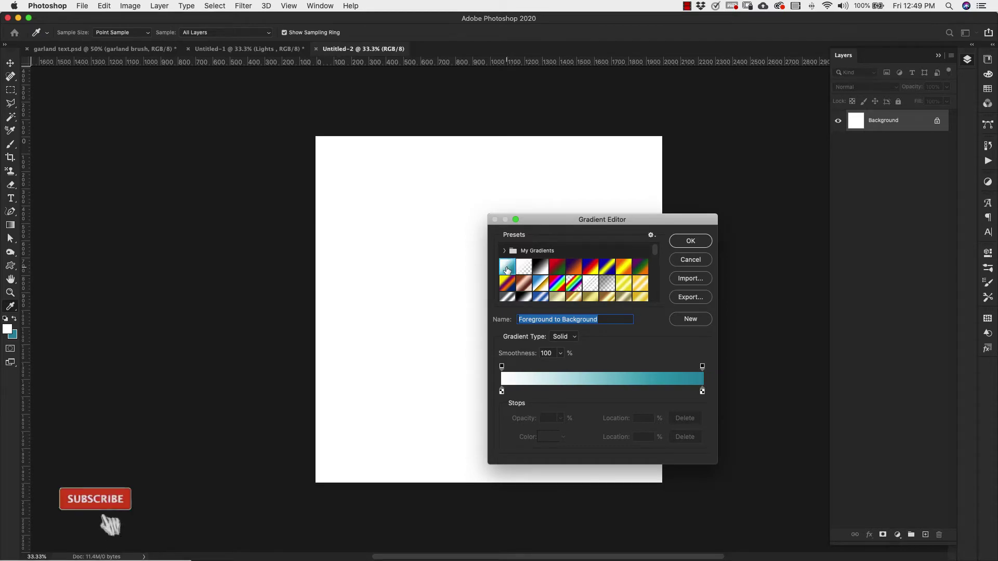
click(679, 243)
drag(483, 63, 486, 309)
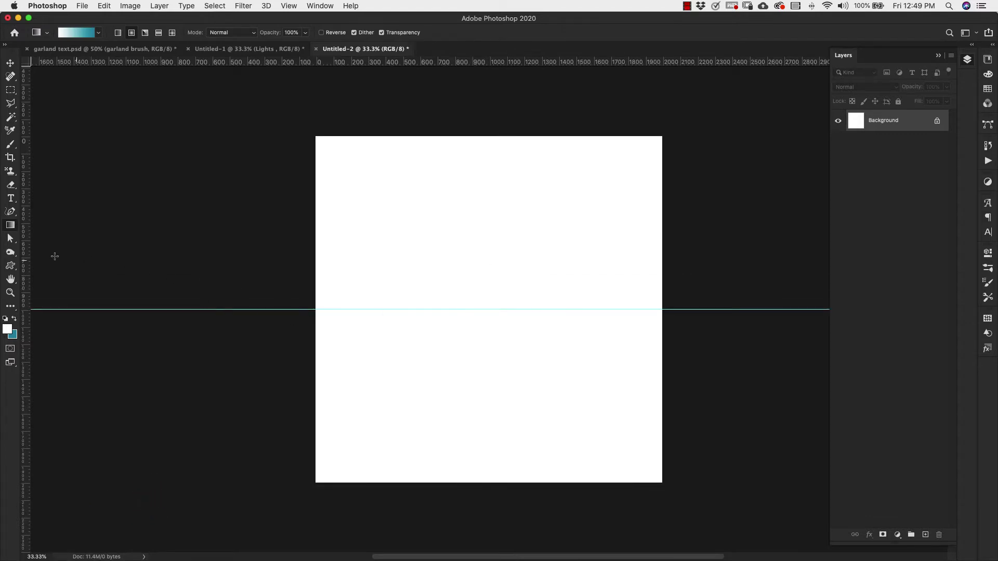
drag(27, 261, 682, 114)
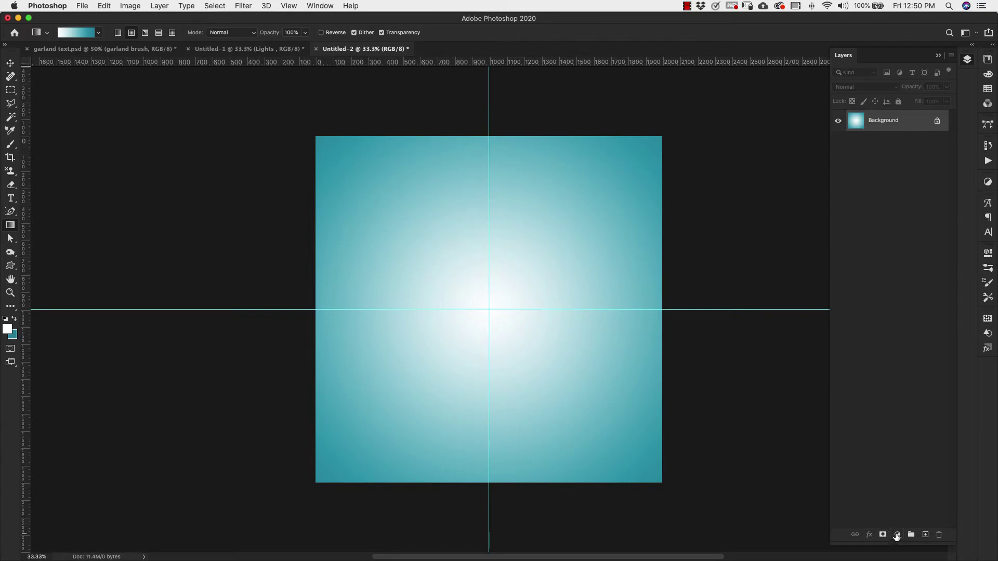
Step: Add a Pattern Fill layer using the light wet-snow texture at 80% scale
click(896, 536)
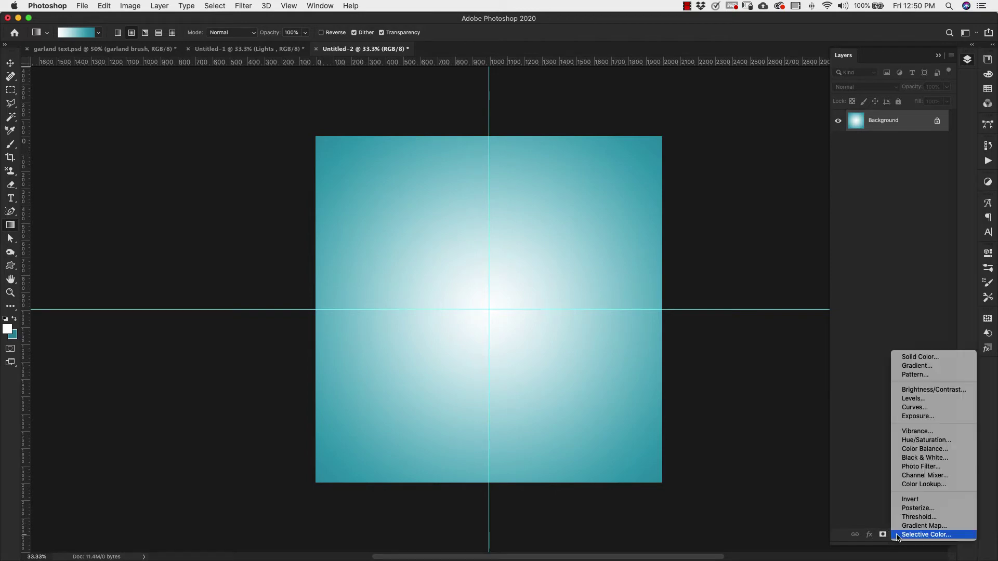
click(910, 375)
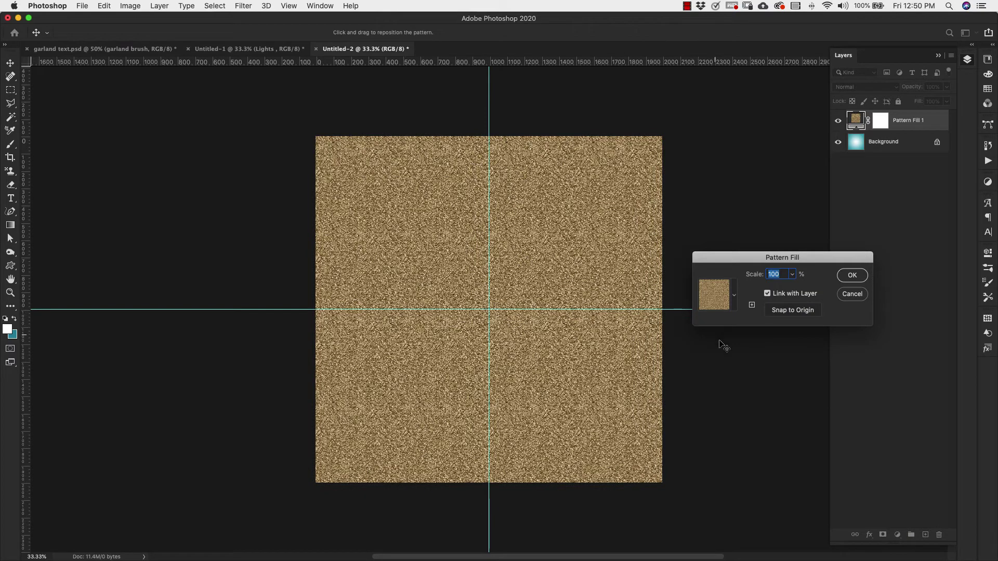
click(733, 302)
scroll(714, 354, down, 10)
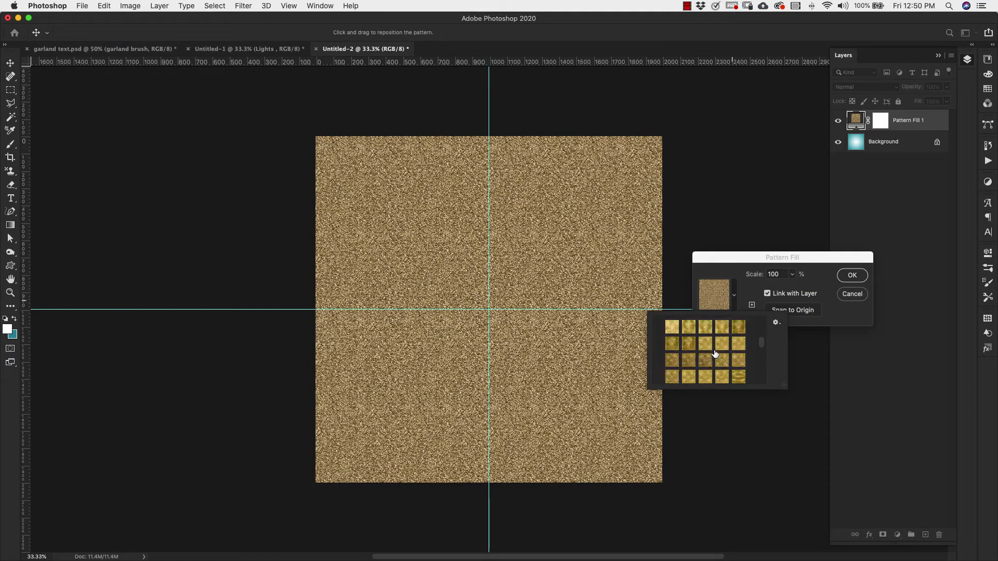
click(662, 376)
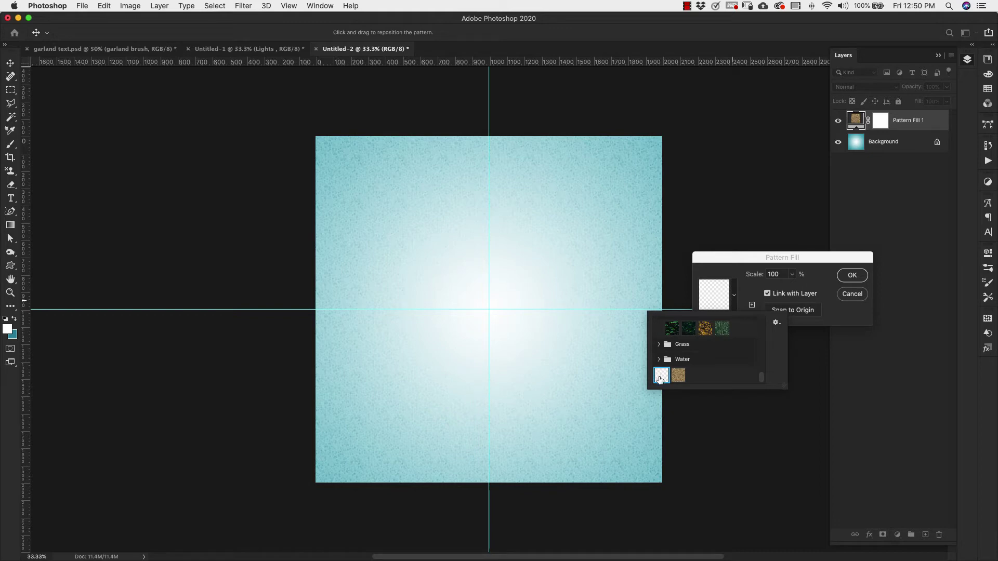
double_click(661, 379)
text(80)
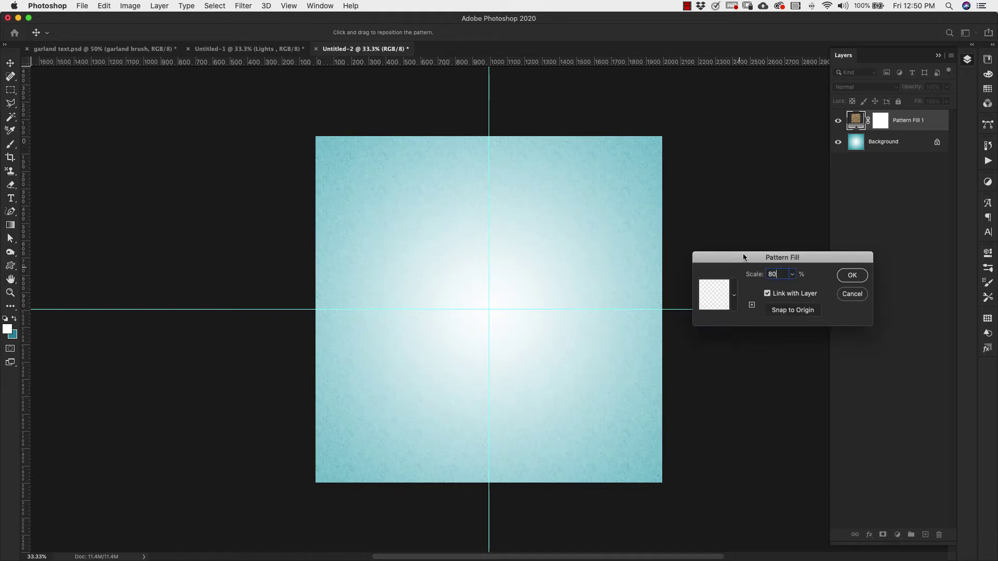
click(850, 276)
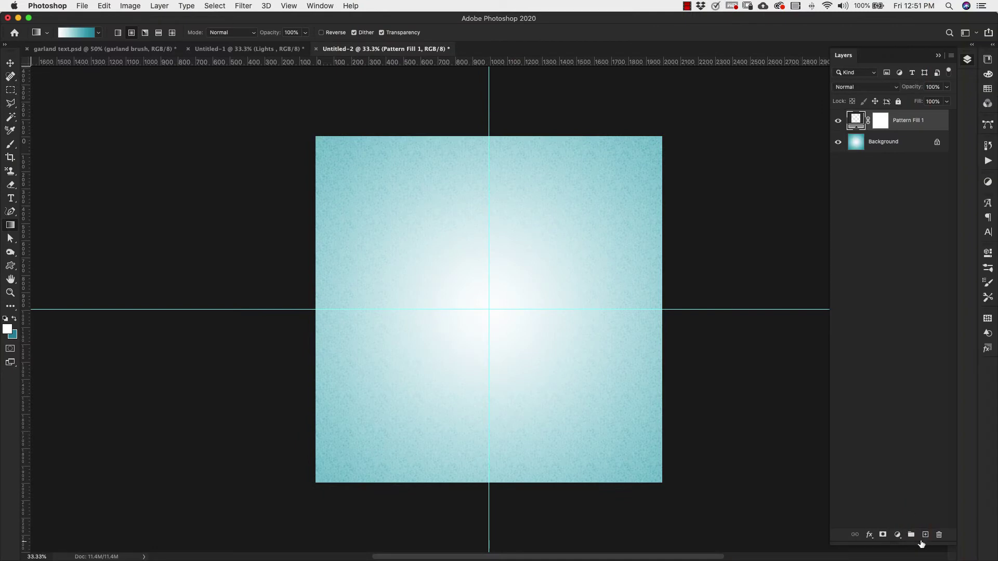
Step: Draw a white 1152 px circle from the guide crossing and load Ellipse 1 as a selection
click(925, 535)
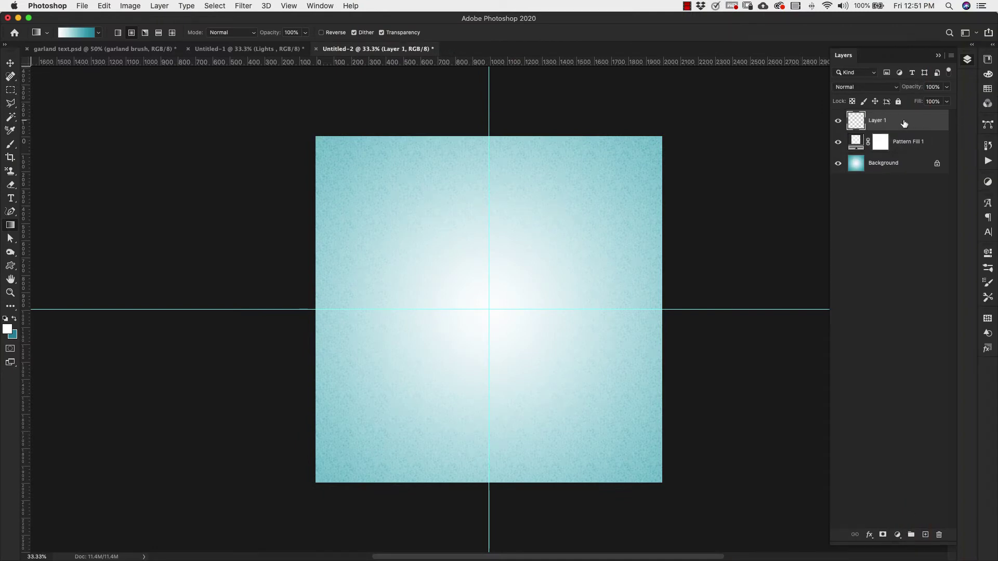
click(10, 267)
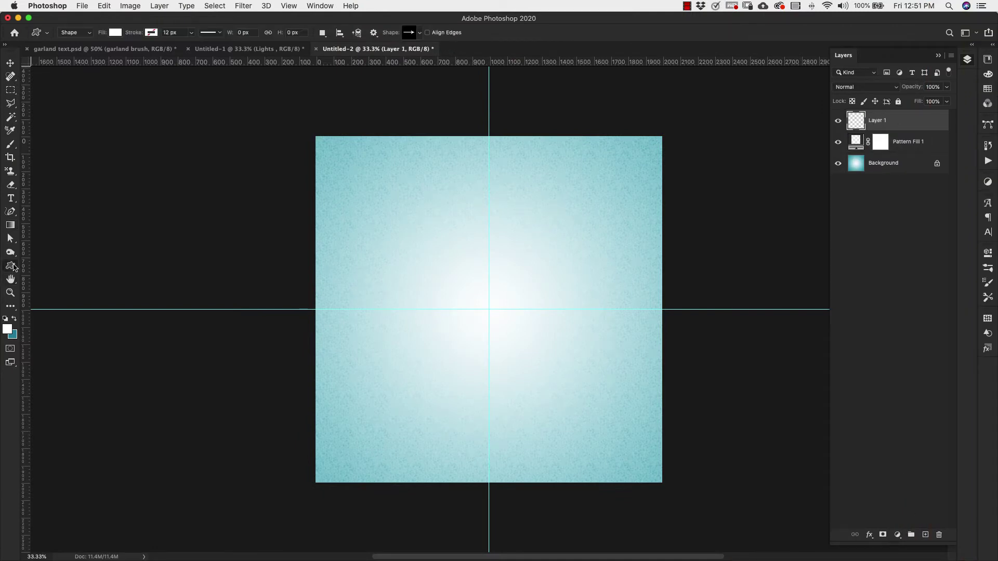
click(47, 284)
drag(489, 309, 590, 459)
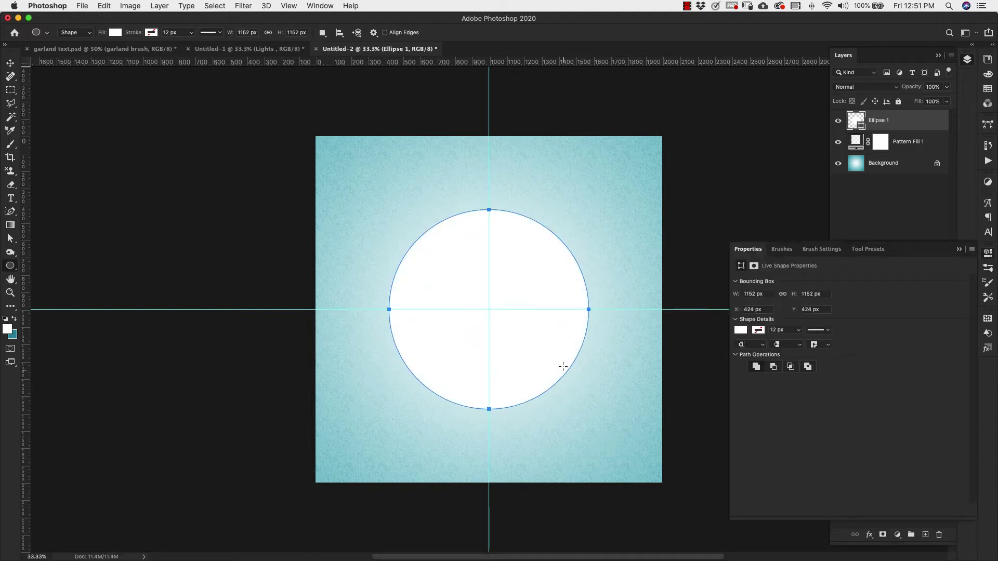
click(959, 250)
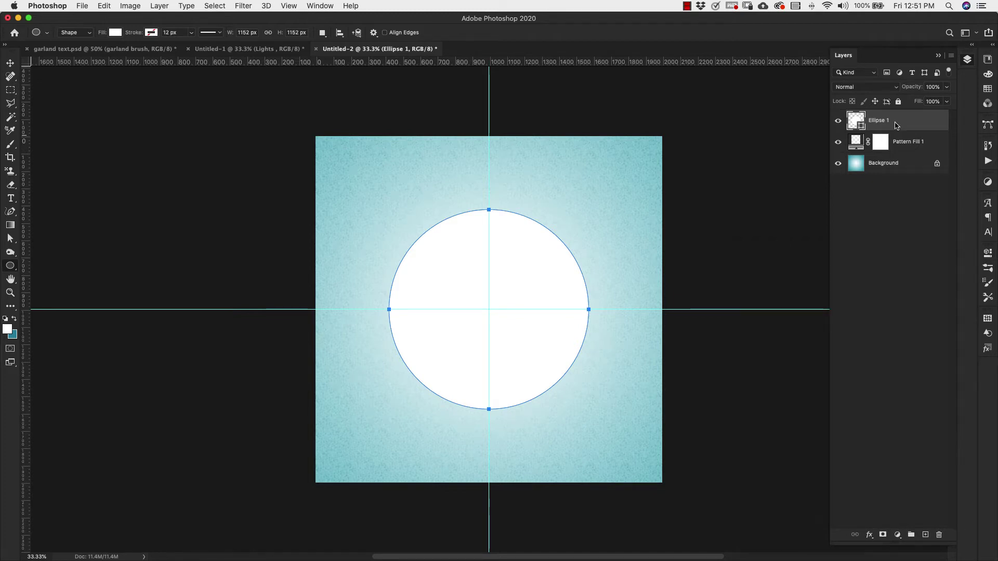
super+click(856, 122)
Step: Make a work path from the circle selection, then add an empty Layer 1 above Ellipse 1
click(987, 125)
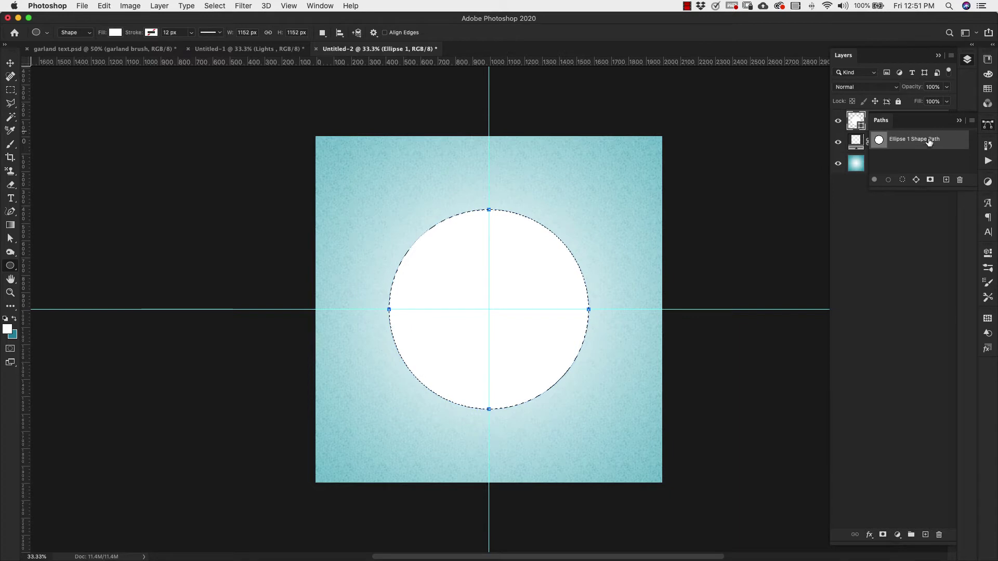
click(313, 6)
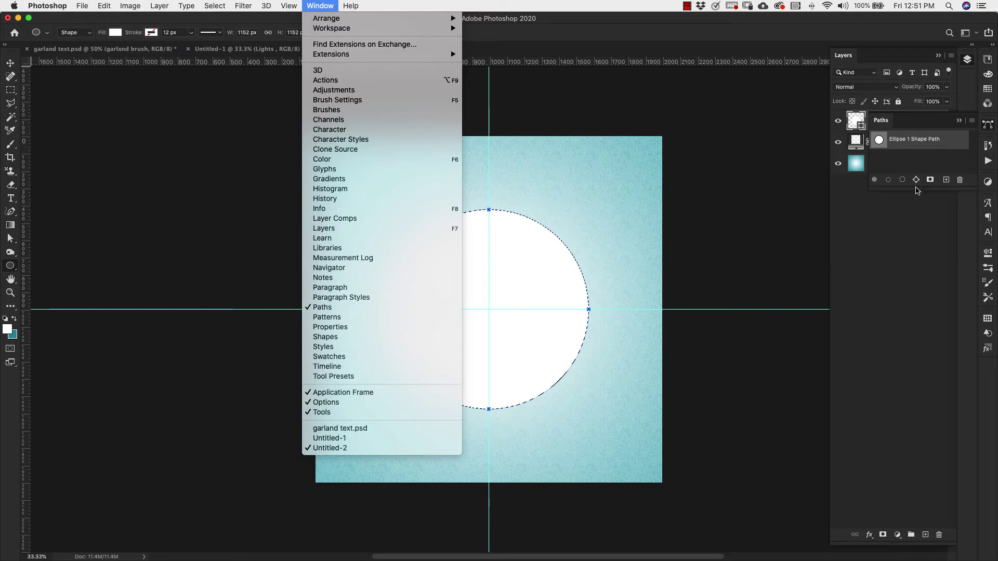
click(916, 183)
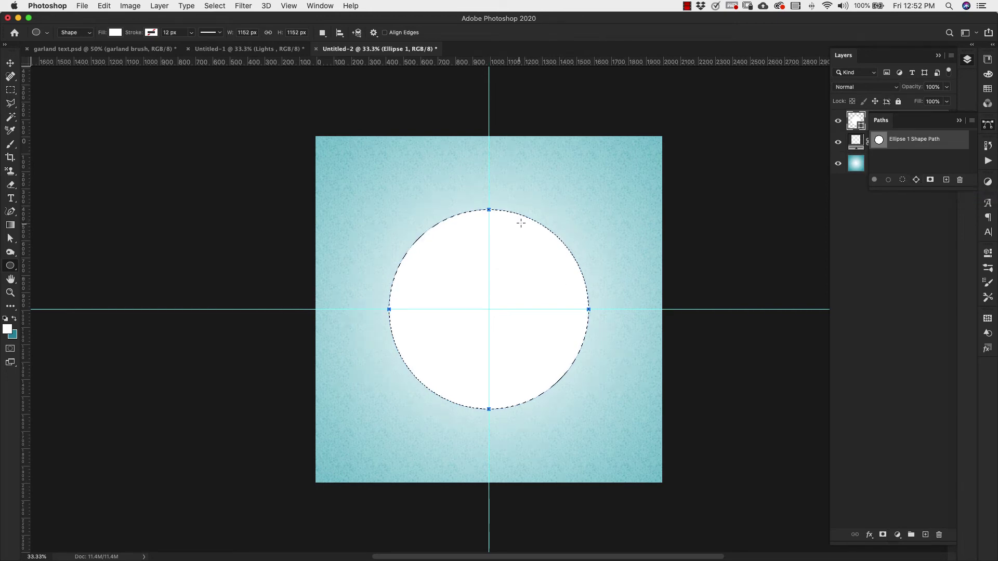
click(916, 180)
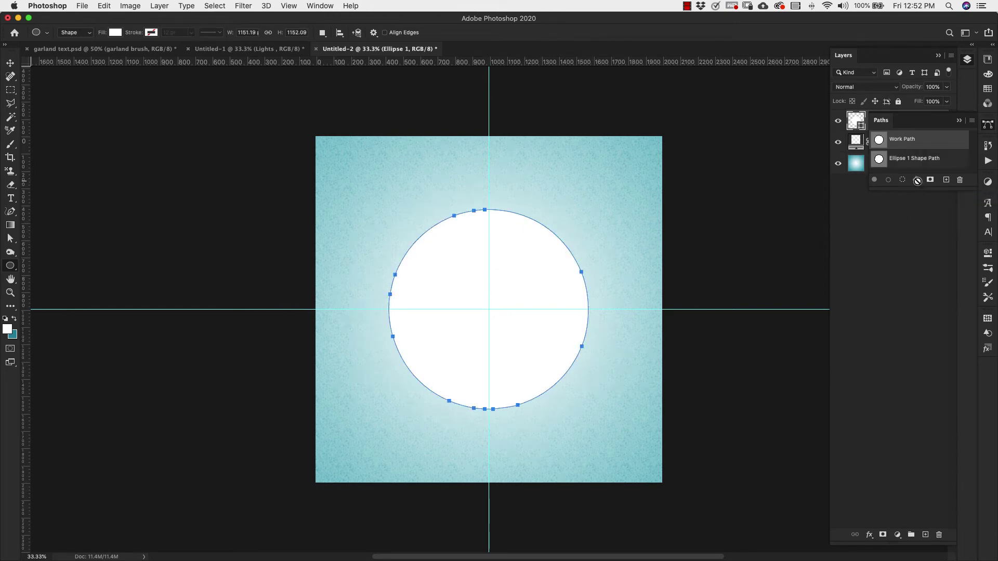
click(958, 120)
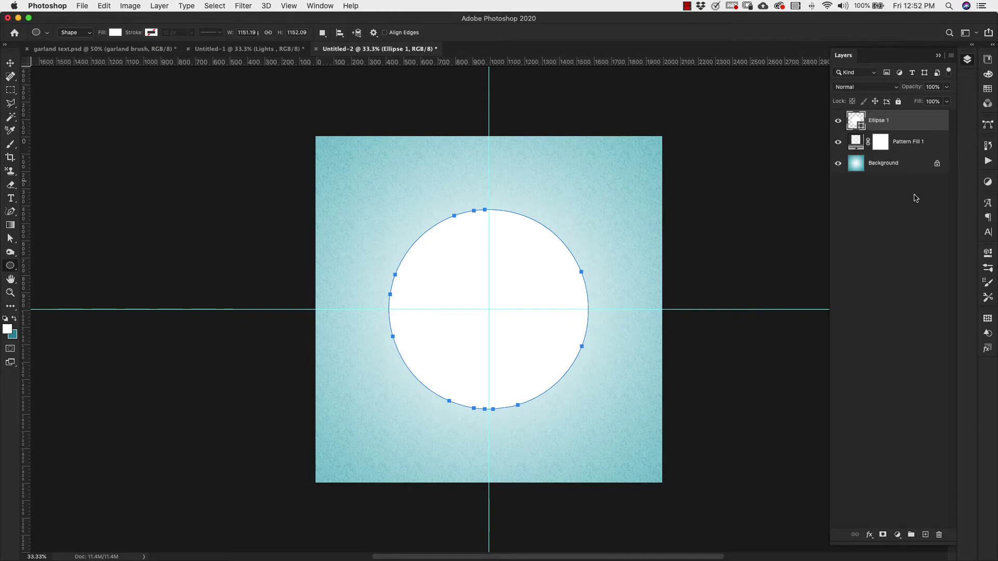
click(925, 536)
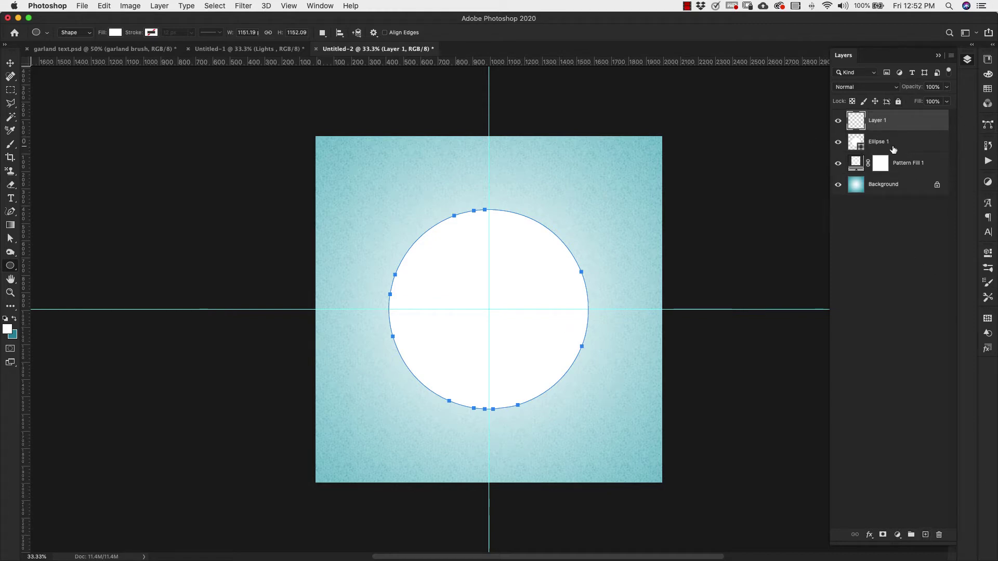
Step: Choose the Pine garland brush and undo a trial stroke across the upper canvas
click(987, 268)
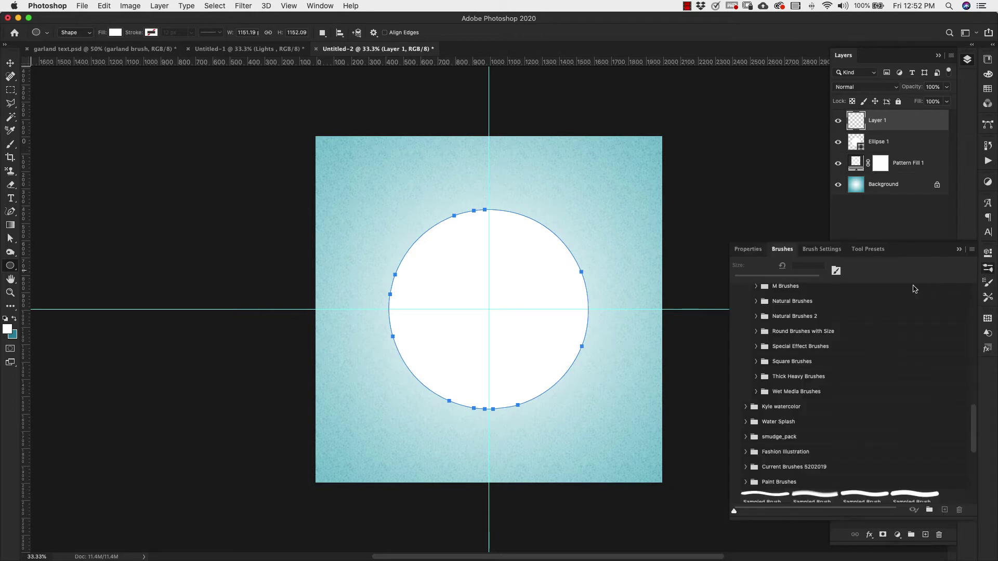
click(759, 473)
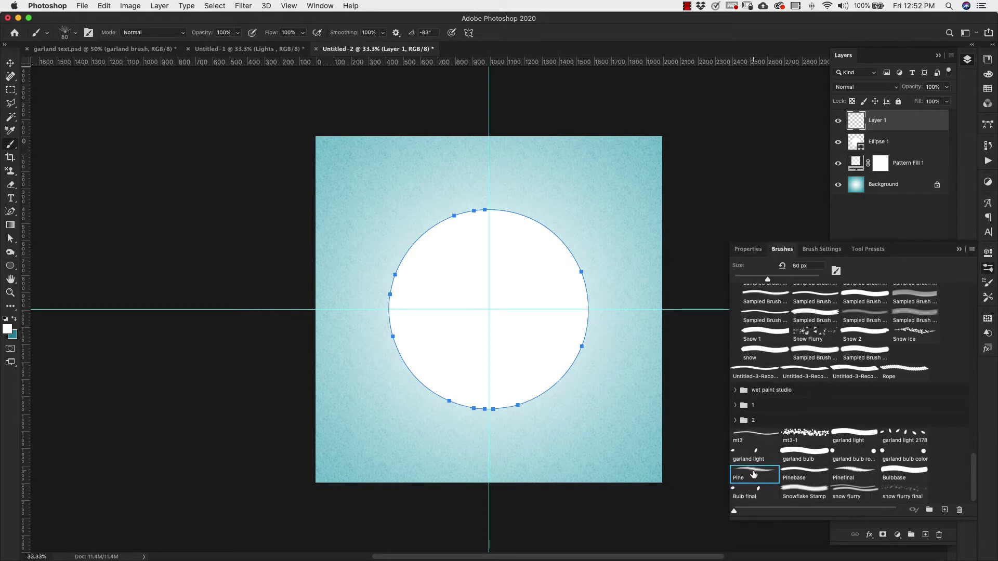
click(320, 216)
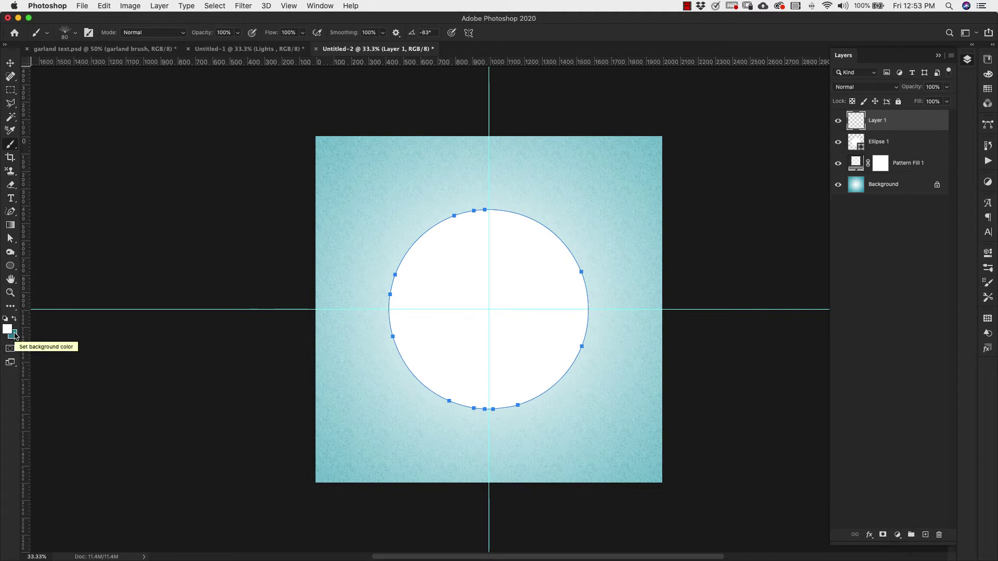
mouse_move(359, 189)
mouse_down()
mouse_move(379, 174)
mouse_move(520, 180)
mouse_move(638, 210)
mouse_up()
key(super+z)
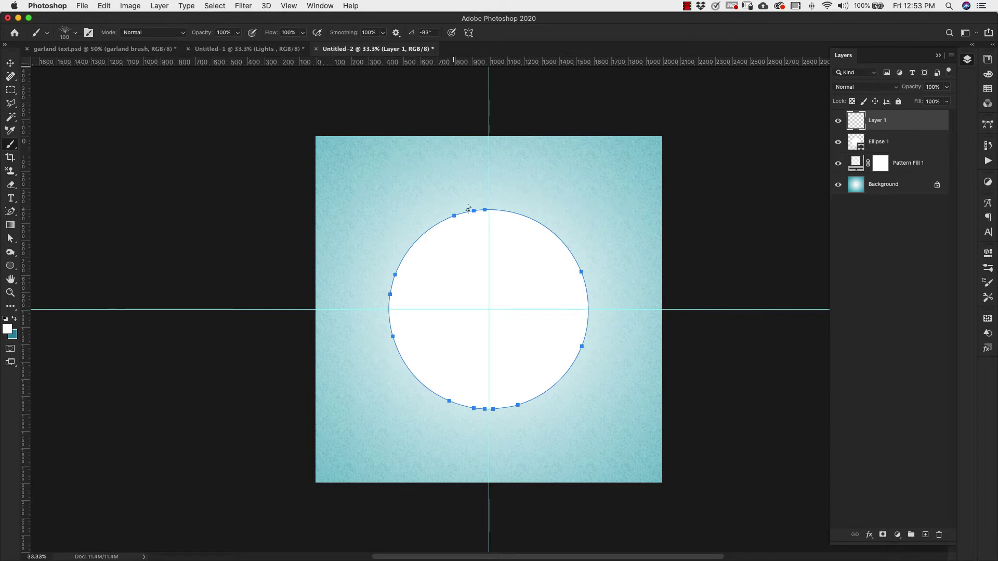
Step: Raise the brush size to 150, then 200, undoing each test stroke beside the circle
key(bracketright)
mouse_move(512, 193)
mouse_down()
mouse_move(560, 225)
mouse_move(580, 264)
mouse_up()
key(super+z)
key(bracketright)
key(bracketright)
mouse_move(510, 165)
mouse_down()
mouse_move(563, 210)
mouse_move(598, 279)
mouse_up()
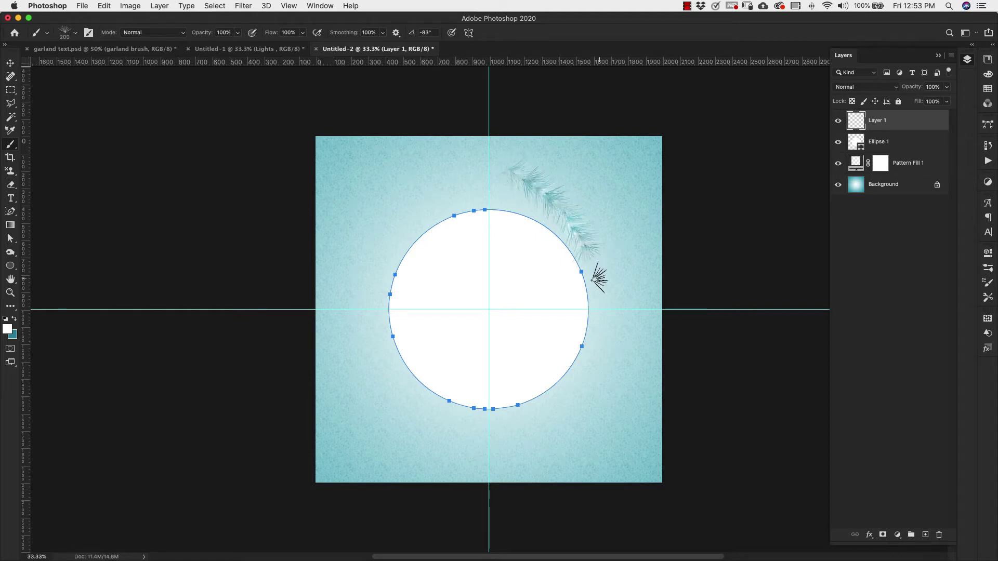
key(super+z)
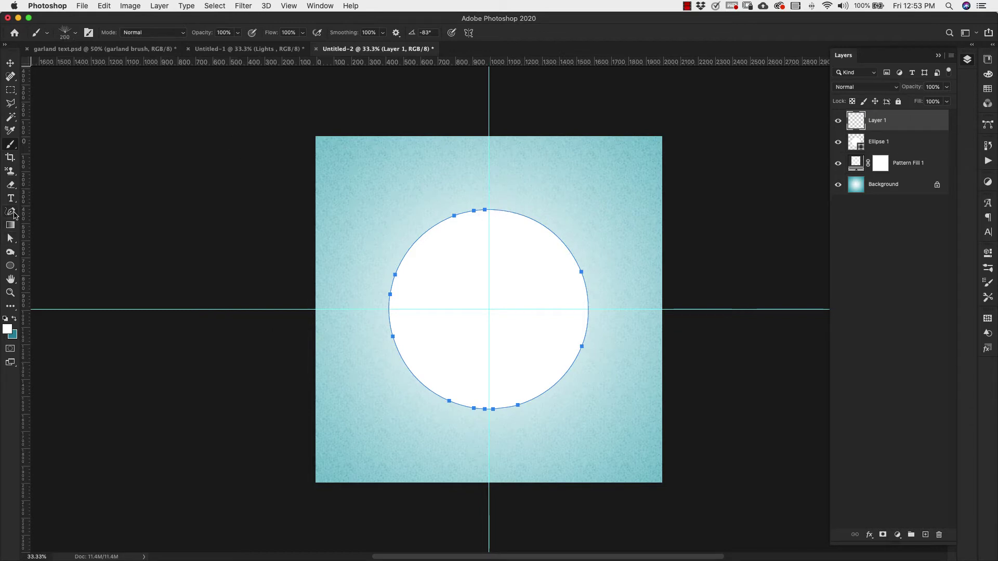
Step: Stroke the circle path with the Pine brush to ring it with needles
click(10, 238)
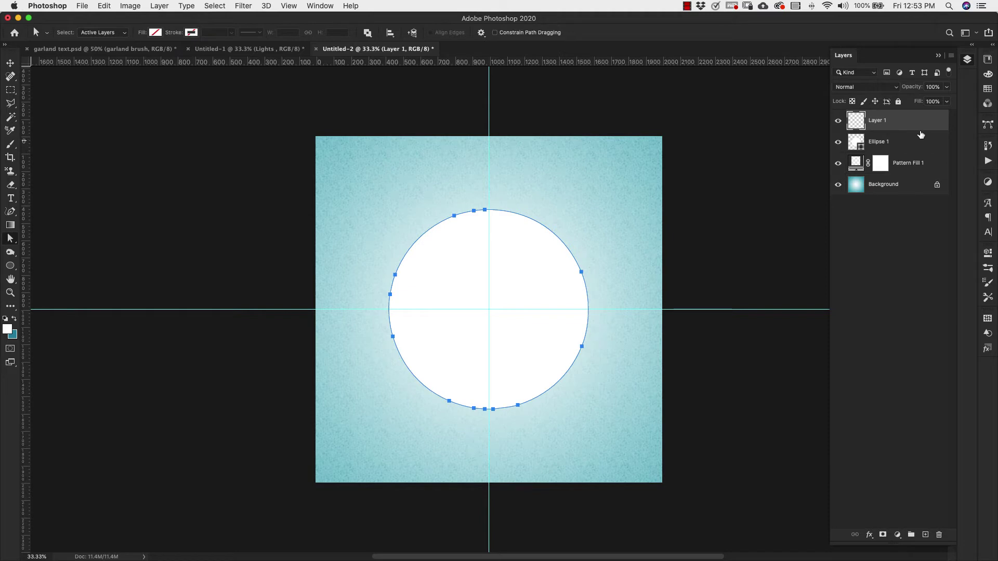
right_click(439, 226)
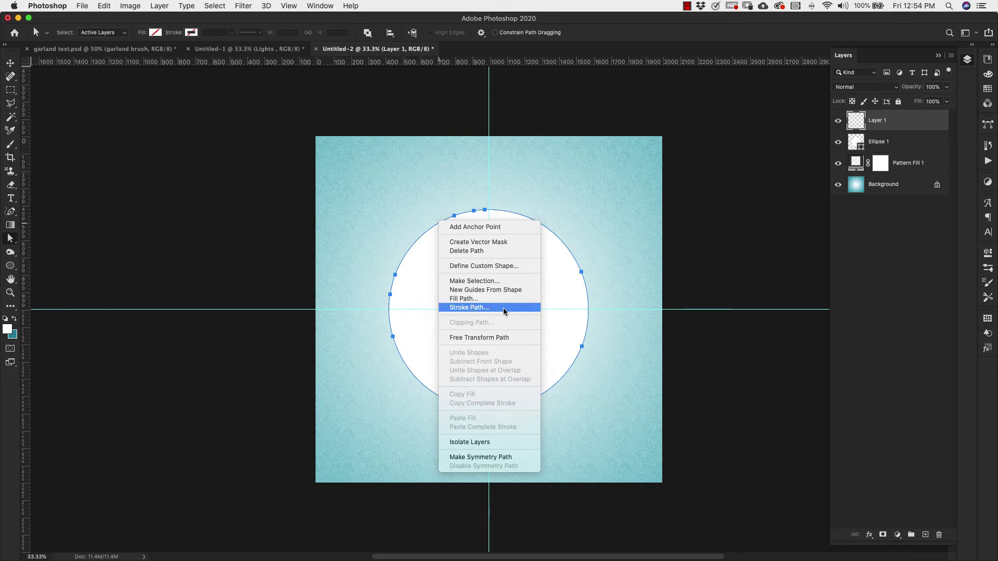
click(462, 308)
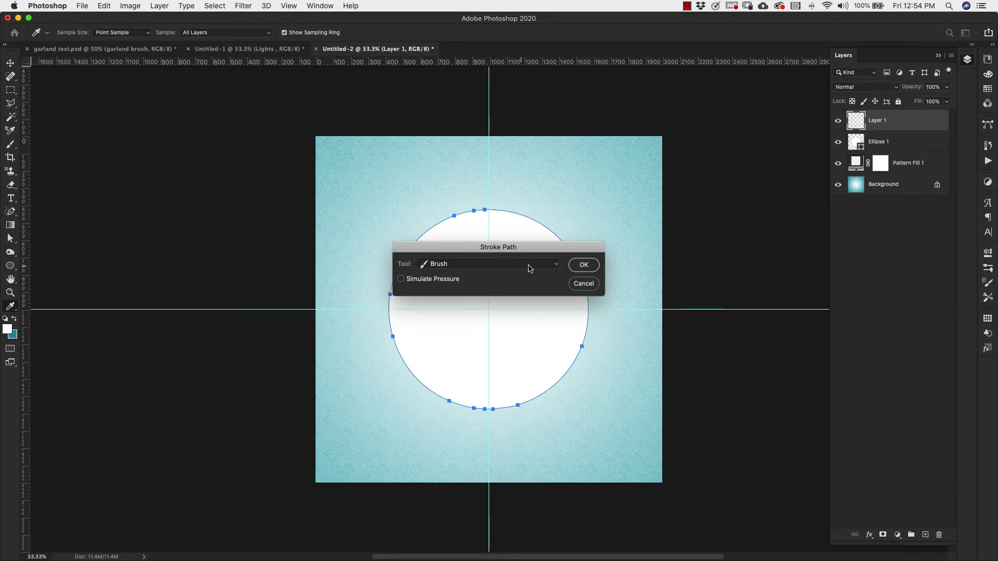
click(584, 265)
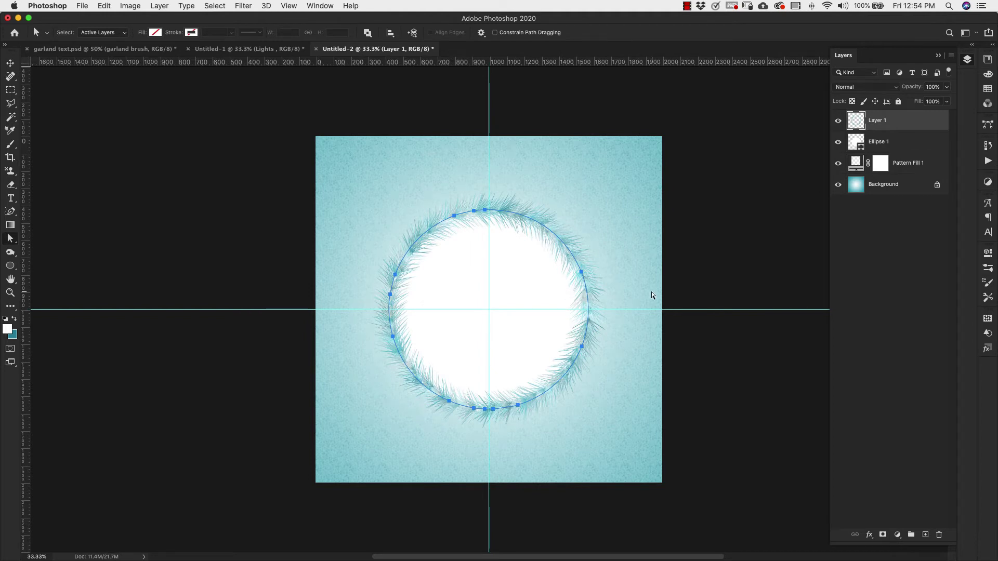
Step: Hide Ellipse 1, unlock the Background into Layer 0, and move Ellipse 1 below it
click(838, 142)
click(905, 142)
click(937, 187)
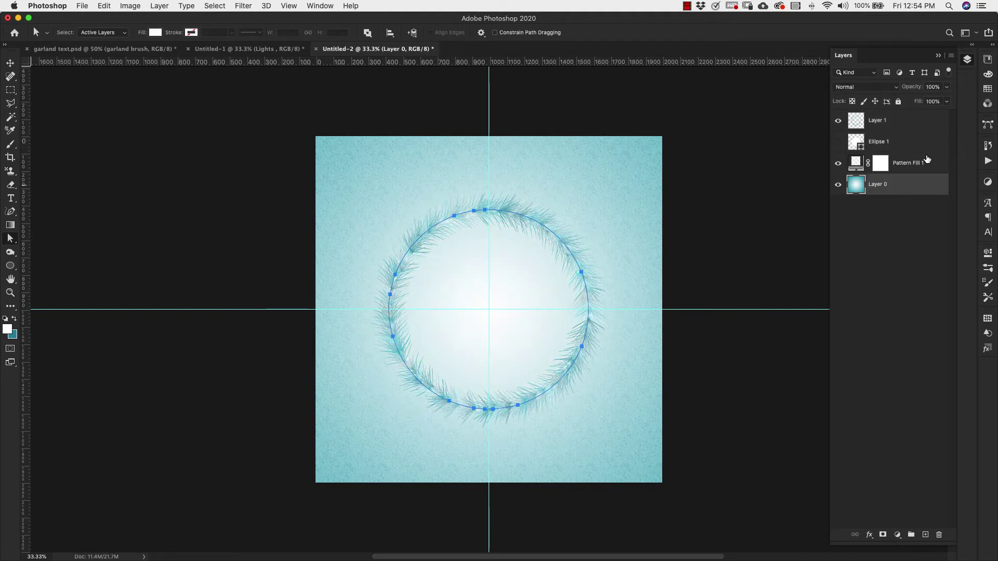
drag(918, 142, 894, 200)
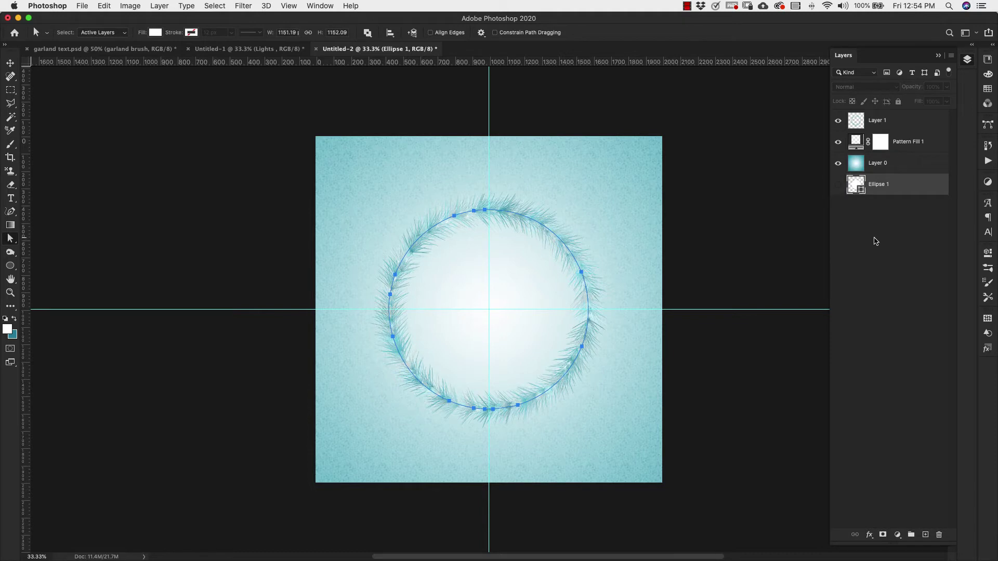
Step: On Layer 1, stroke the circle path again with the brush at size 150
click(894, 121)
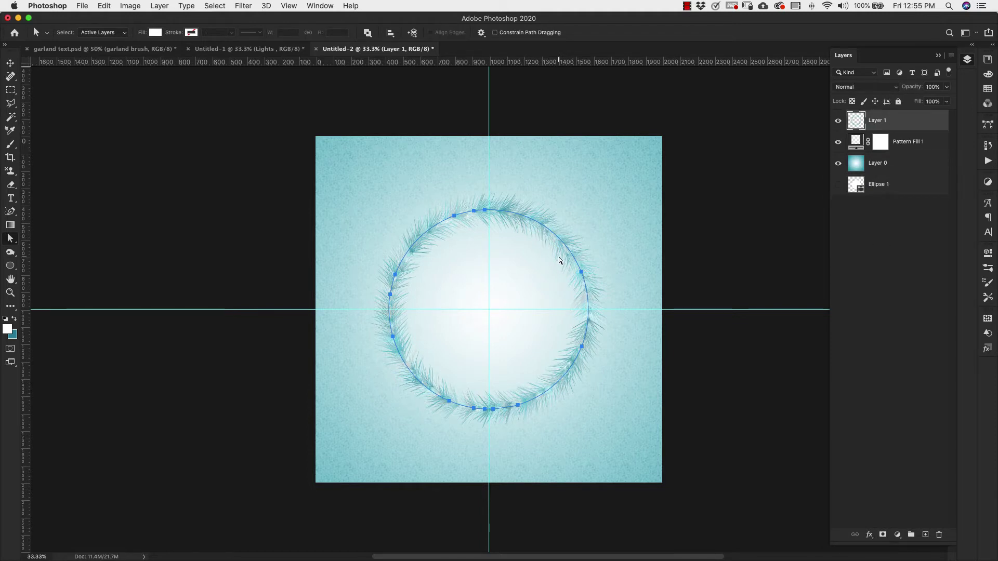
key(b)
key(bracketleft)
key(bracketleft)
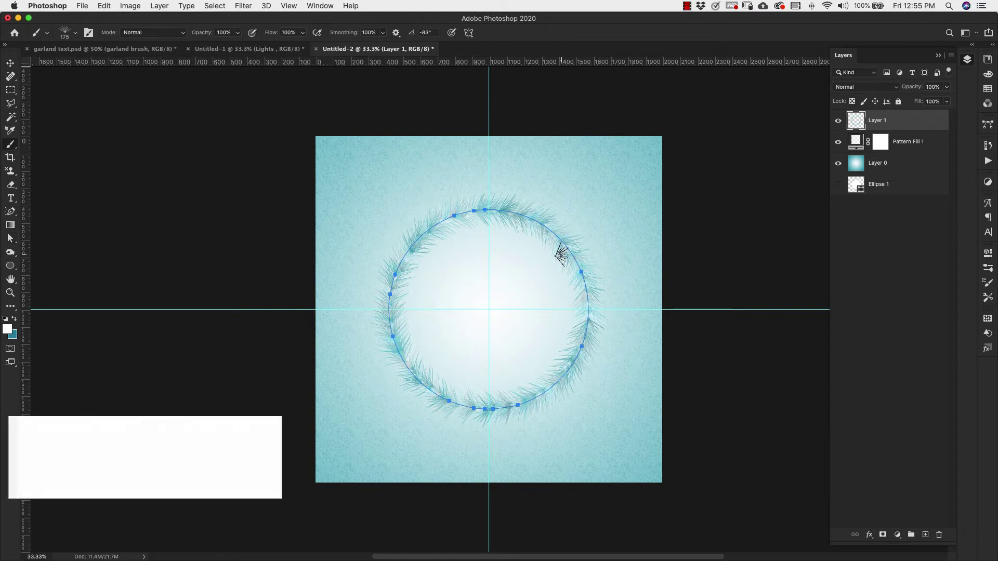
key(Return)
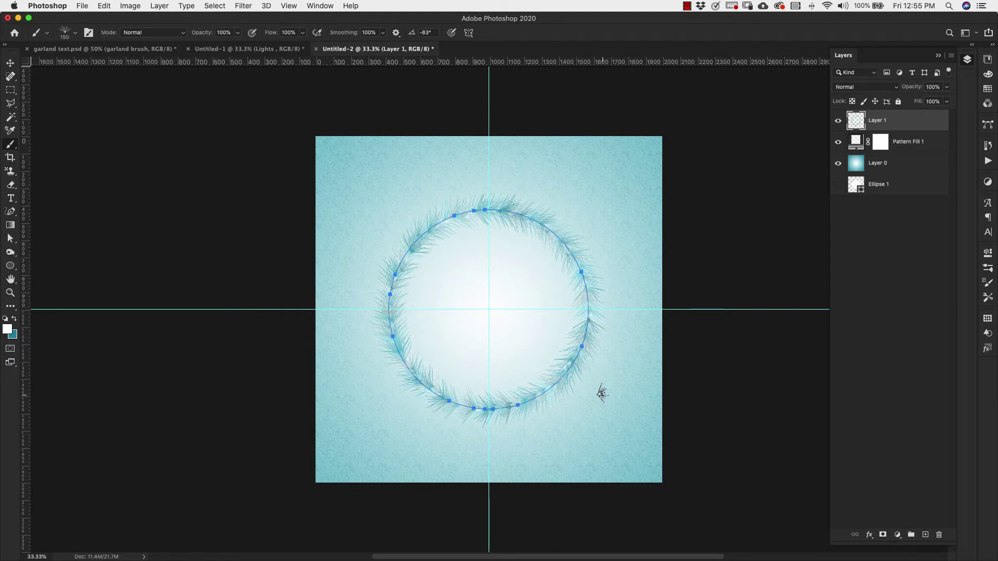
Step: Stroke the path once more at brush size 250 for longer, denser needles
key(super)
key(bracketleft)
key(bracketleft)
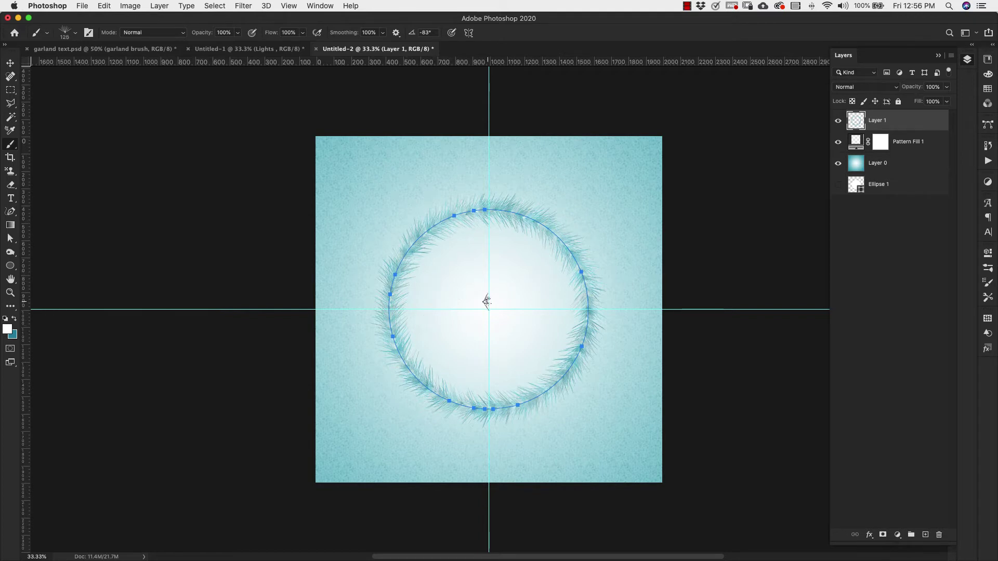
key(bracketright)
key(bracketright)
key(bracketright)
key(bracketright)
key(Return)
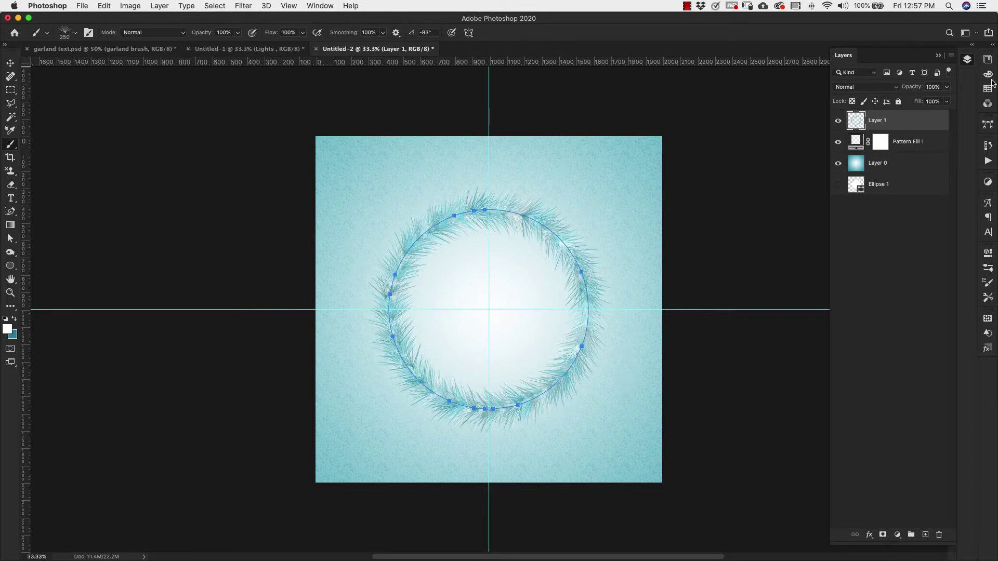
Step: Deselect the Work Path in the Paths panel so the circle outline disappears
click(987, 125)
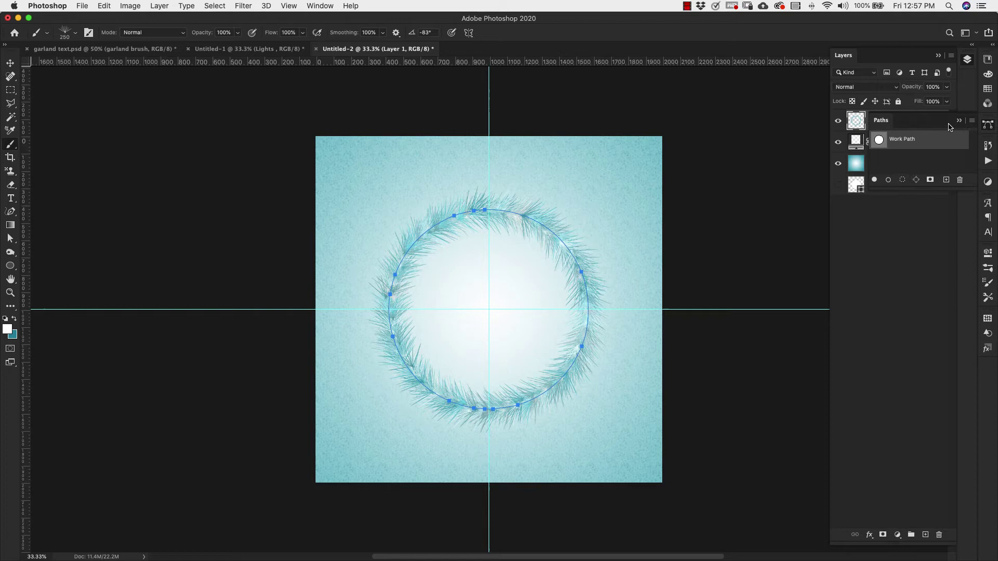
click(946, 159)
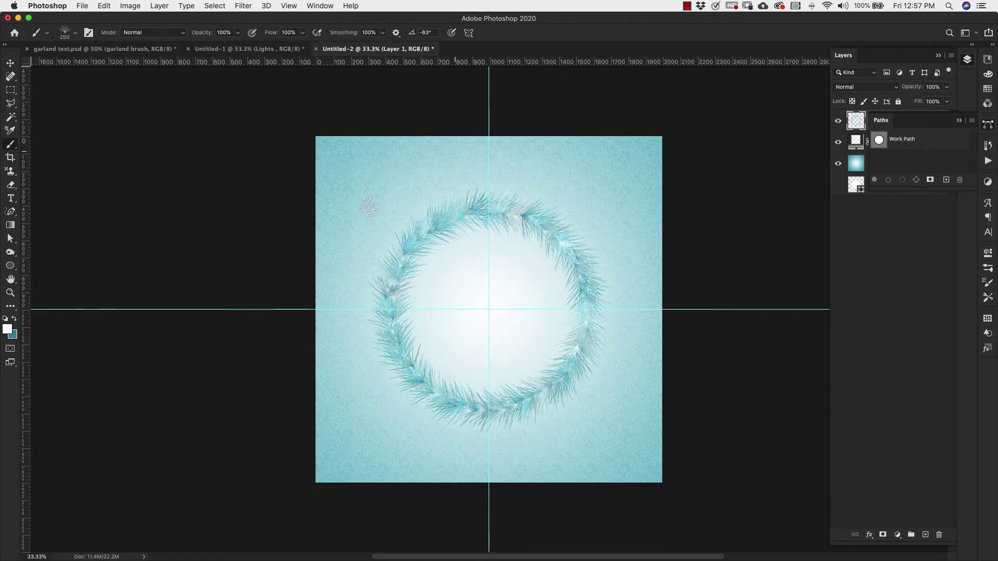
click(889, 219)
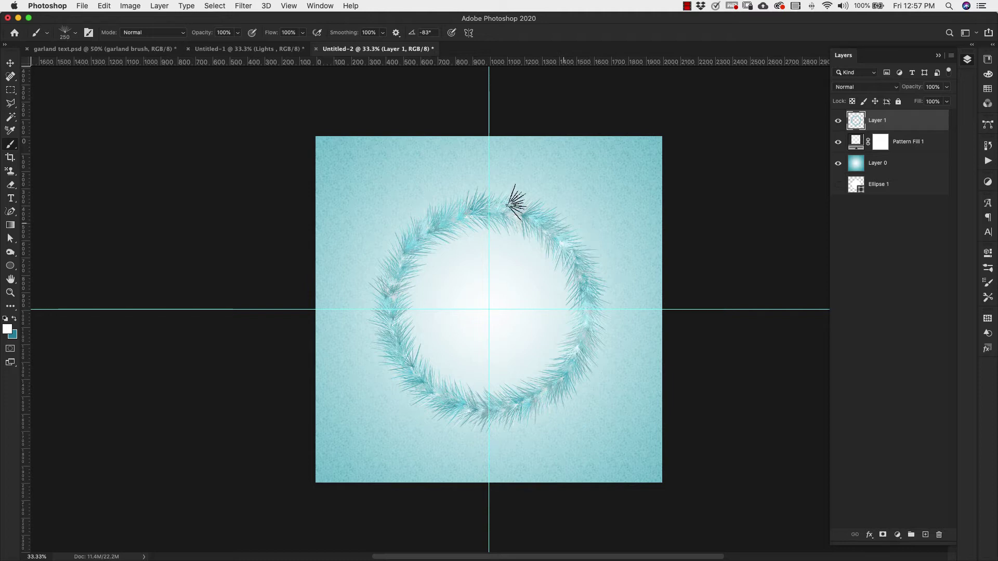
click(104, 6)
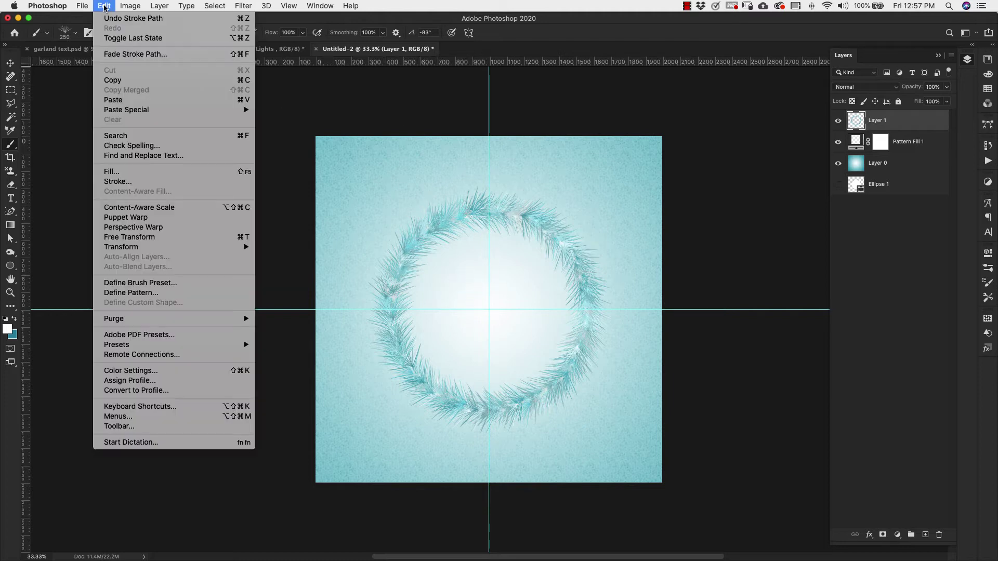
mouse_move(131, 345)
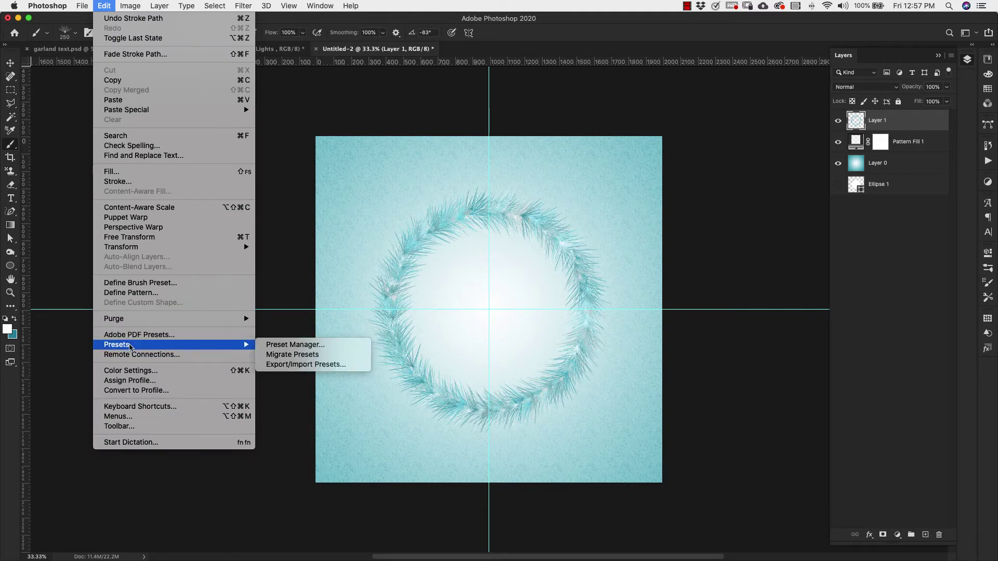
click(299, 346)
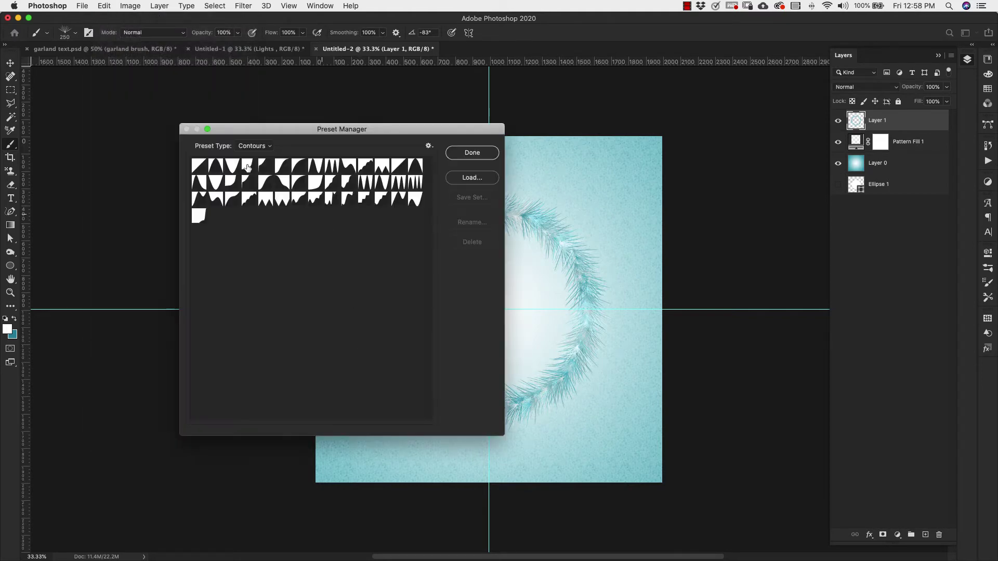
click(253, 146)
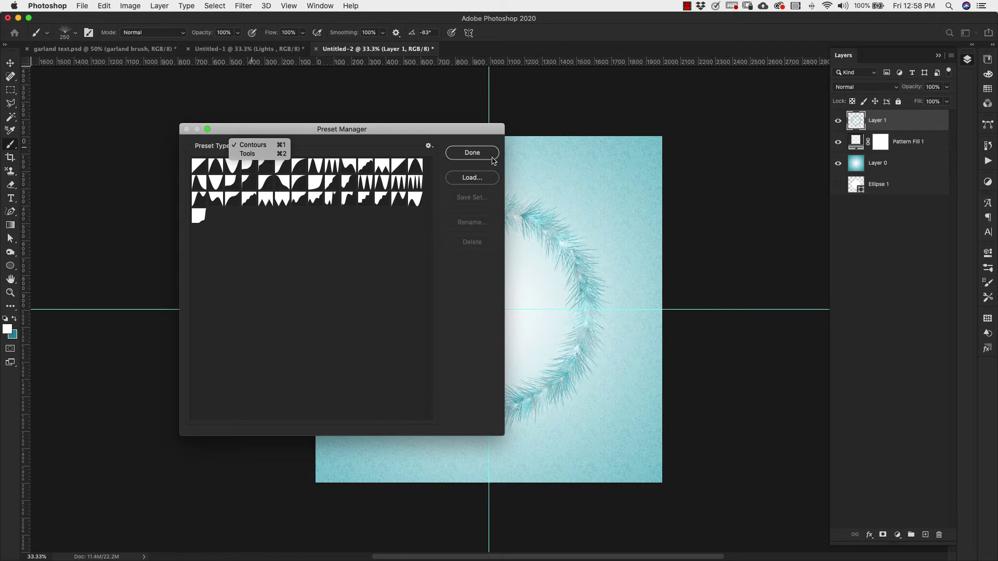
click(490, 173)
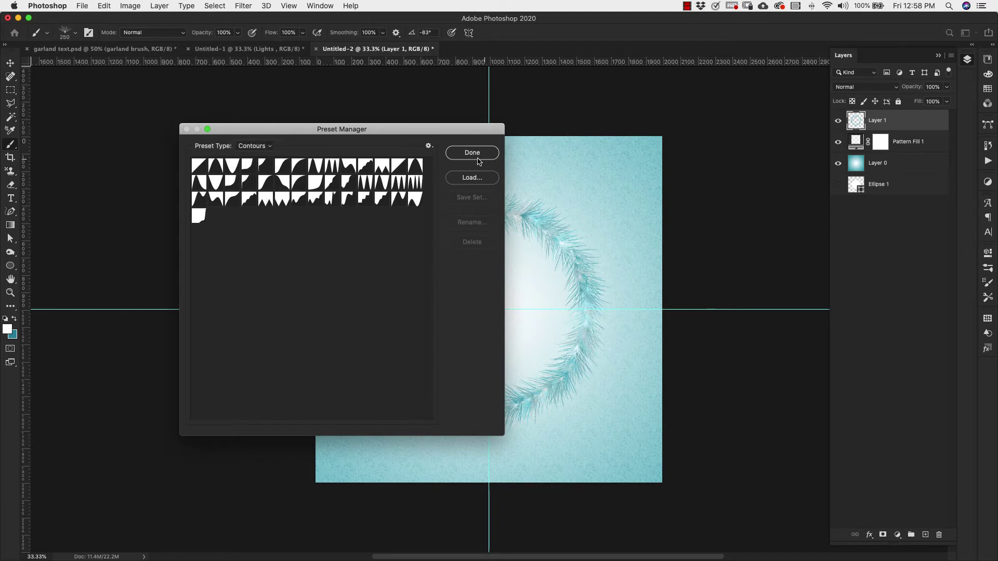
click(472, 152)
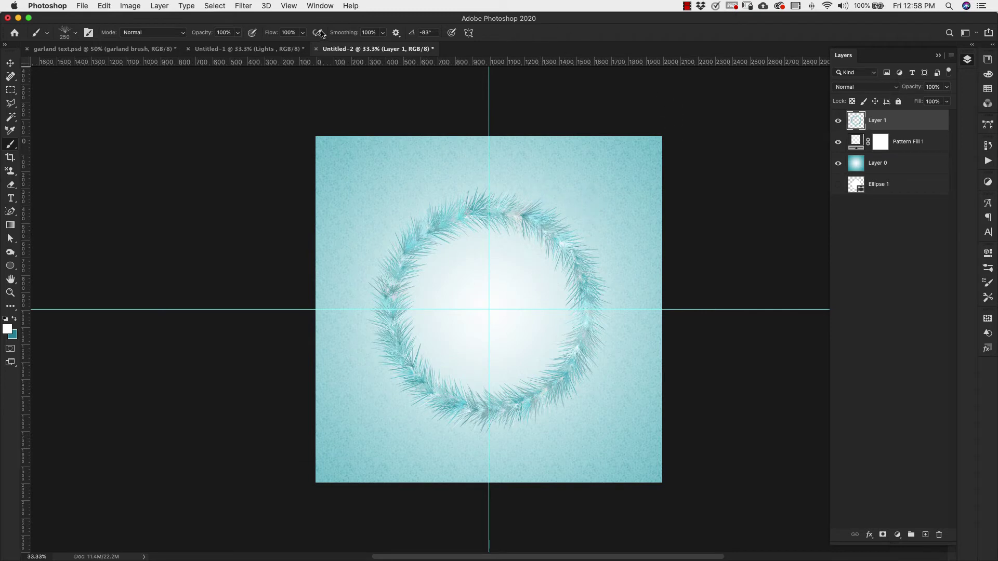
Step: Show the Shapes panel and float it over the canvas
click(320, 6)
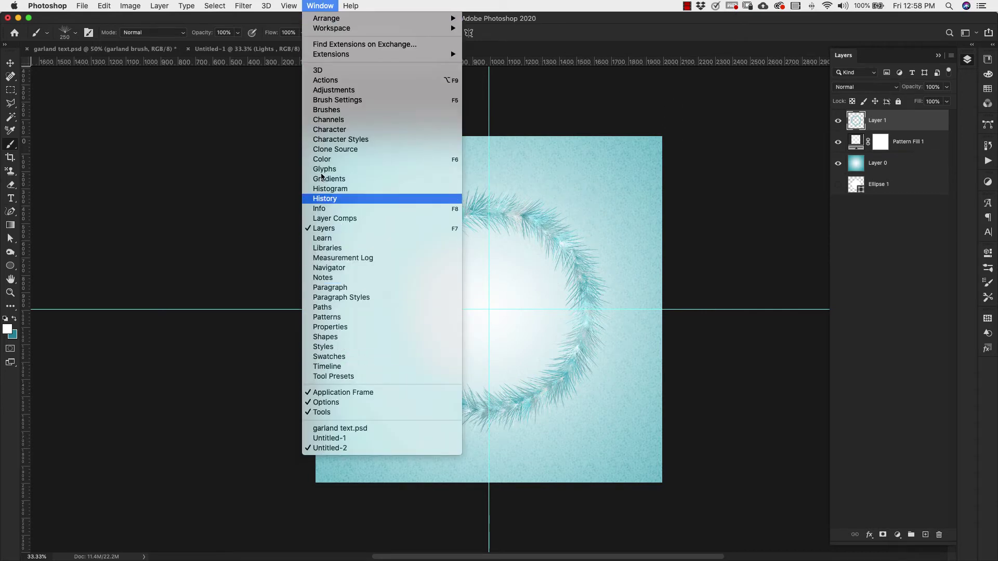
click(321, 337)
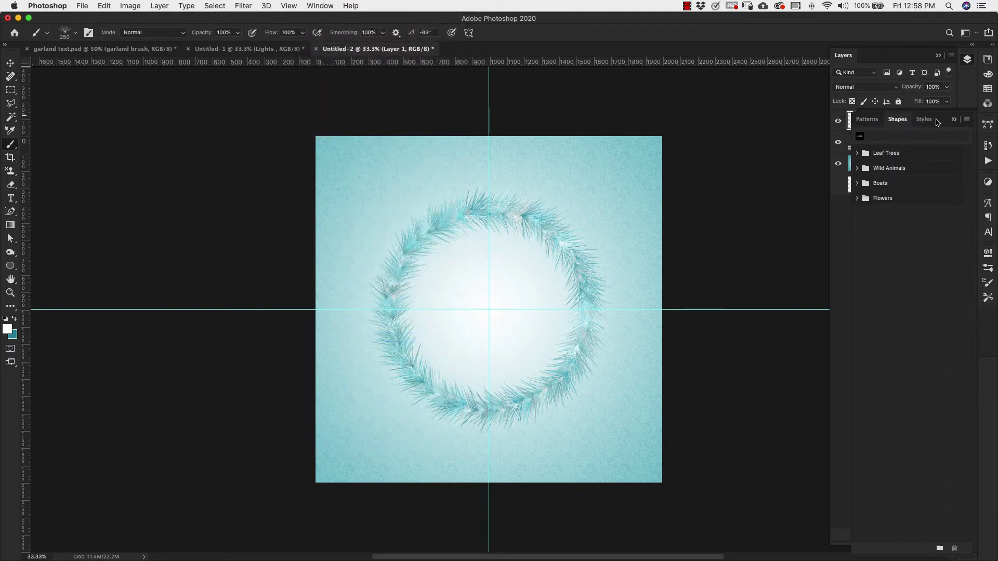
drag(938, 119, 775, 119)
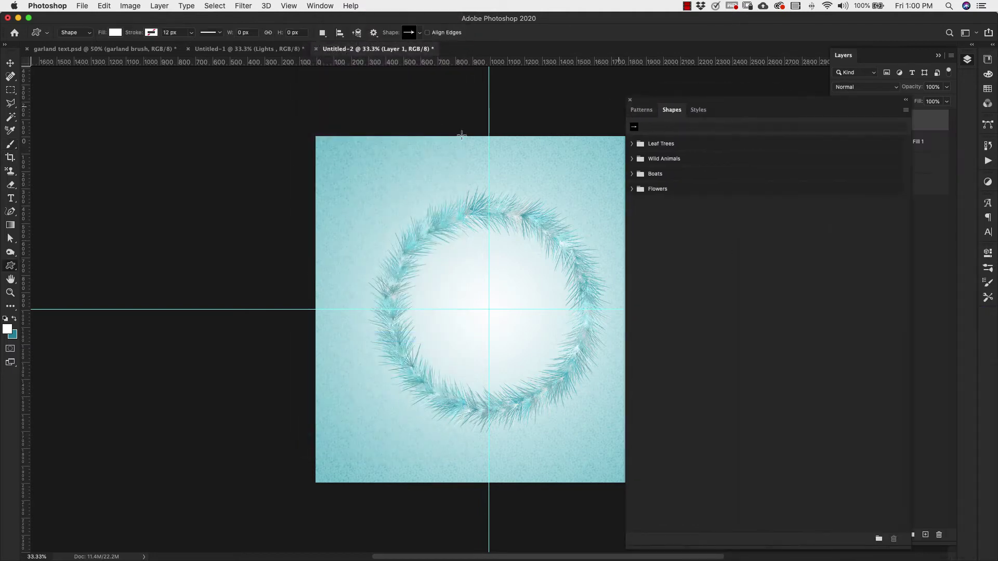
Step: Browse the custom shape picker's display options, then cancel the Create Custom Shape prompt
click(420, 34)
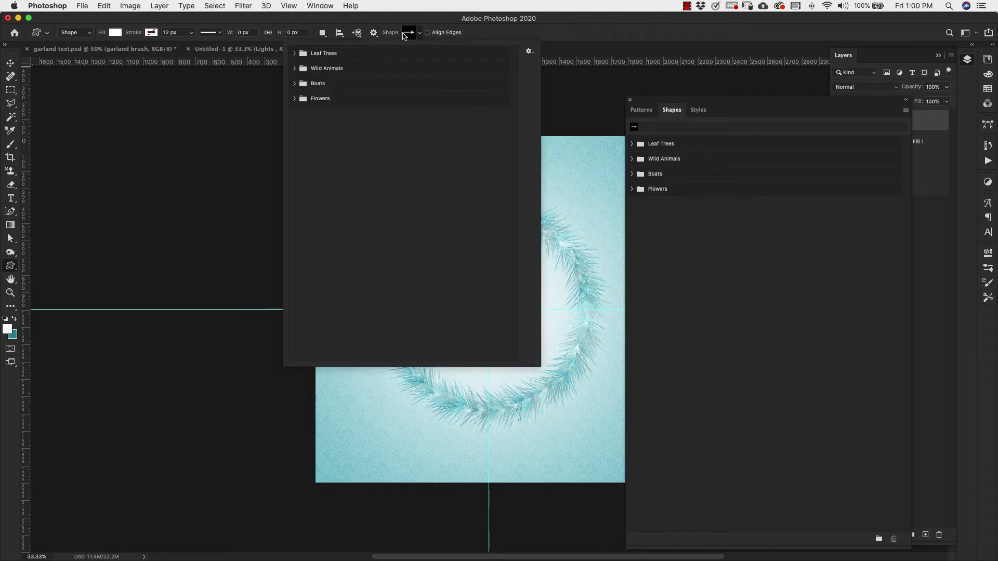
click(529, 51)
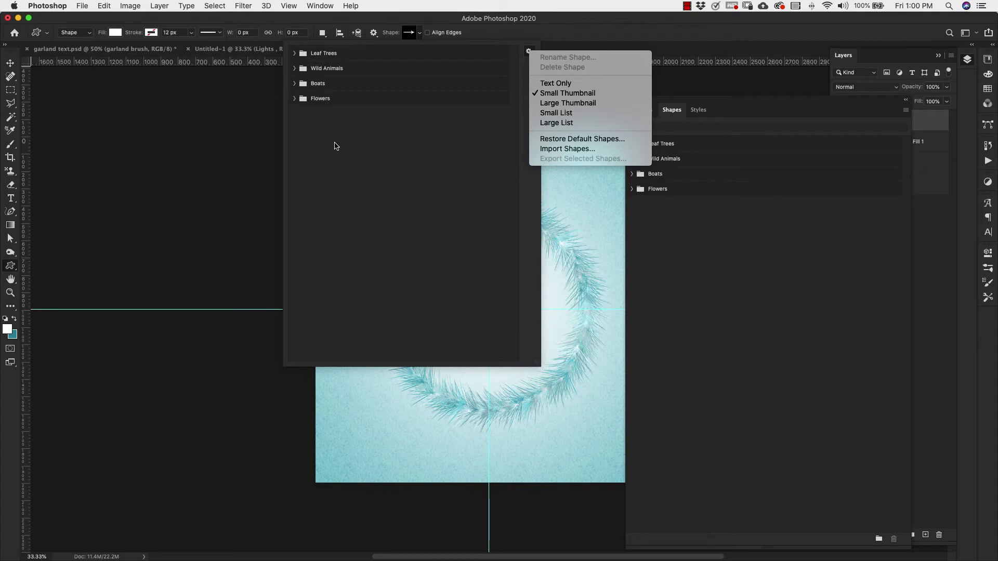
click(384, 153)
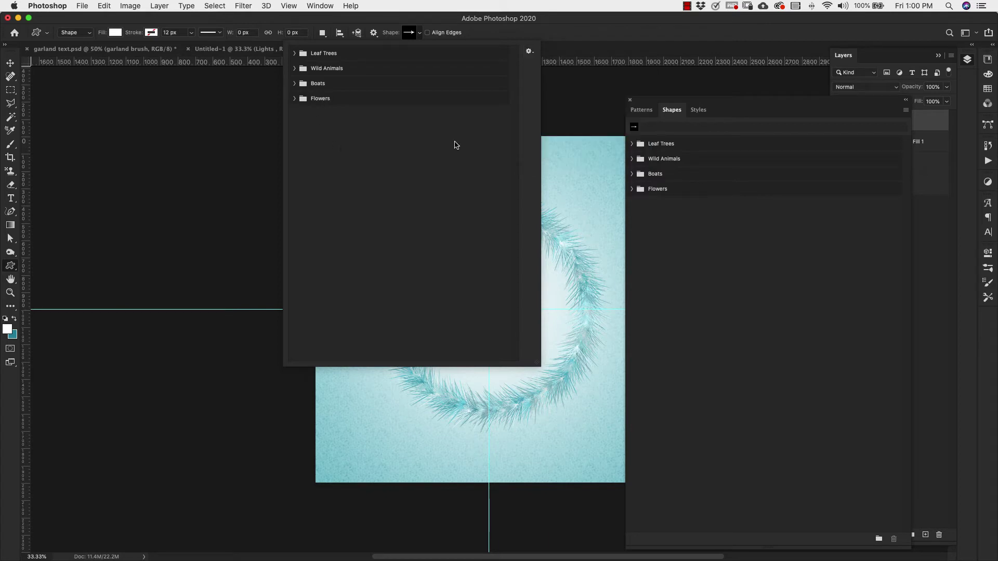
click(583, 105)
click(467, 302)
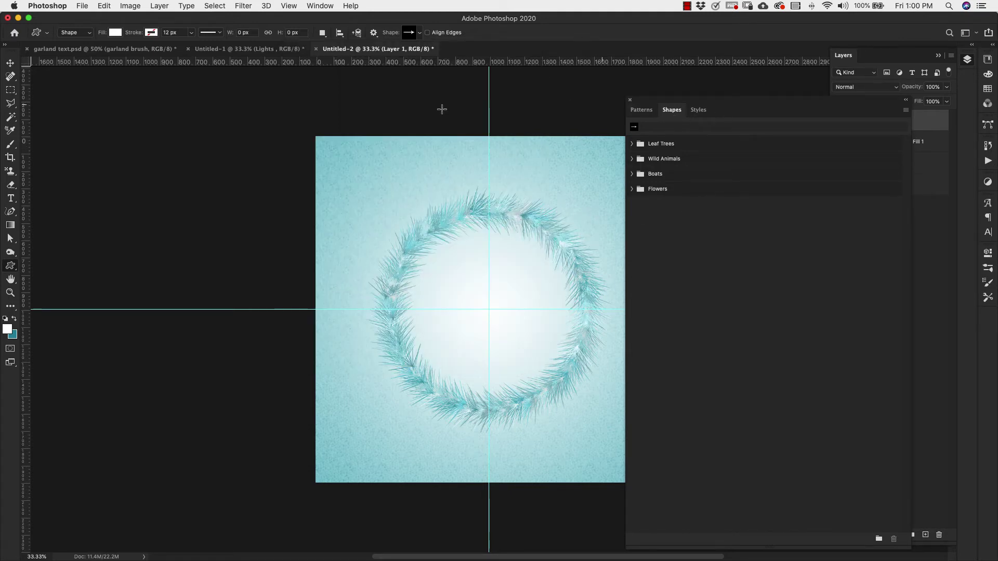
Step: Move the Shapes library left to uncover the layers and bring up its options menu
click(320, 6)
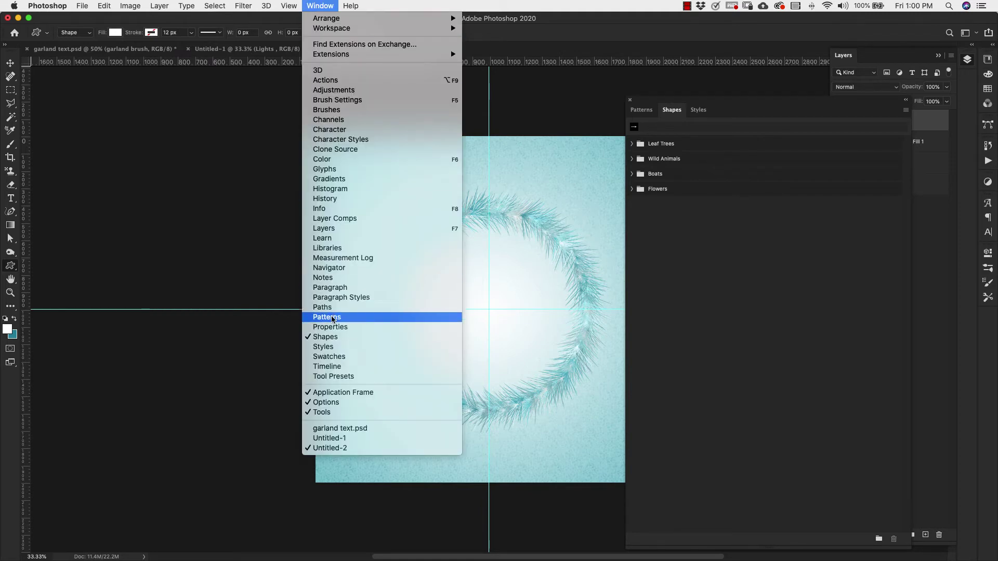
click(720, 114)
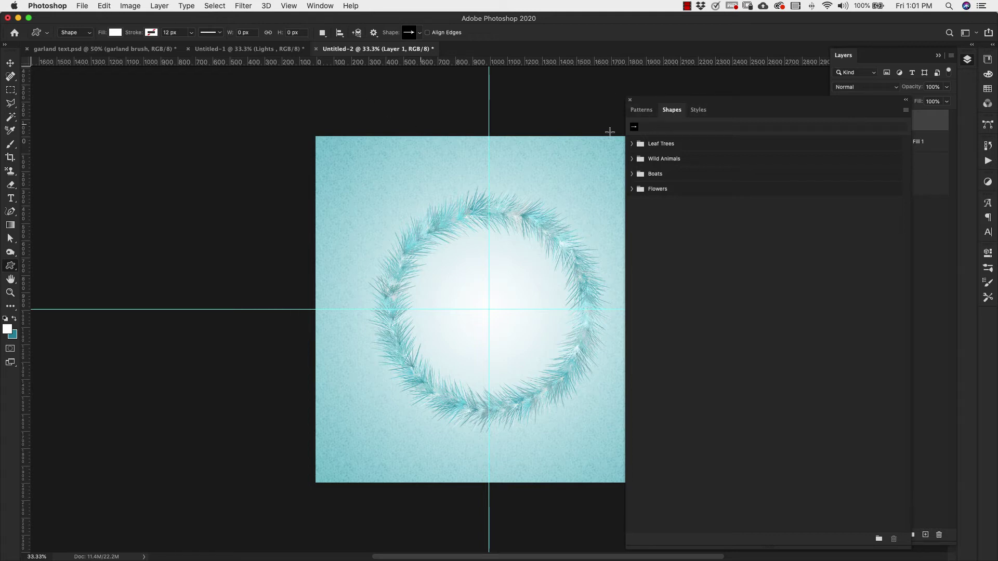
drag(775, 103, 625, 105)
click(763, 114)
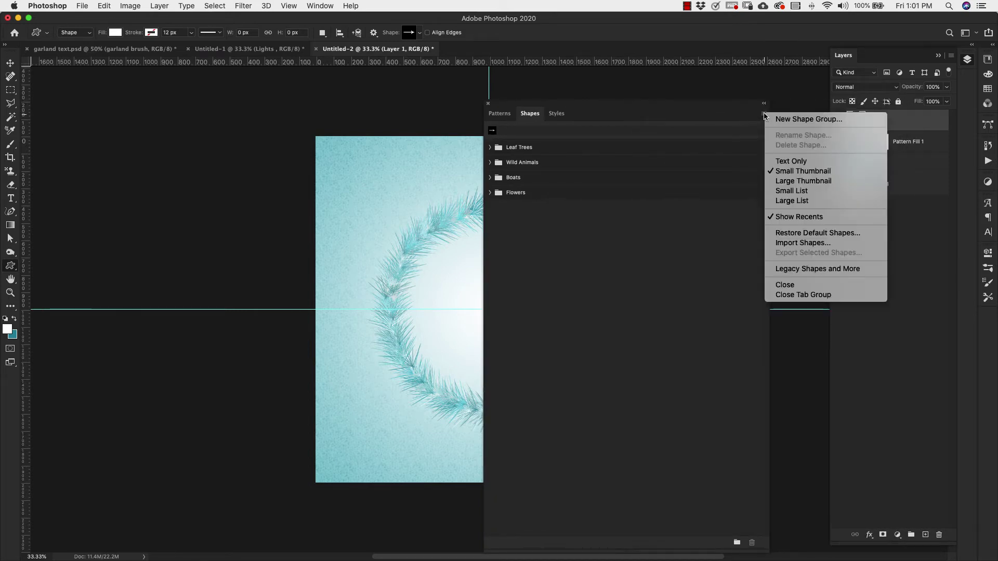
Step: Load Legacy Shapes and More and expand All Legacy Default Shapes > Objects
click(845, 269)
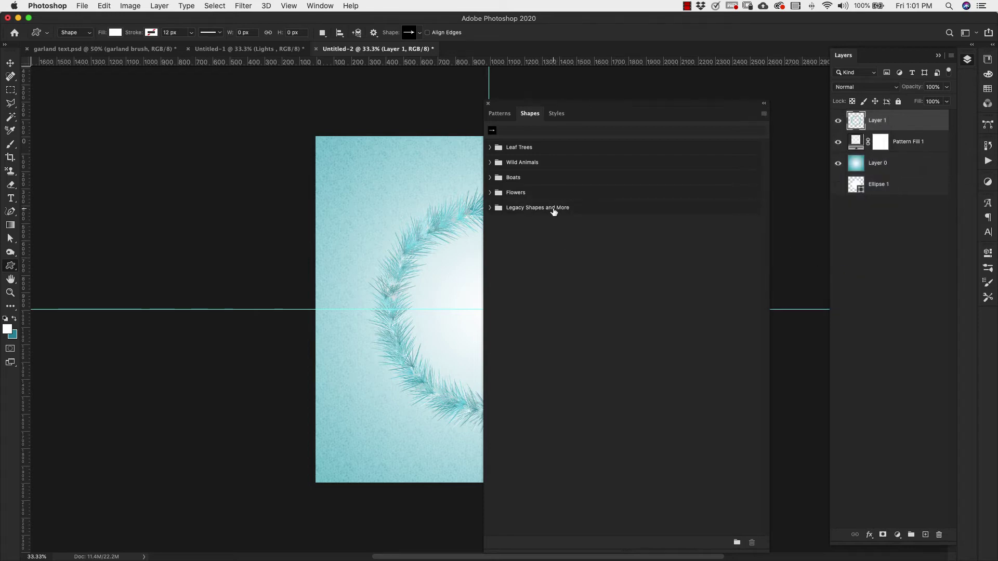
click(490, 208)
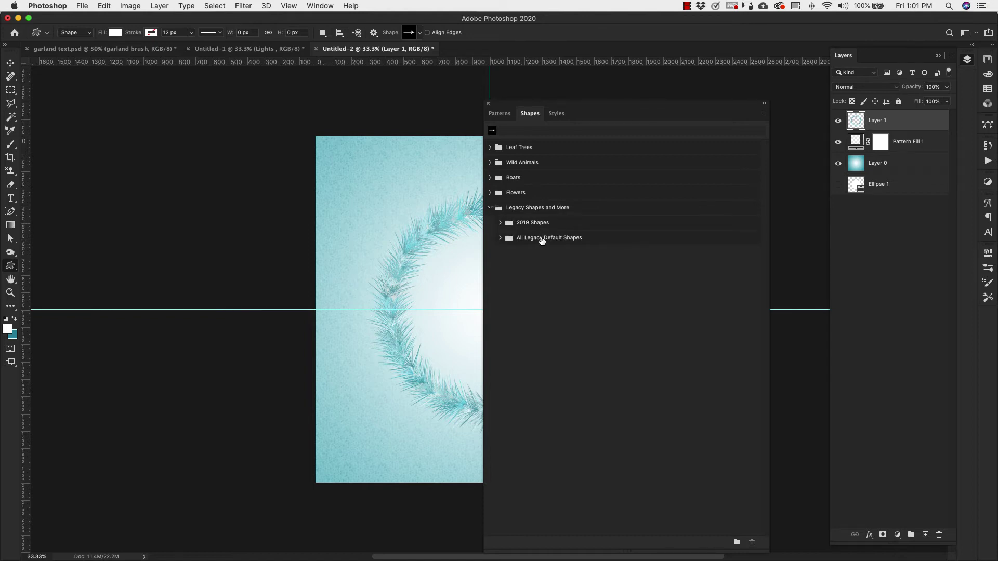
click(500, 238)
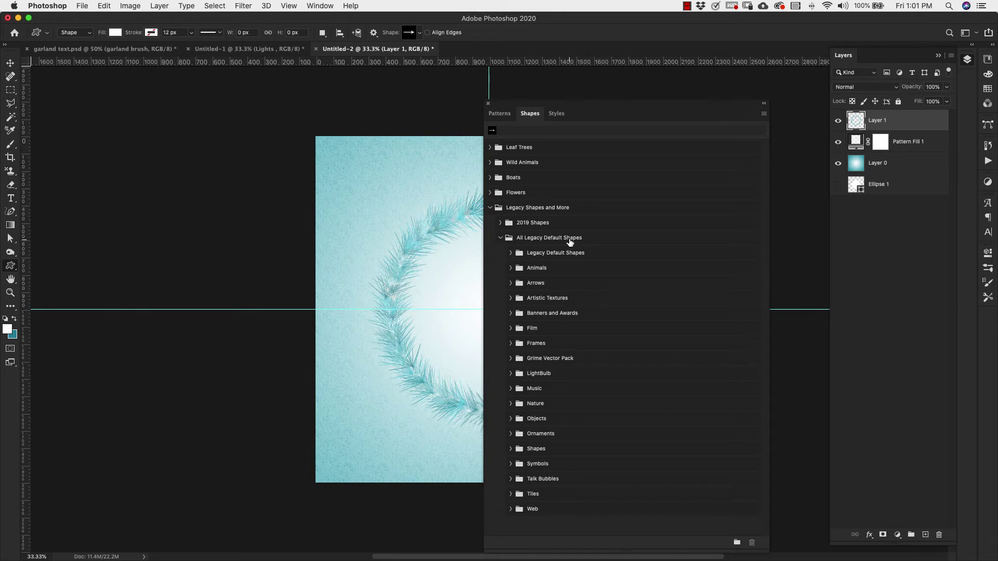
click(518, 418)
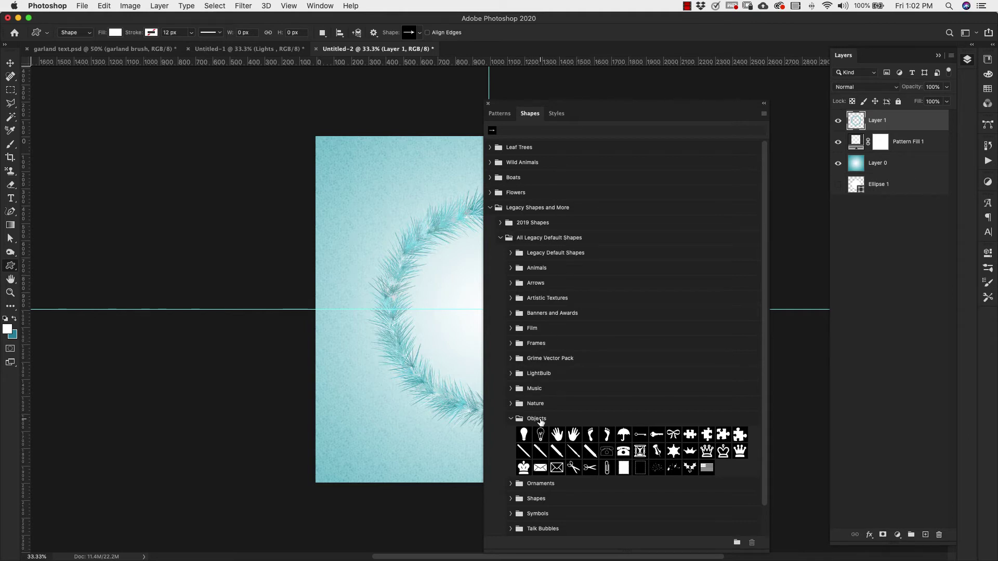
Step: Draw the white legacy bow shape over the top of the wreath
click(673, 434)
click(764, 107)
drag(490, 213, 581, 287)
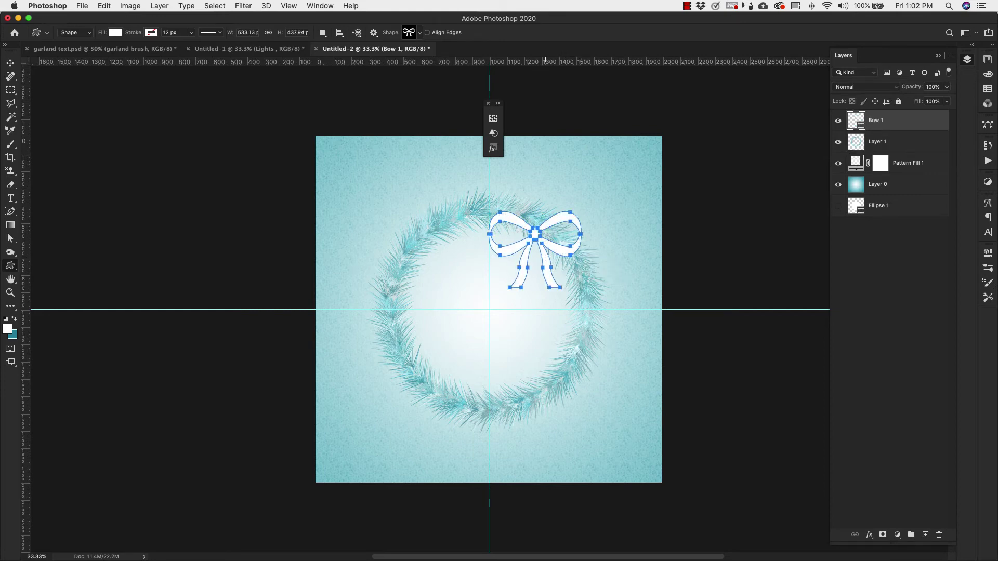
Step: Move the bow to the top centre of the wreath
key(v)
drag(540, 243, 494, 217)
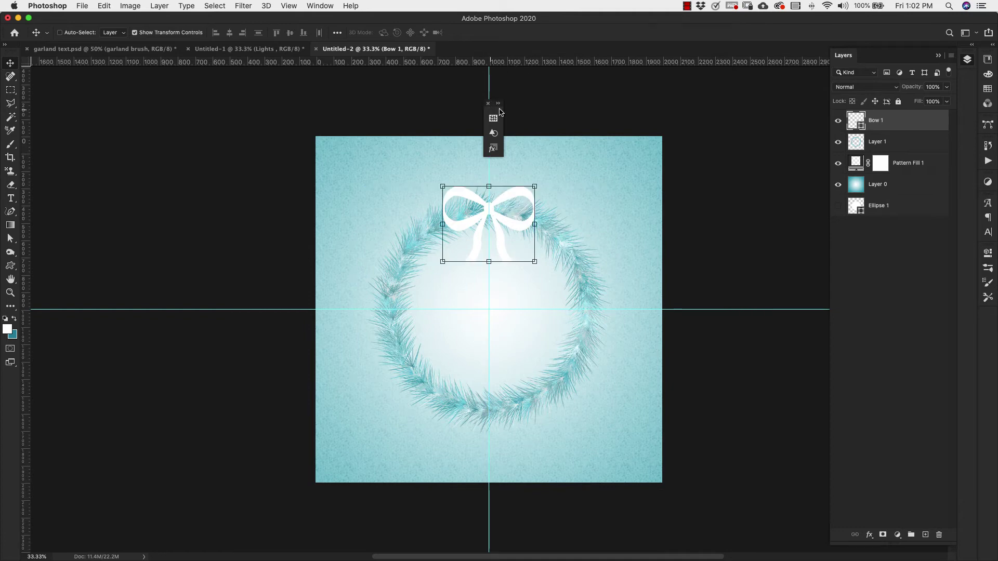
drag(500, 112, 988, 326)
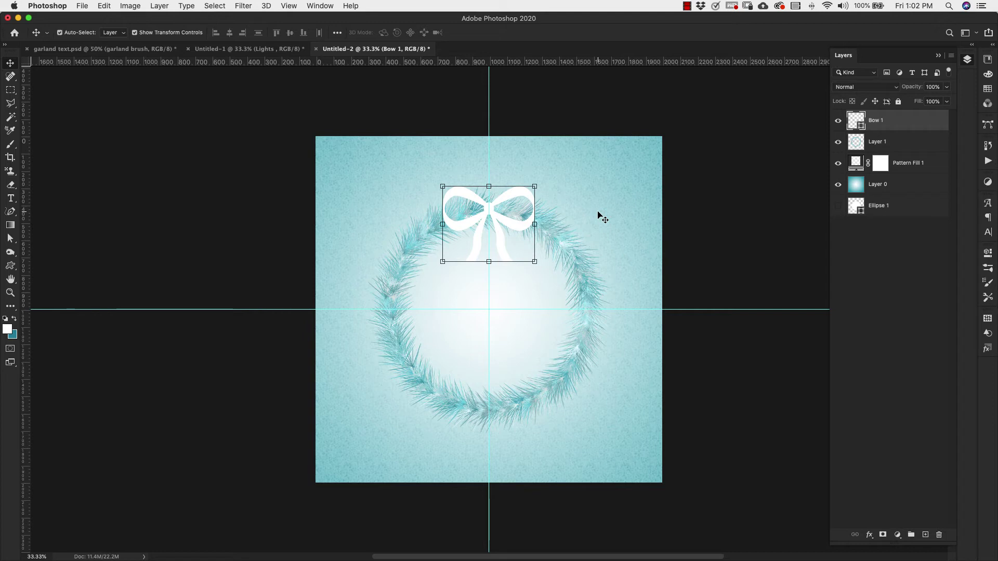
Step: Warp the bow, pulling its lower right corner in and bending its top edge up
key(super+t)
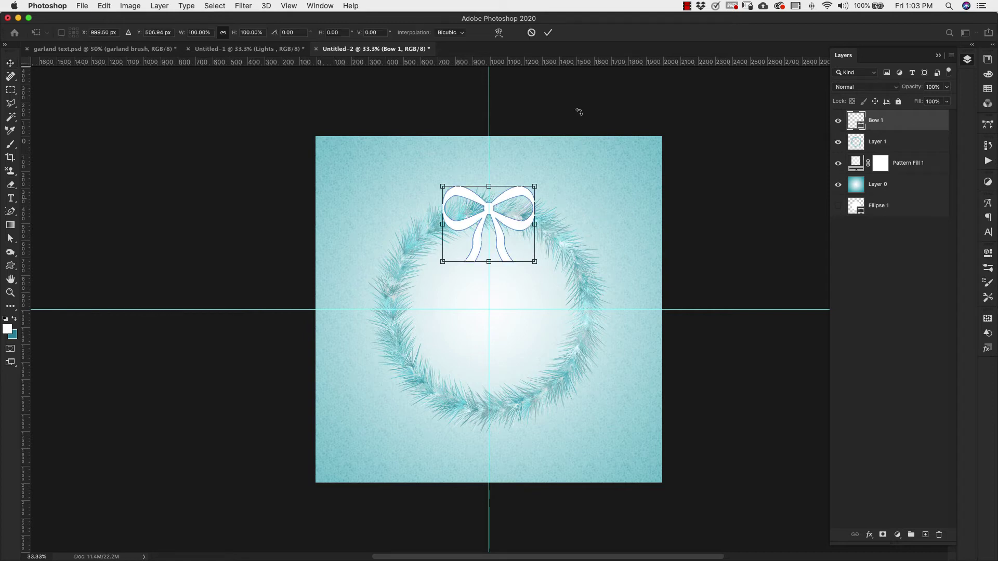
click(498, 32)
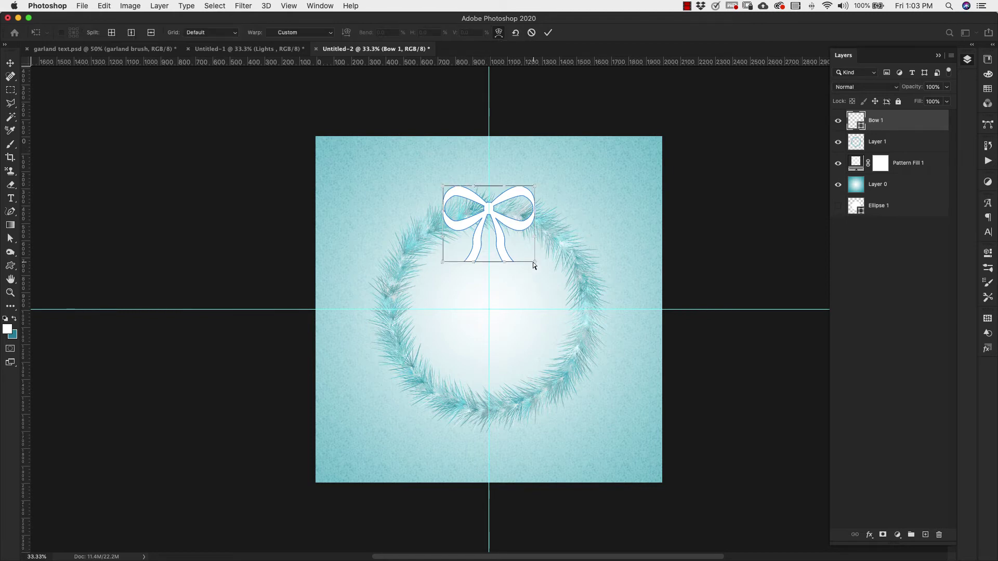
drag(535, 262, 529, 255)
drag(502, 213, 464, 184)
key(Return)
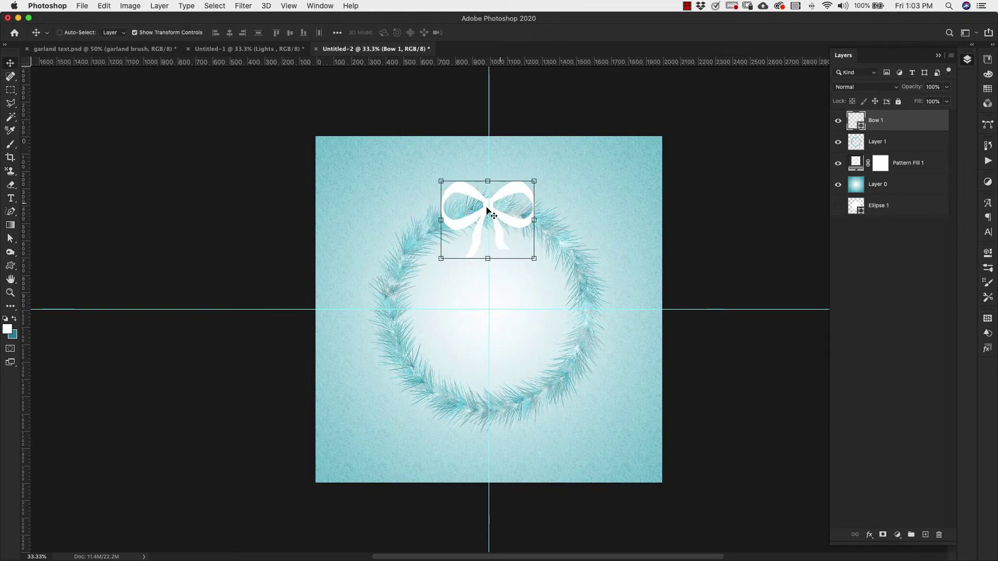
Step: Apply the gold glitter style from the Styles panel to the Bow 1 layer
click(988, 350)
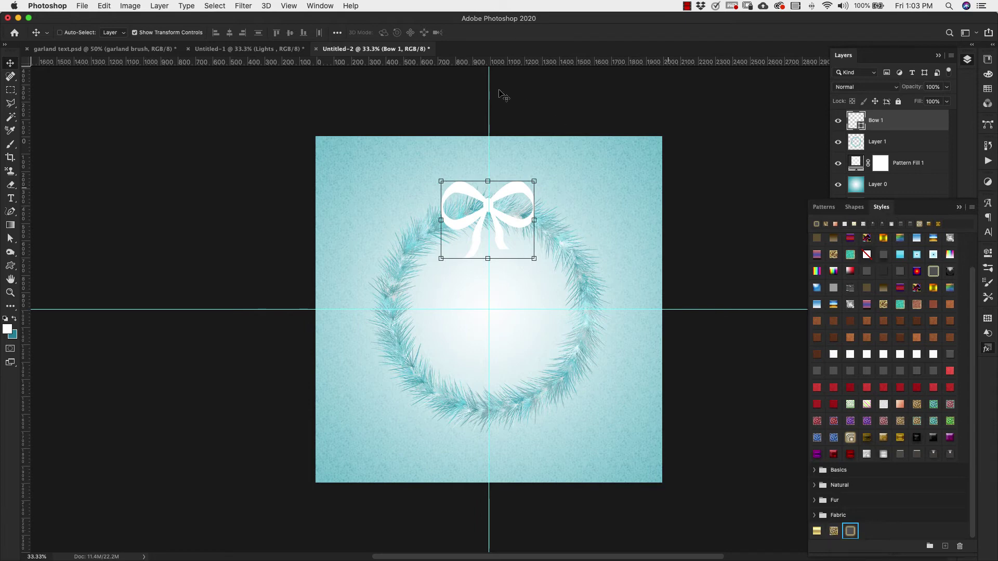
click(323, 7)
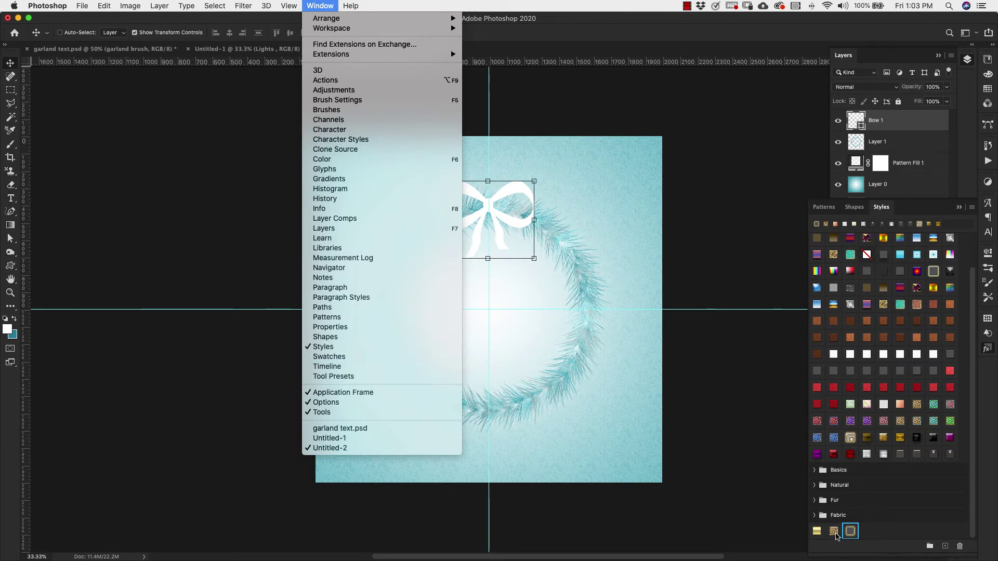
click(834, 532)
click(833, 531)
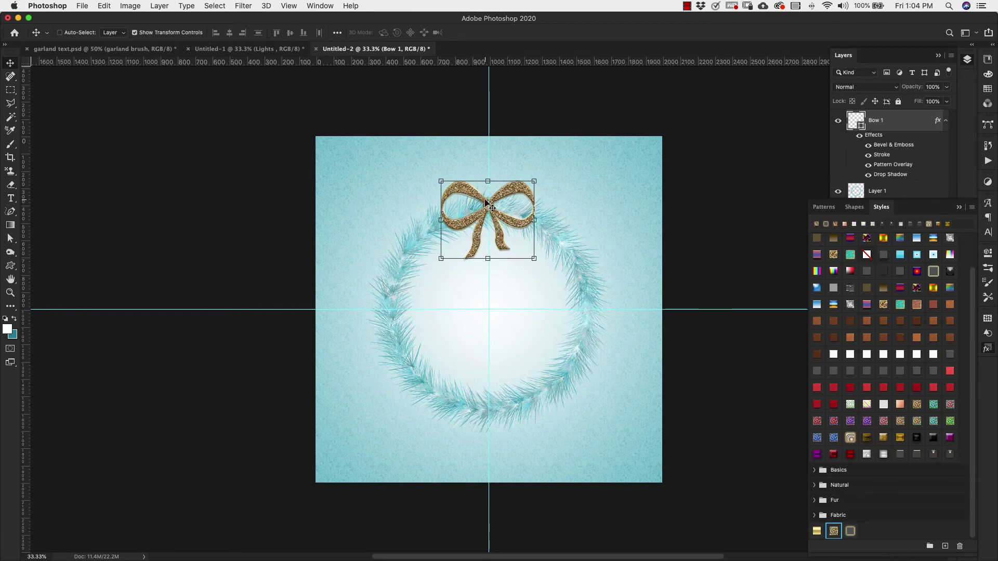
drag(489, 206, 491, 211)
click(959, 208)
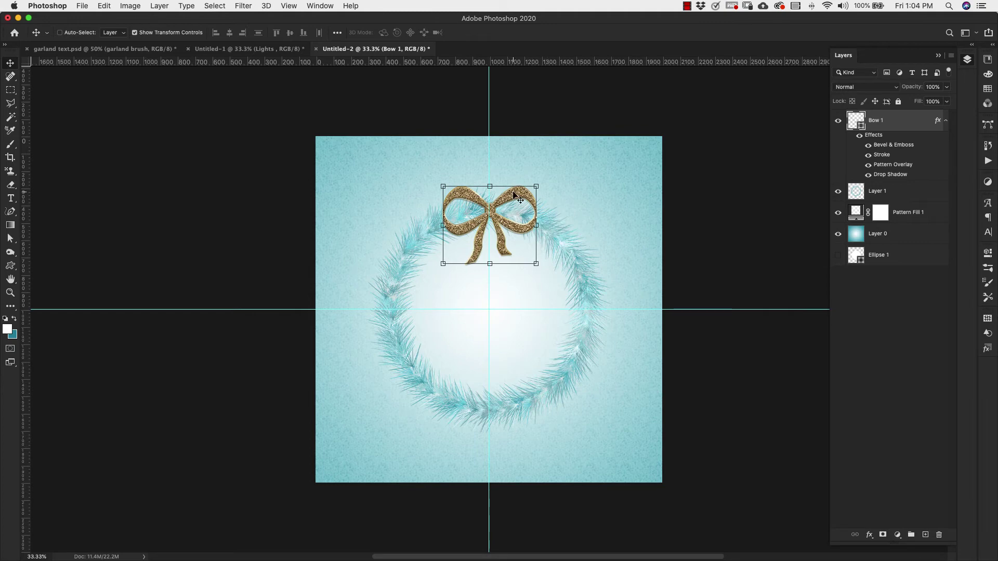
double_click(876, 136)
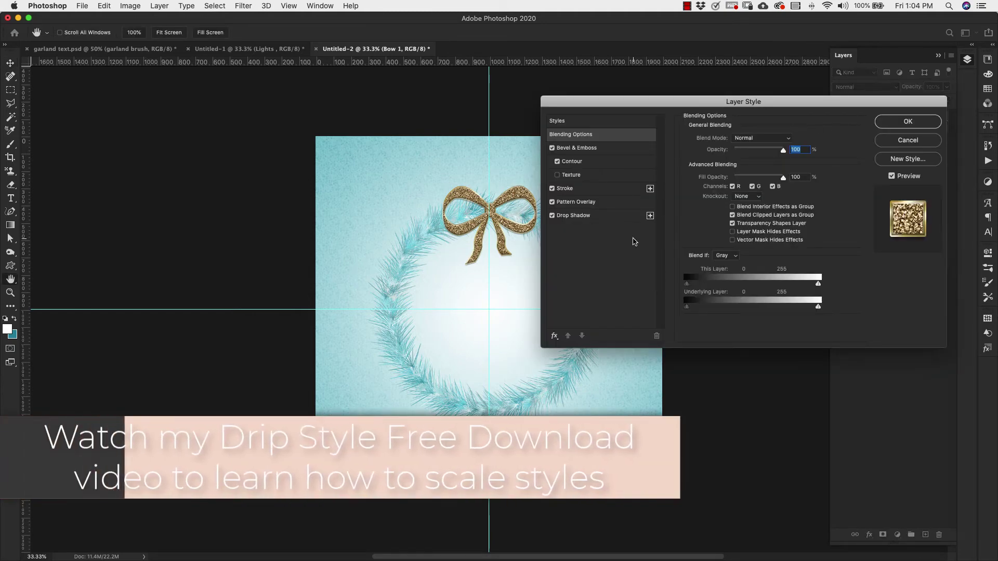
click(562, 148)
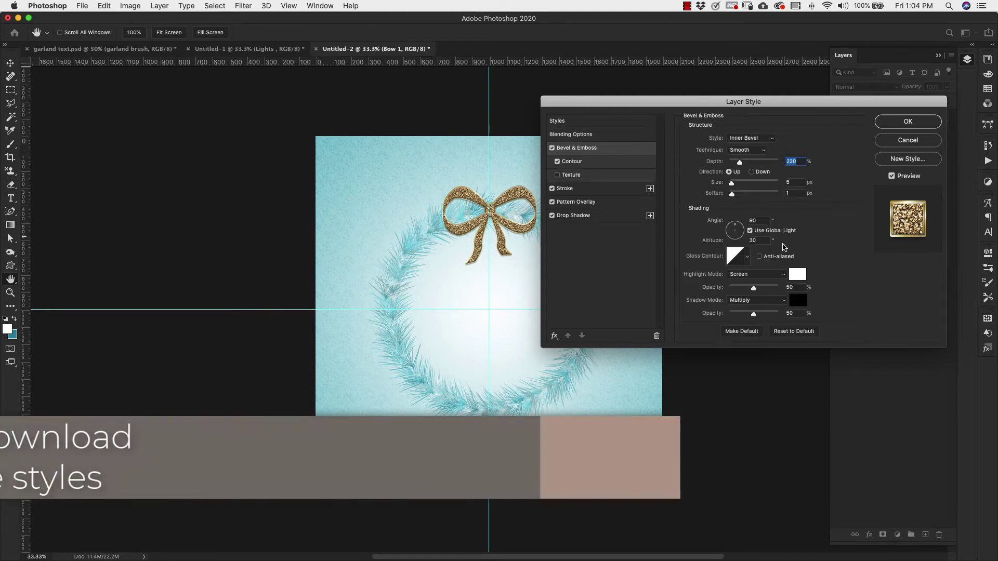
click(577, 162)
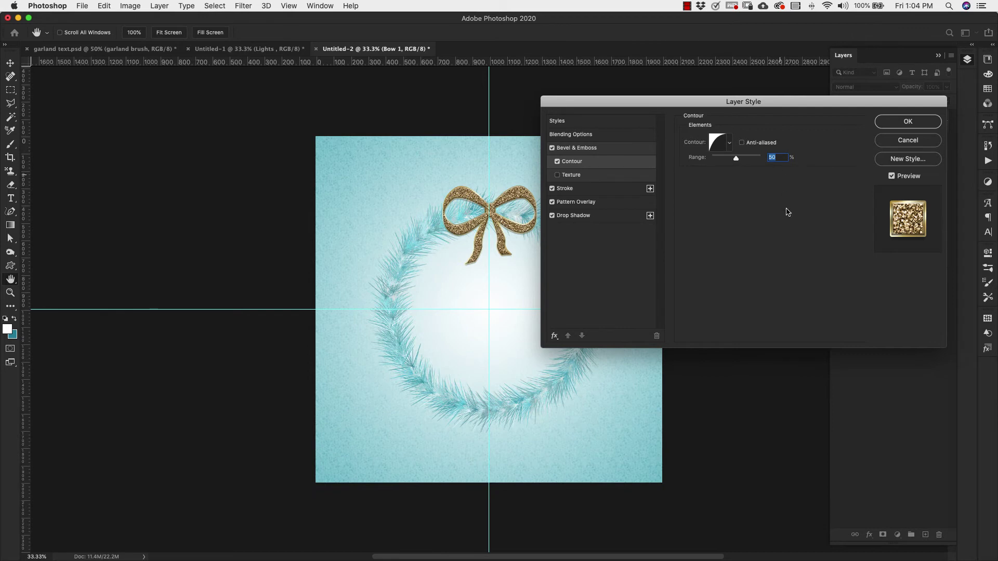
click(564, 189)
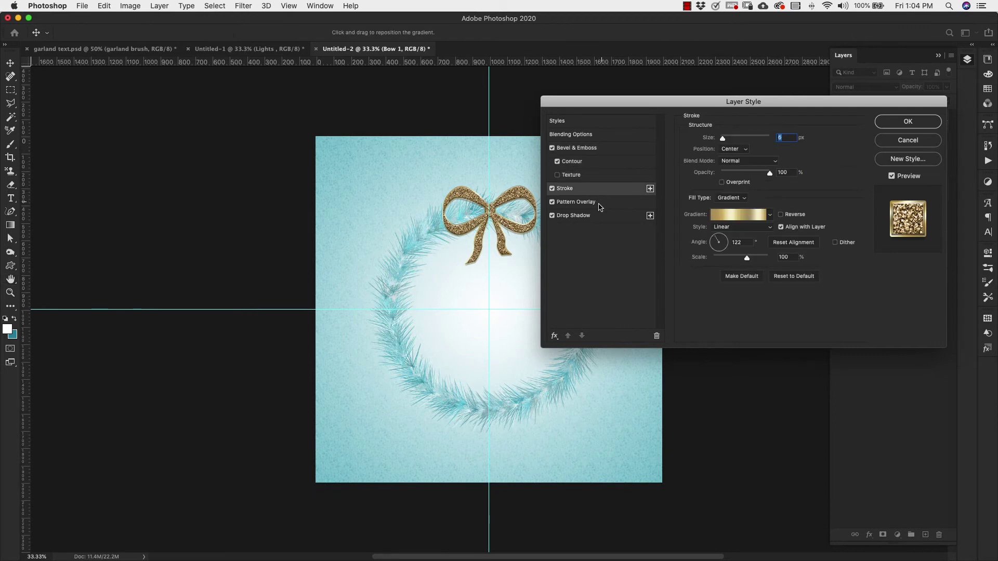
click(569, 203)
click(569, 219)
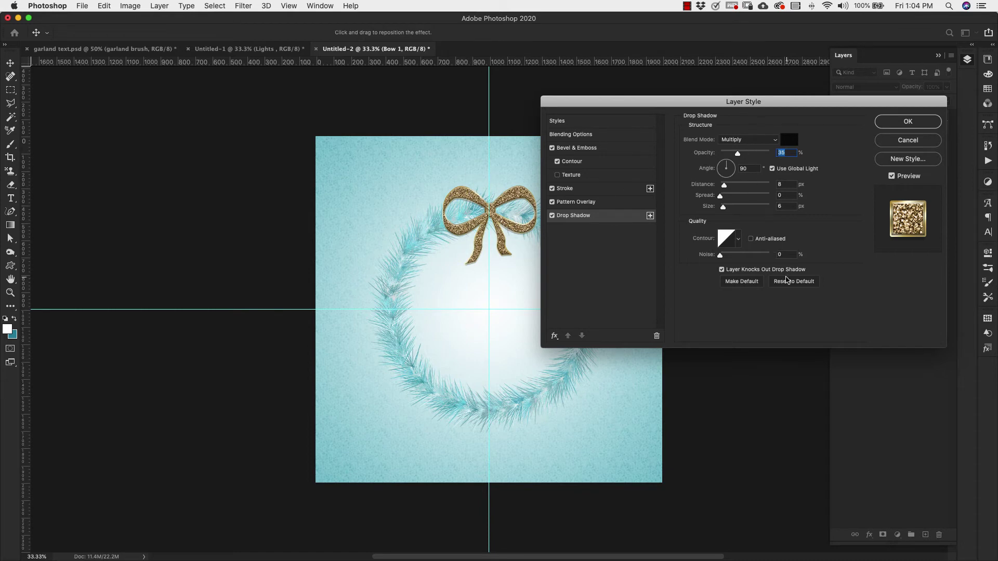
click(908, 140)
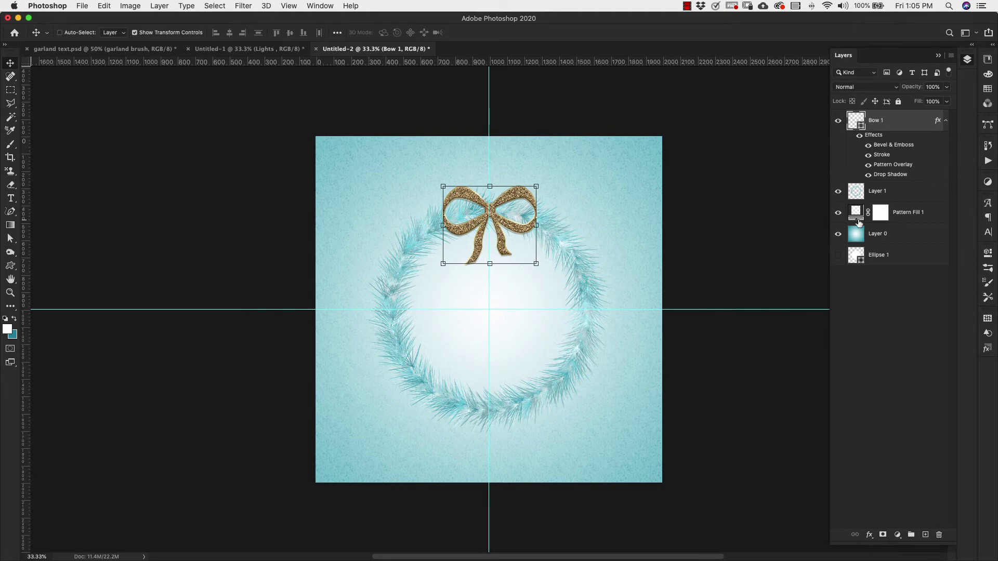
click(890, 316)
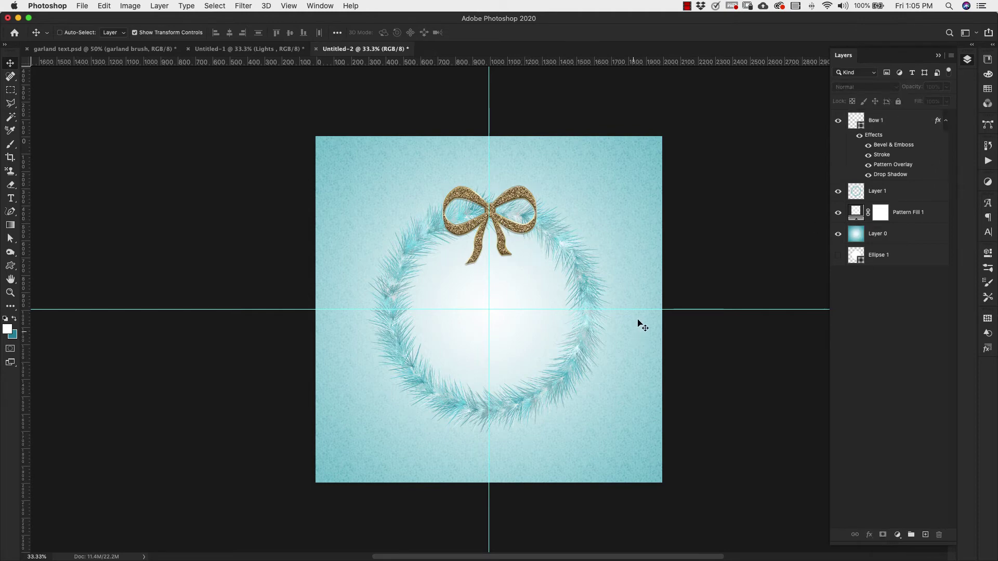
Step: Add a new layer named snowflakes below the wreath layer
click(925, 535)
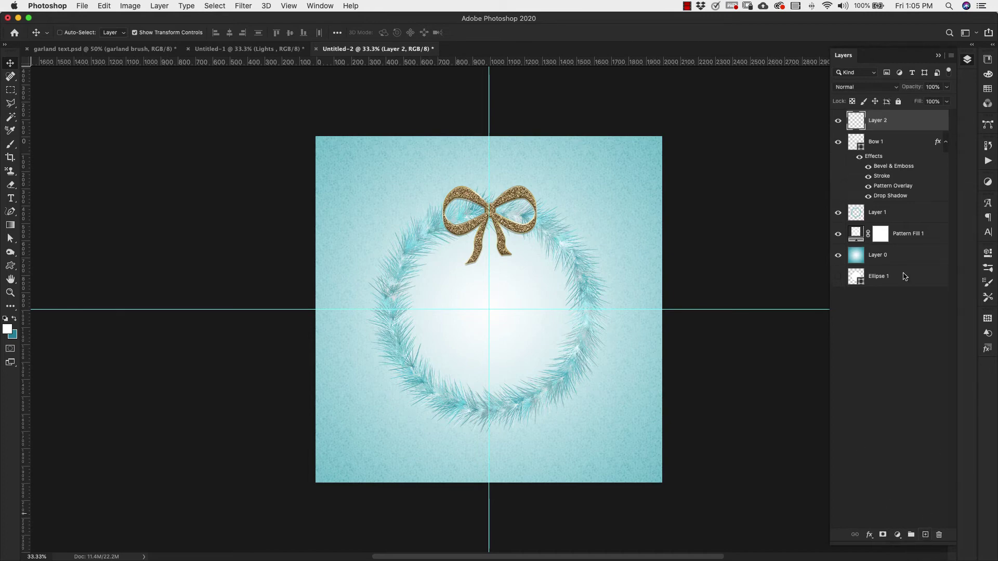
drag(892, 127, 895, 219)
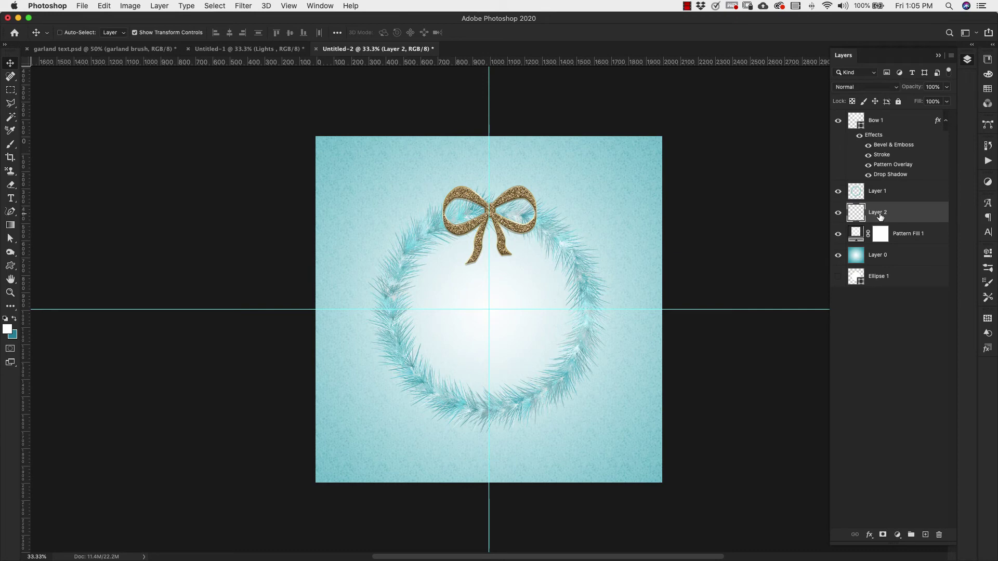
double_click(878, 213)
text(snowflakes)
click(874, 192)
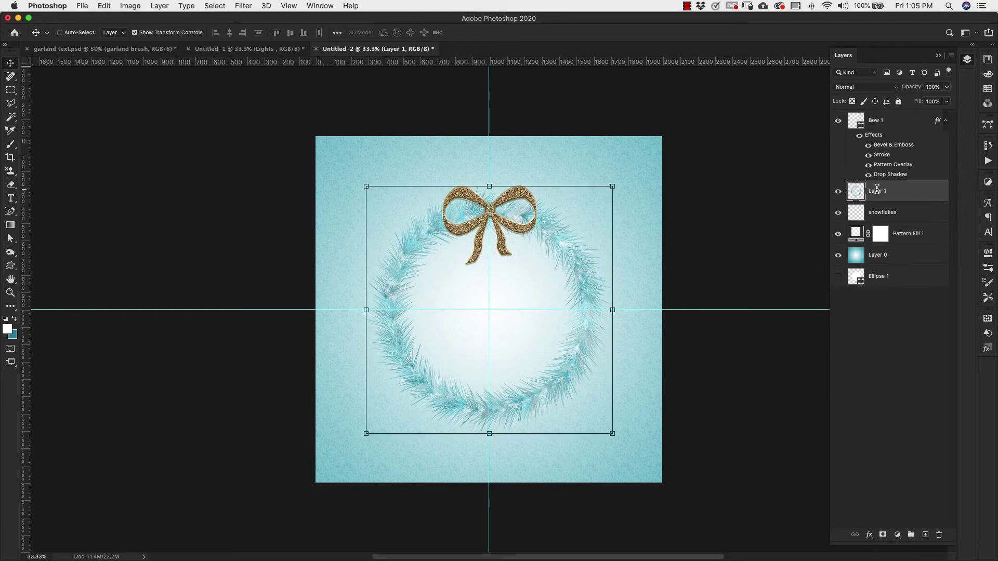
Step: Rename Layer 1 to wreath
double_click(877, 190)
text(wreath)
click(901, 213)
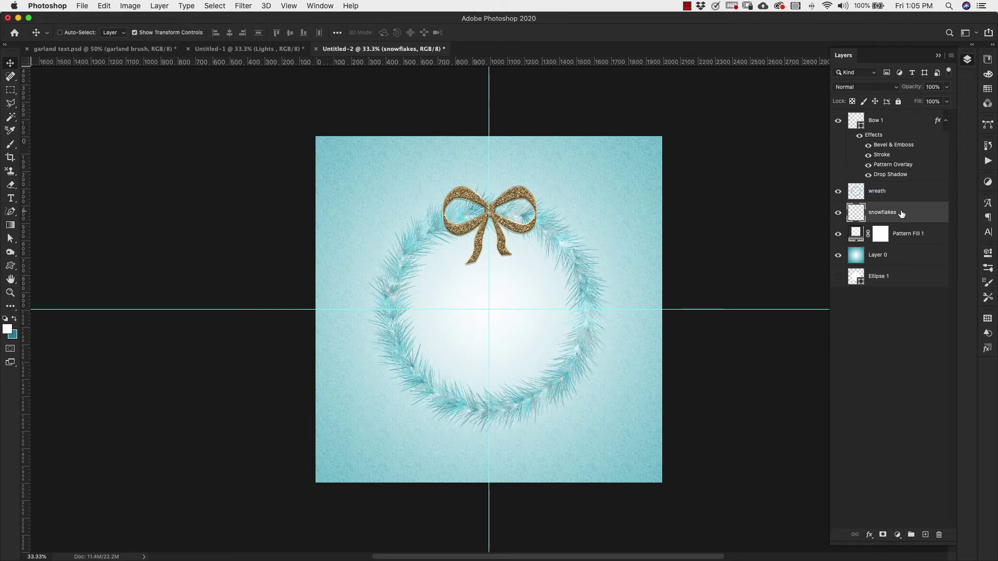
Step: Select the snow flurry final brush preset
click(988, 268)
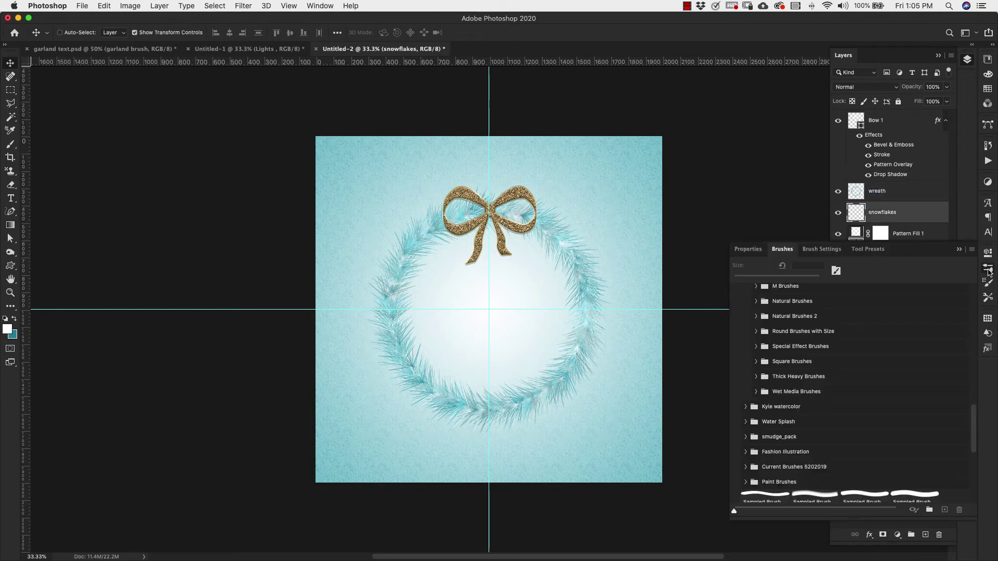
scroll(884, 359, down, 10)
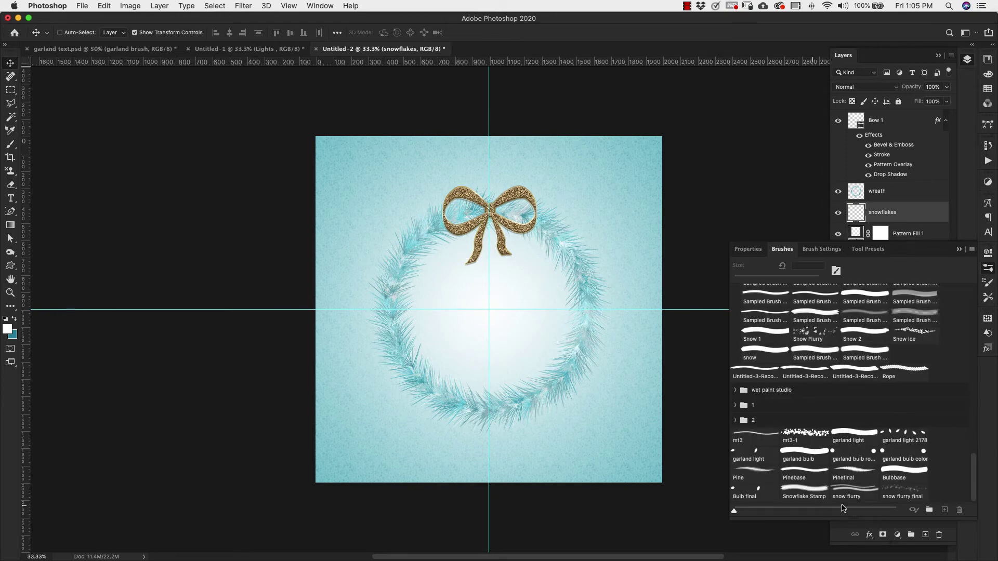
click(893, 495)
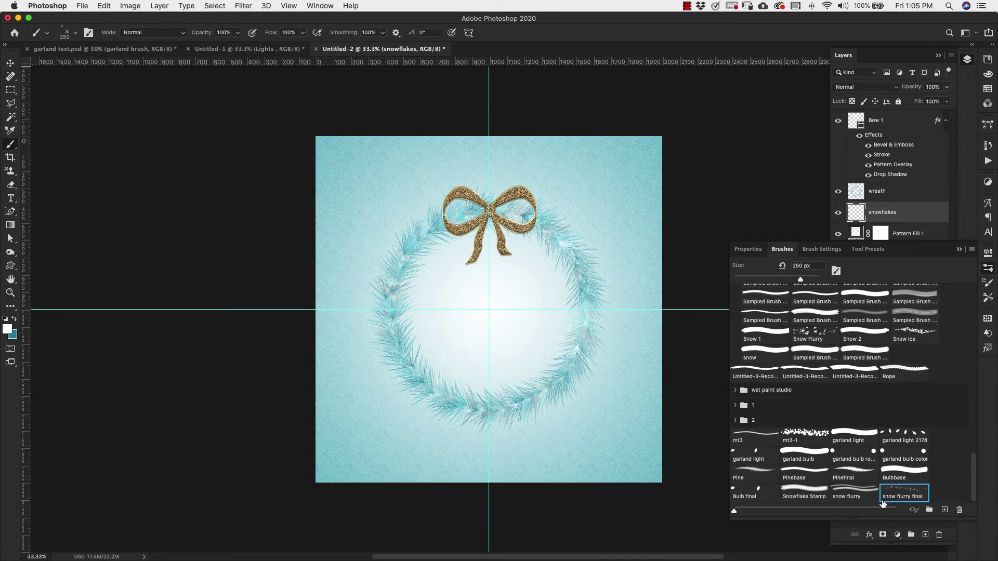
click(959, 251)
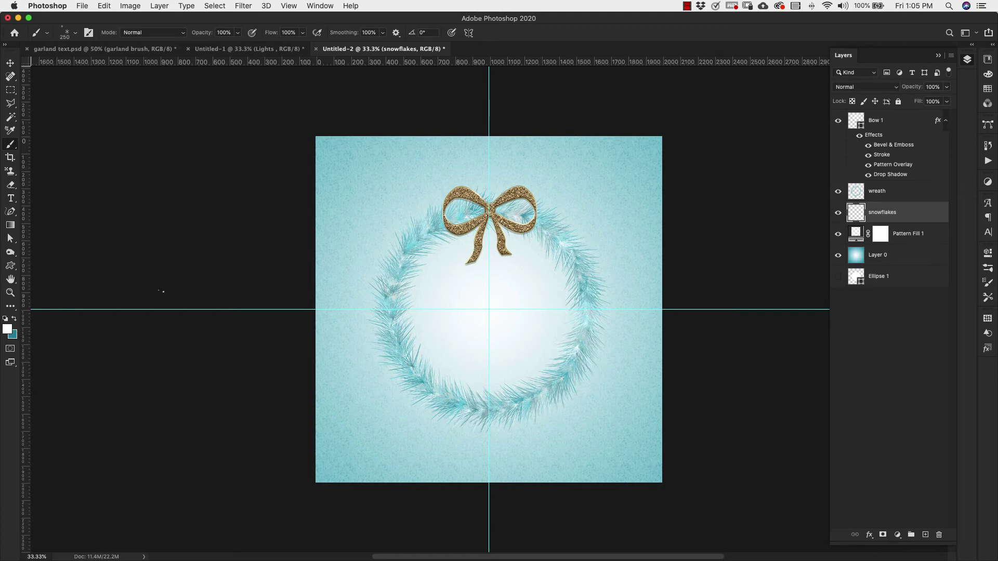
Step: Paint white snowflakes along the card's top, left edge and top right
mouse_move(315, 228)
mouse_down()
mouse_move(333, 174)
mouse_move(487, 148)
mouse_move(519, 151)
mouse_move(659, 200)
mouse_up()
click(616, 174)
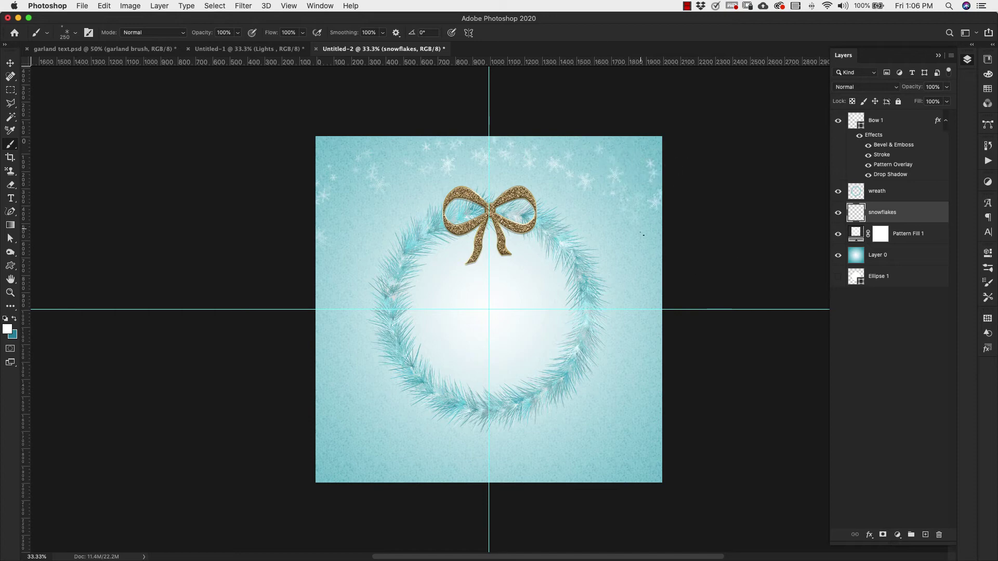
click(335, 277)
click(329, 223)
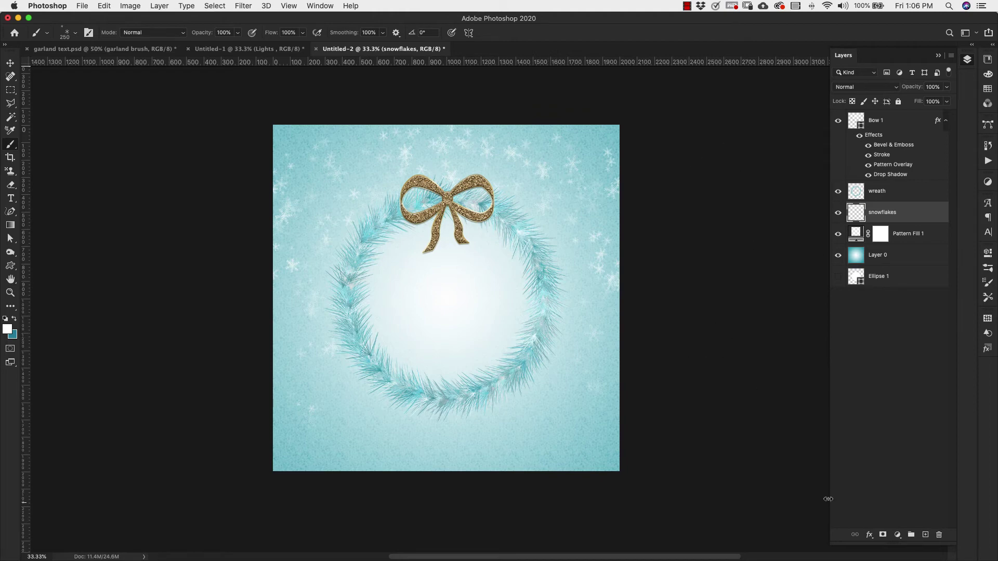
Step: Type HappyHolidays as a new text layer on the card
click(11, 199)
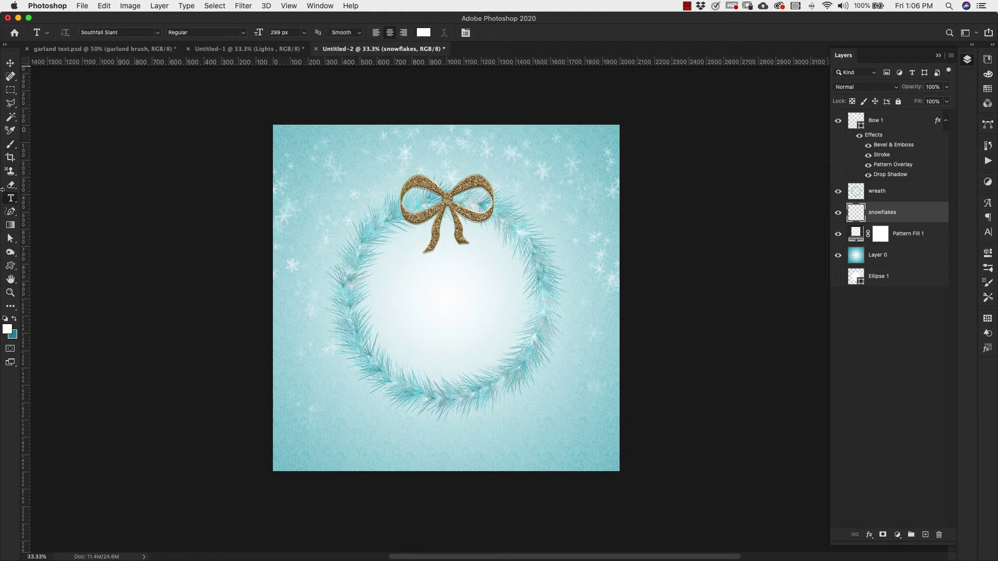
click(391, 311)
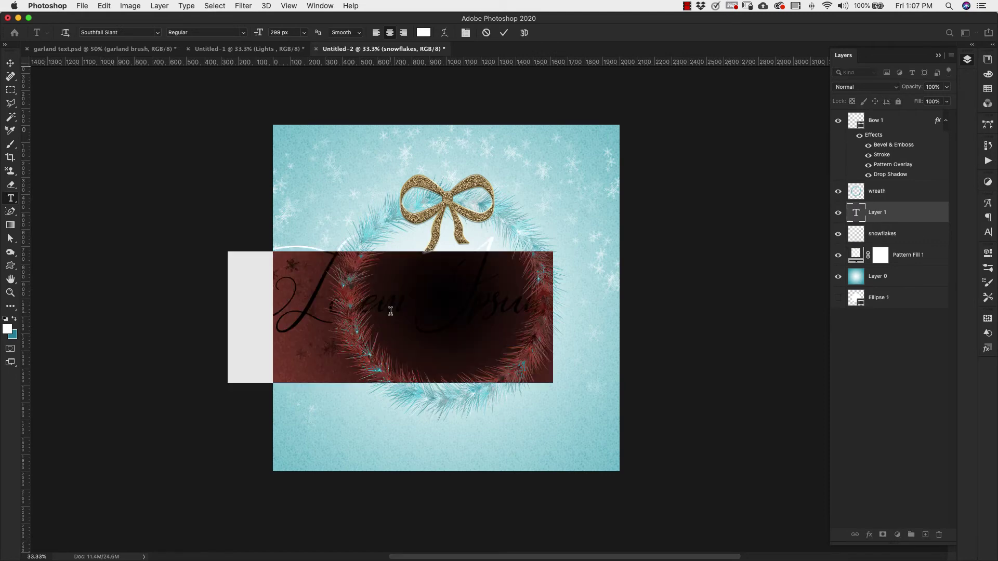
text(HappyHolidays)
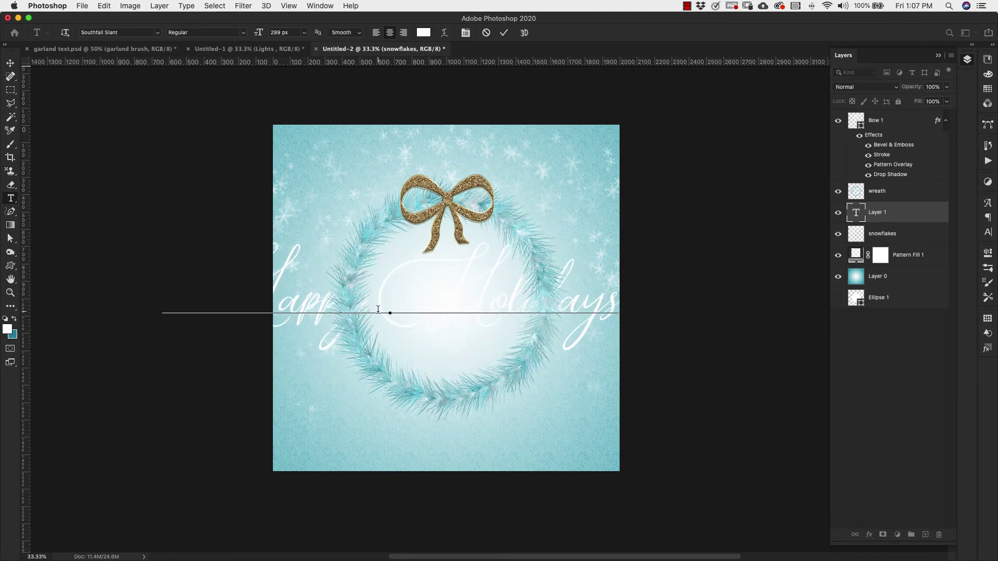
key(Escape)
Step: Shrink the Happy Holidays text and fit it along the bottom of the card
key(v)
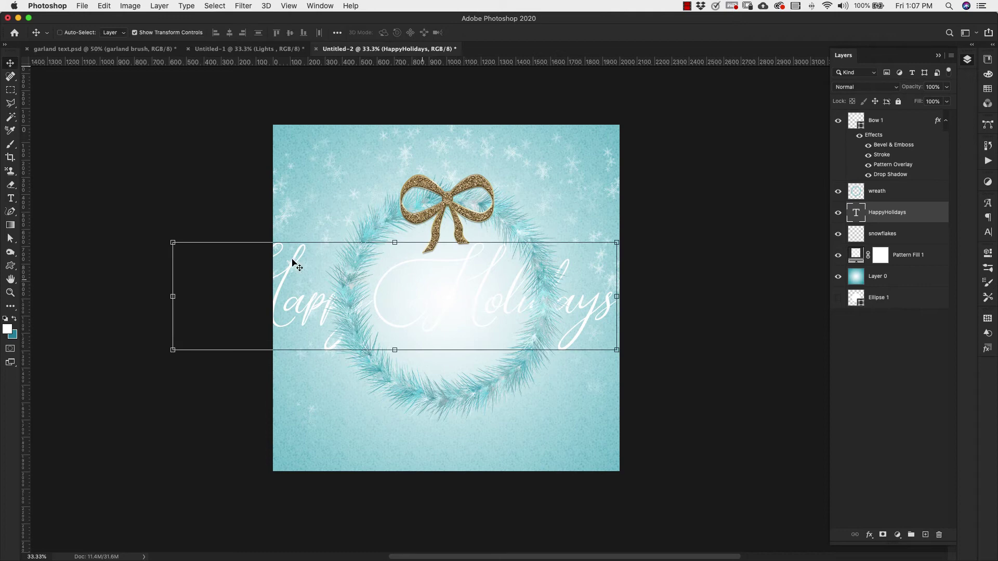
drag(173, 241, 277, 311)
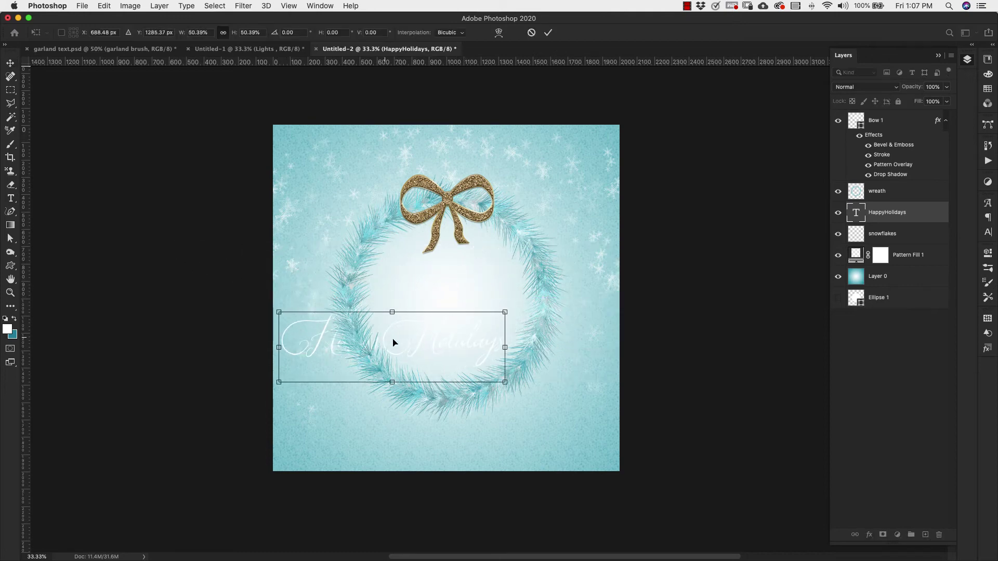
drag(398, 343, 451, 437)
drag(561, 407, 564, 407)
drag(332, 406, 331, 405)
key(Return)
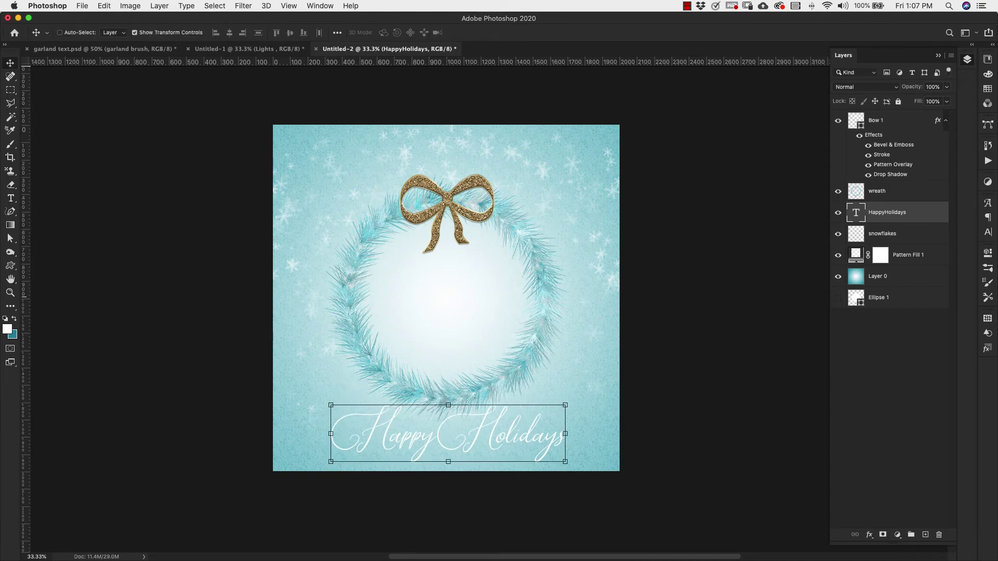
click(987, 233)
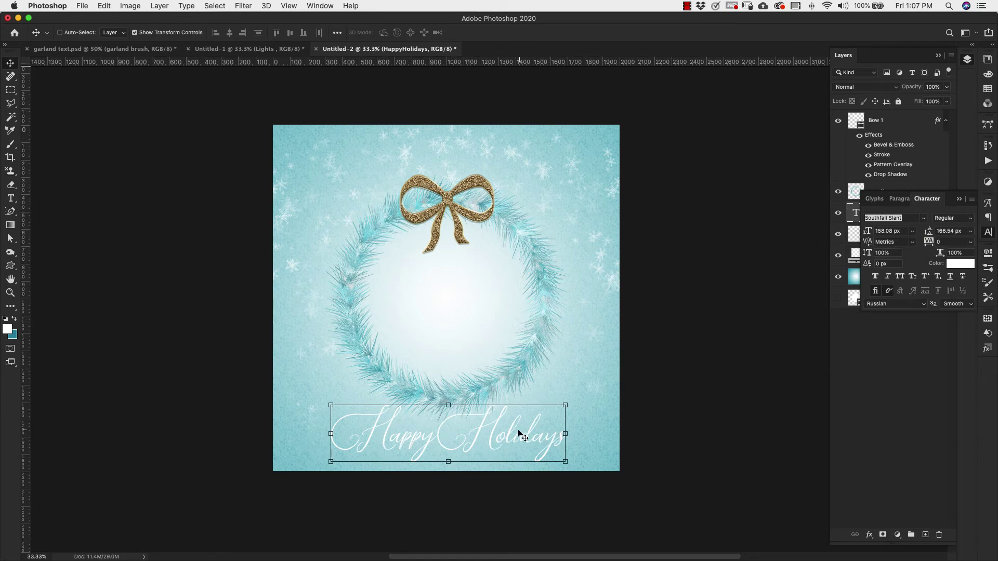
Step: Apply the gold gradient style to the Happy Holidays text and shift it left
click(959, 199)
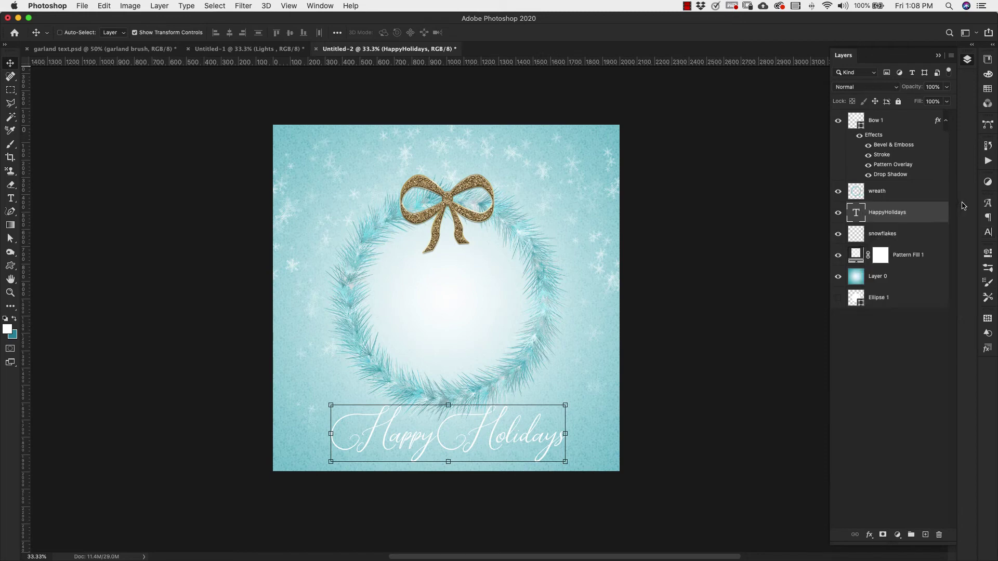
click(987, 350)
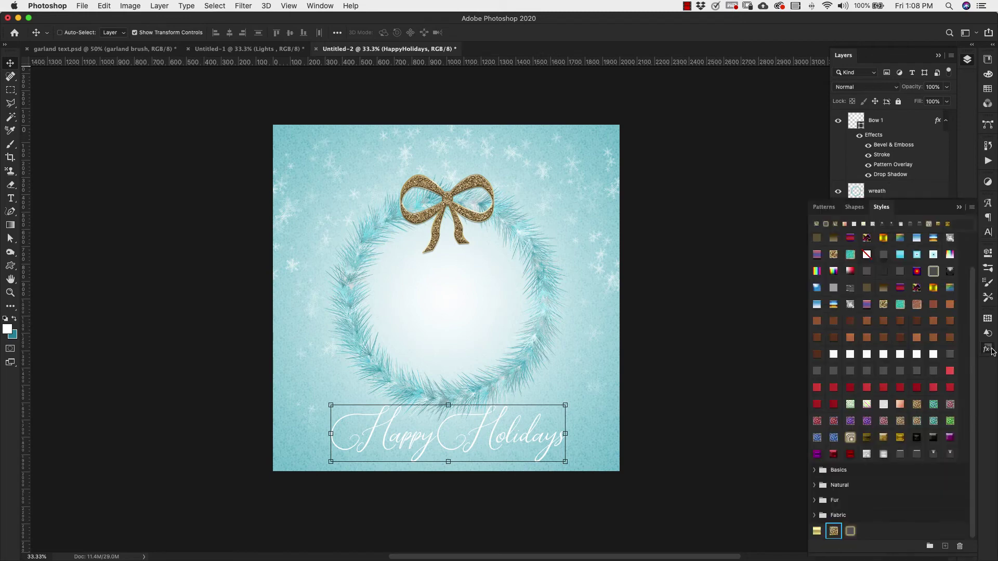
click(816, 532)
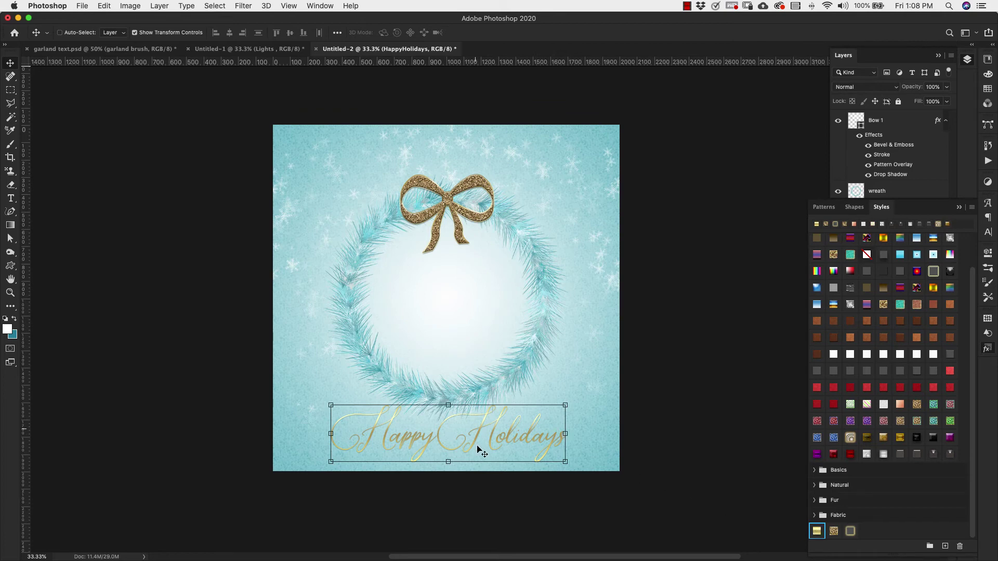
drag(495, 441, 451, 313)
click(959, 207)
Step: Break Happy Holidays onto two lines and nudge it up inside the wreath
double_click(451, 314)
key(Return)
key(Escape)
click(988, 232)
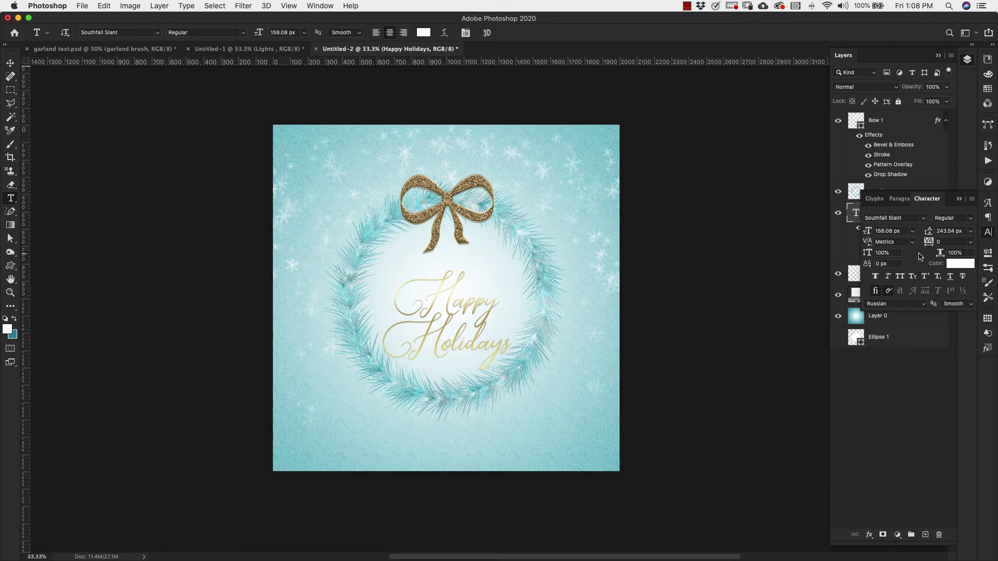
click(959, 200)
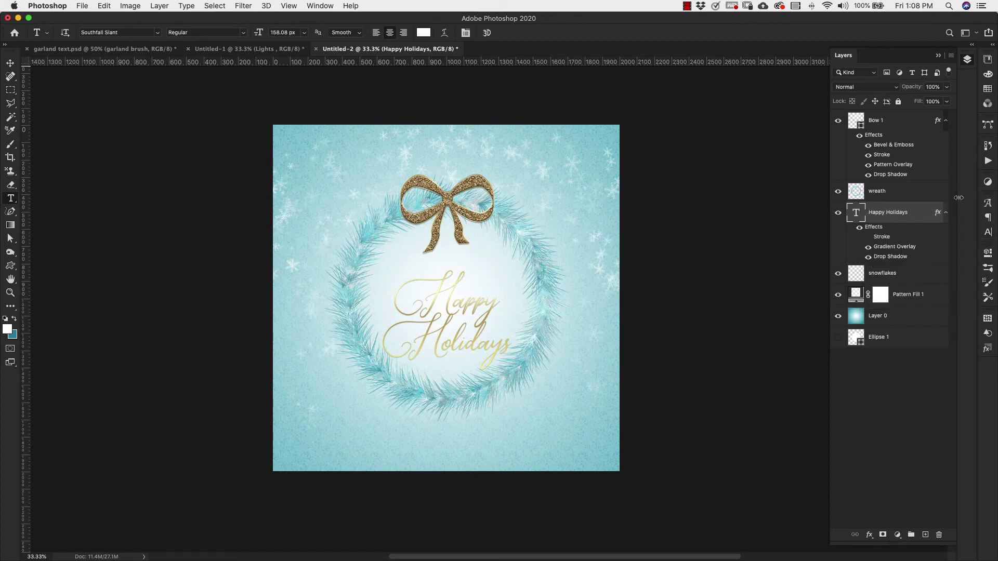
key(v)
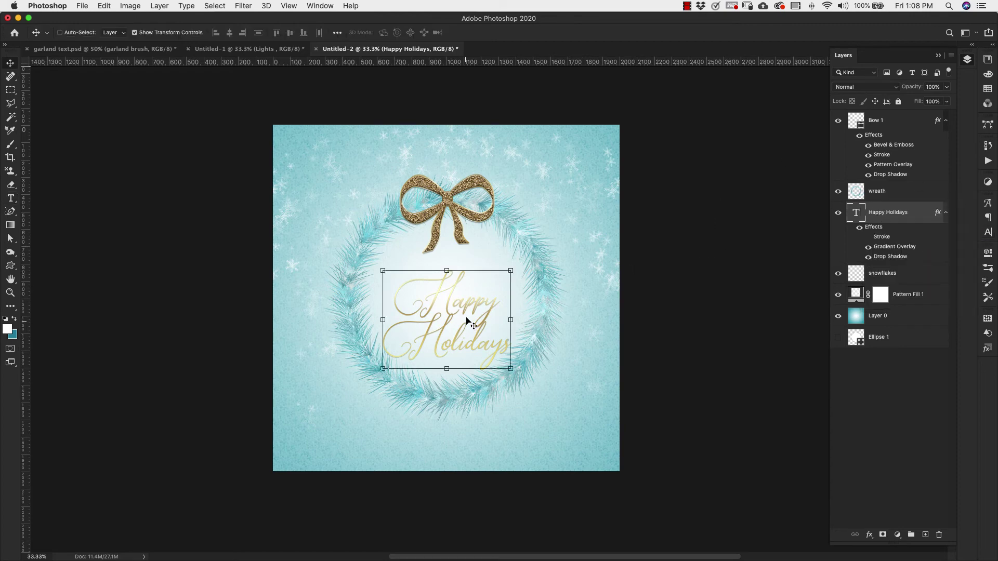
drag(467, 310, 465, 292)
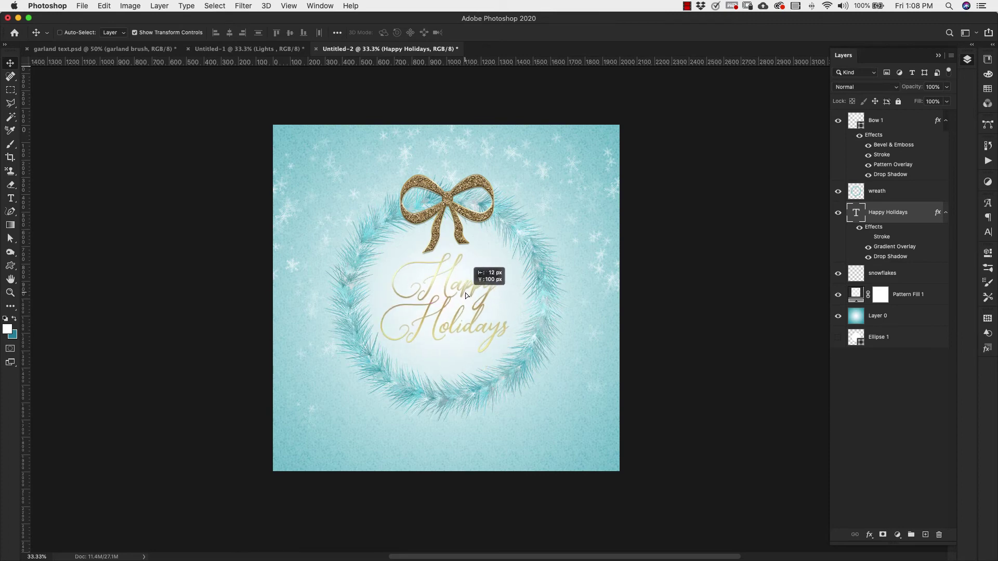
key(alt+comma)
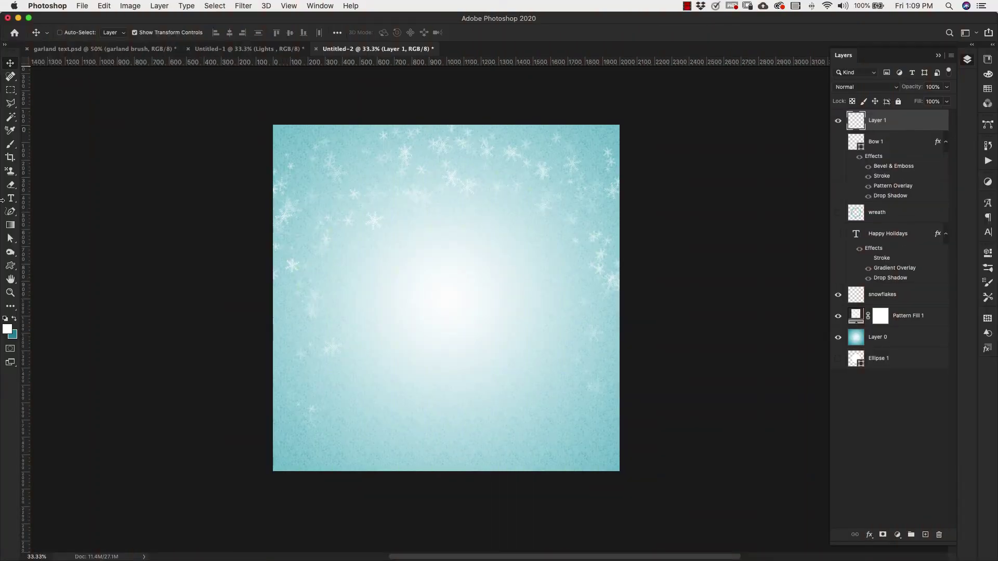
Step: Draw a freehand zigzag Christmas-tree work path on the card, then select Layer 1
click(10, 213)
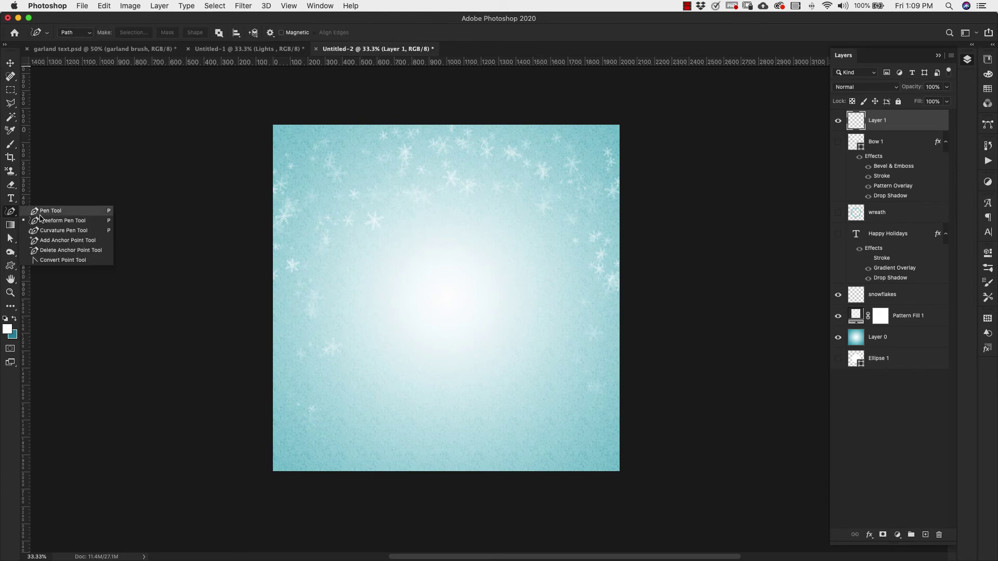
click(56, 222)
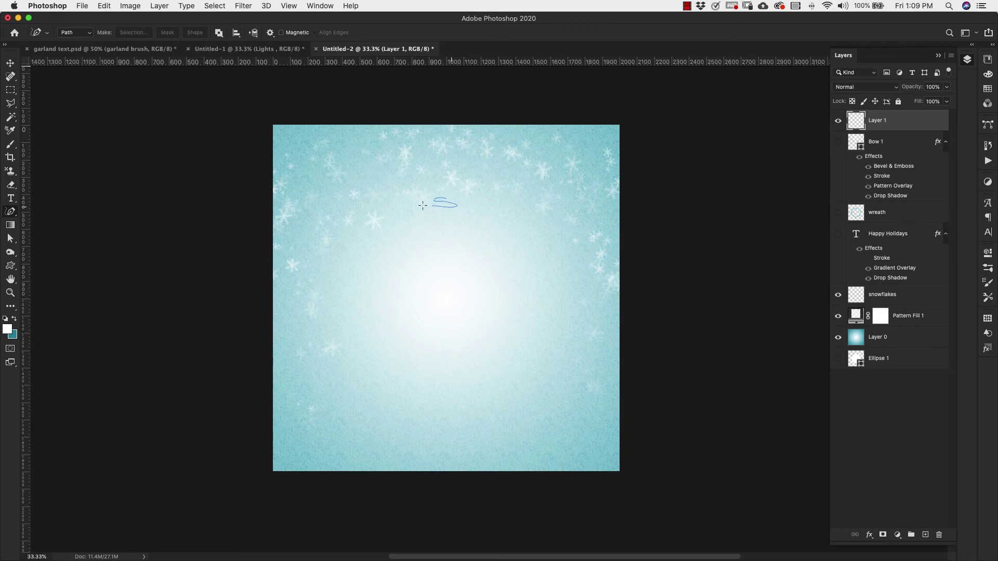
mouse_move(456, 211)
mouse_down()
mouse_move(366, 240)
mouse_move(508, 246)
mouse_move(364, 257)
mouse_move(485, 270)
mouse_move(340, 300)
mouse_move(512, 297)
mouse_move(467, 321)
mouse_move(550, 353)
mouse_up()
click(990, 125)
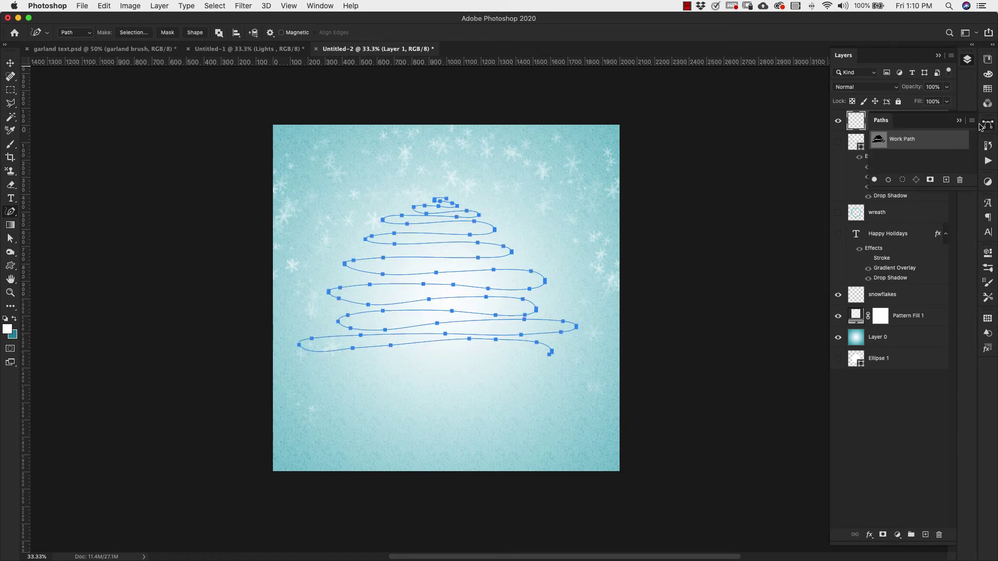
click(883, 123)
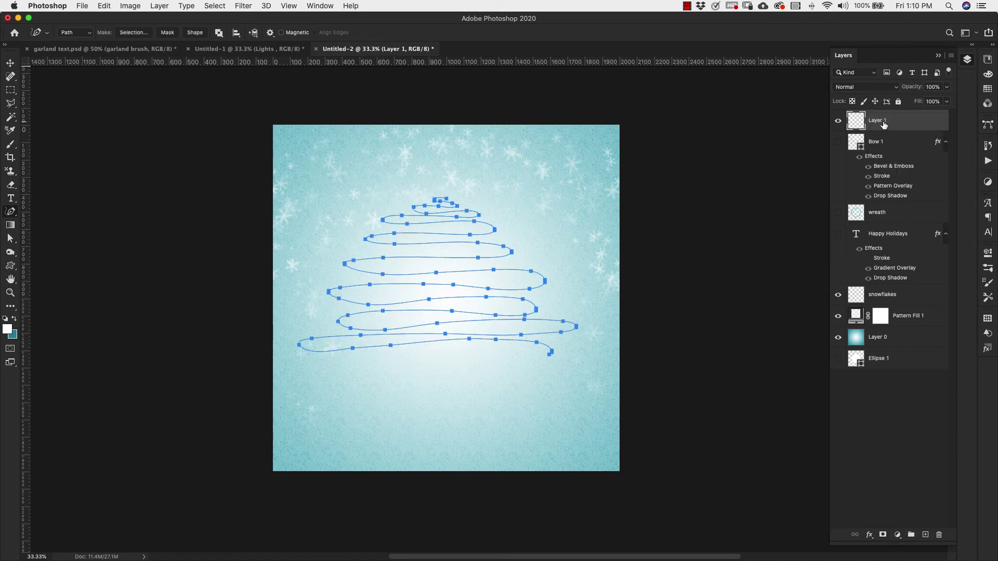
Step: Load the 250 px Pinefinal pine brush and open the white foreground colour picker
click(987, 269)
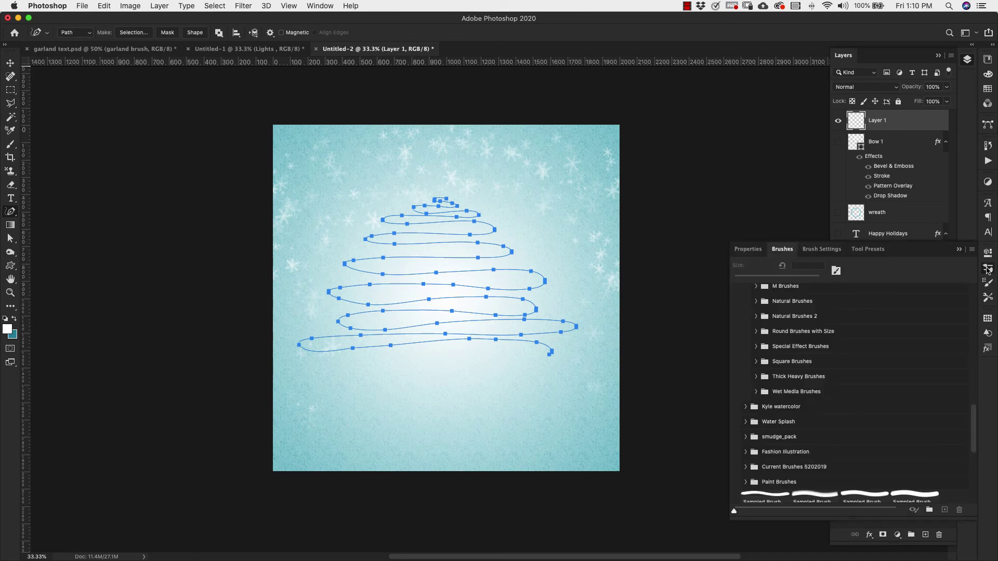
scroll(841, 475, down, 5)
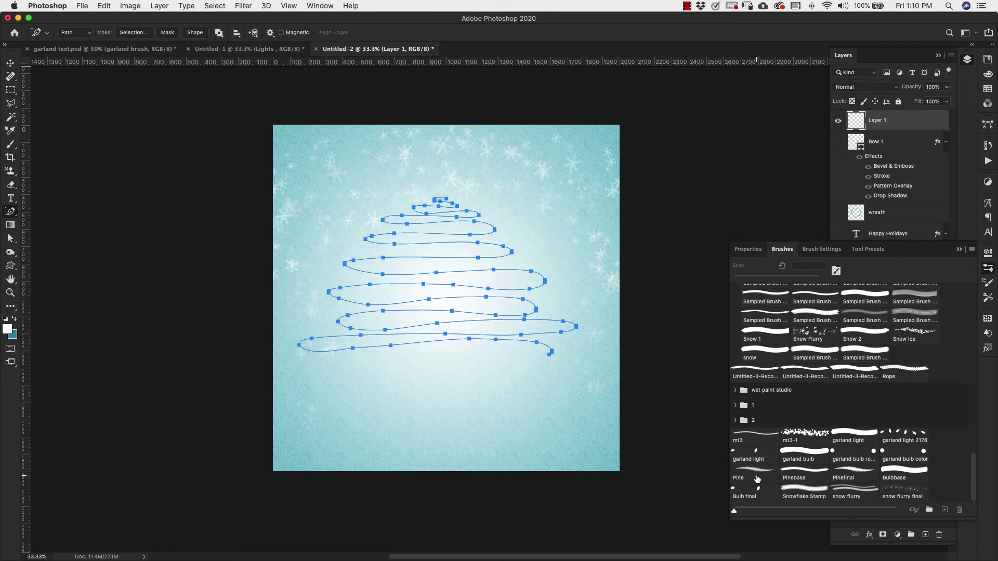
click(851, 478)
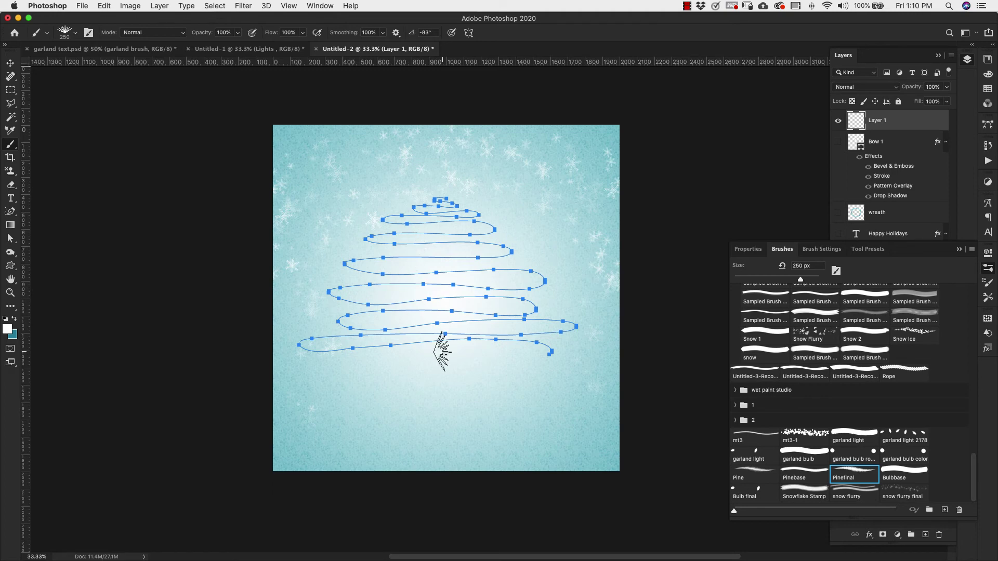
key(super+Tab)
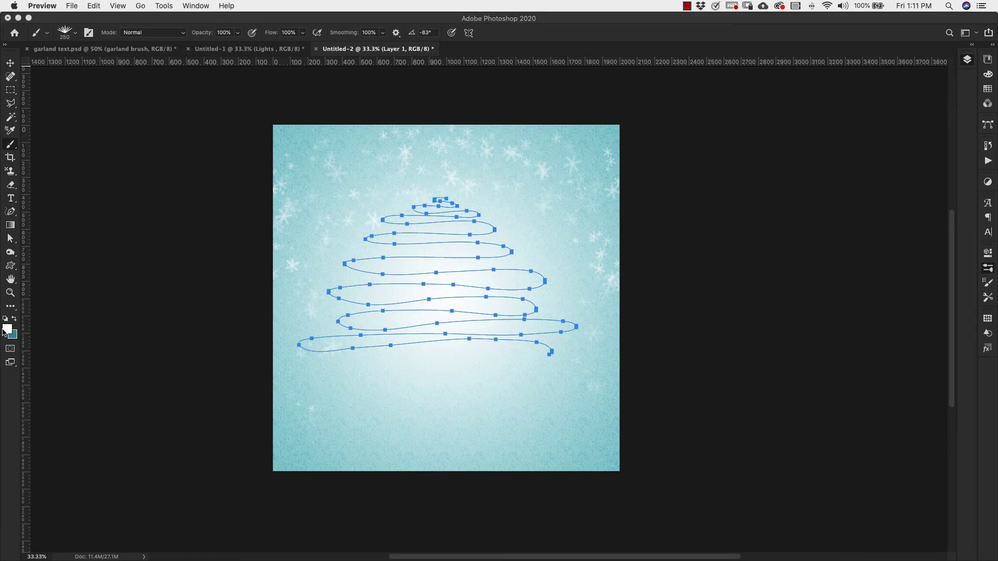
click(7, 331)
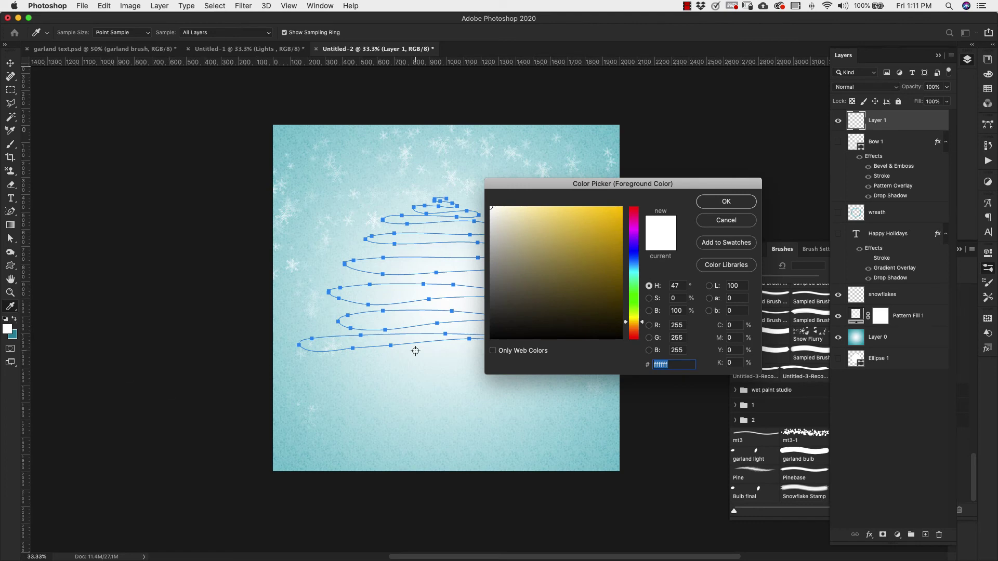
Step: Set the foreground colour to pine green 539827 and the background to dark green 334303
text(53)
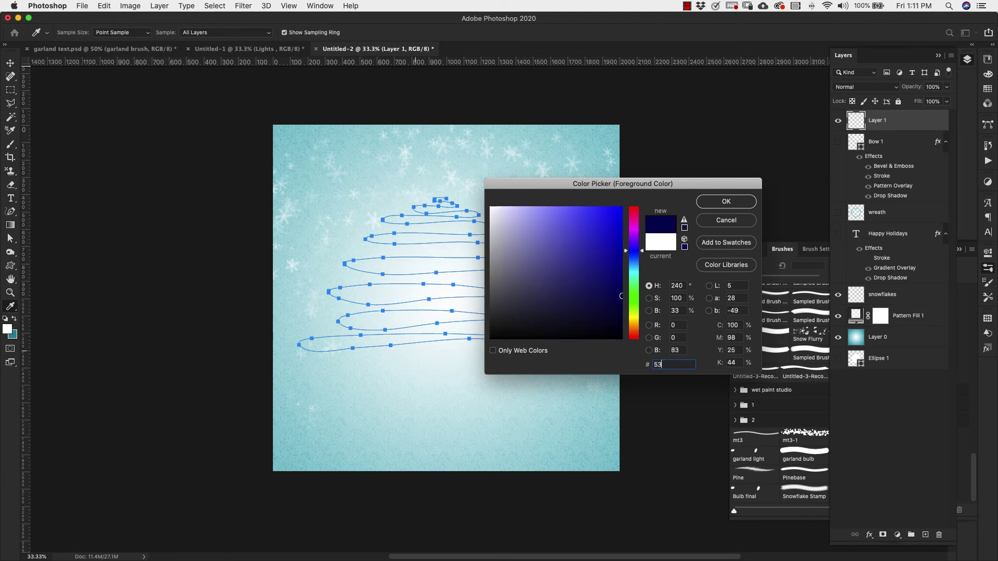
text(9827)
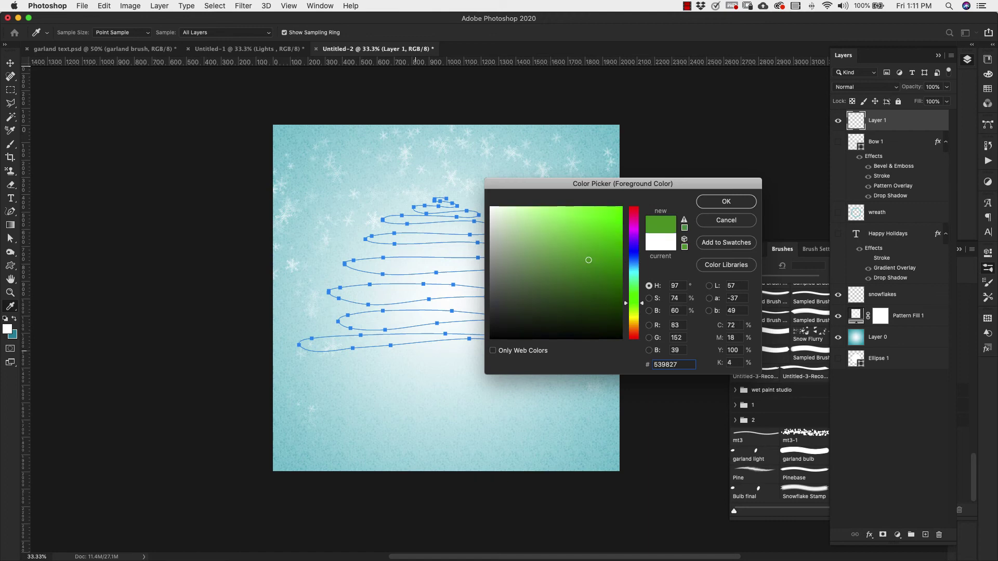
key(Return)
click(12, 334)
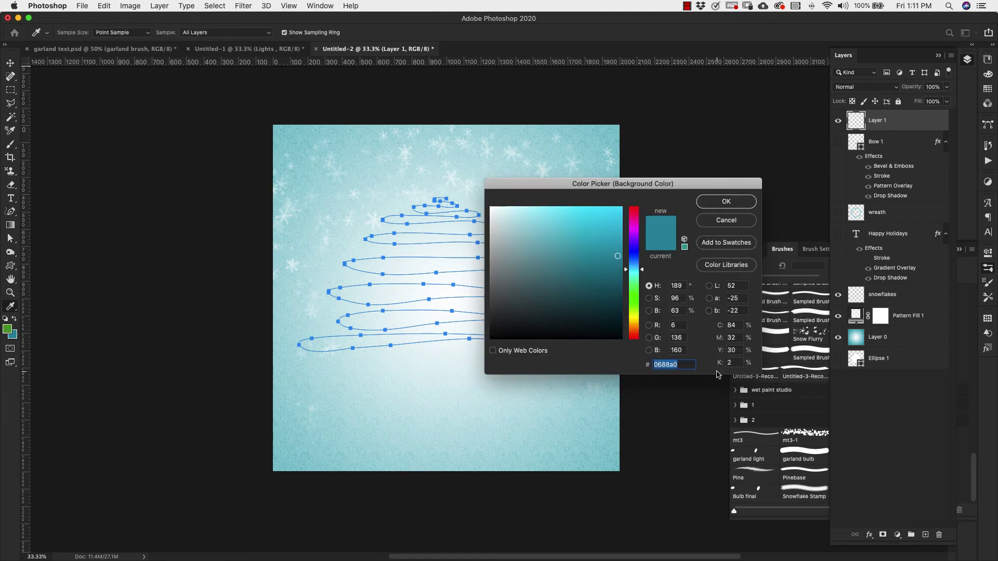
text(33430)
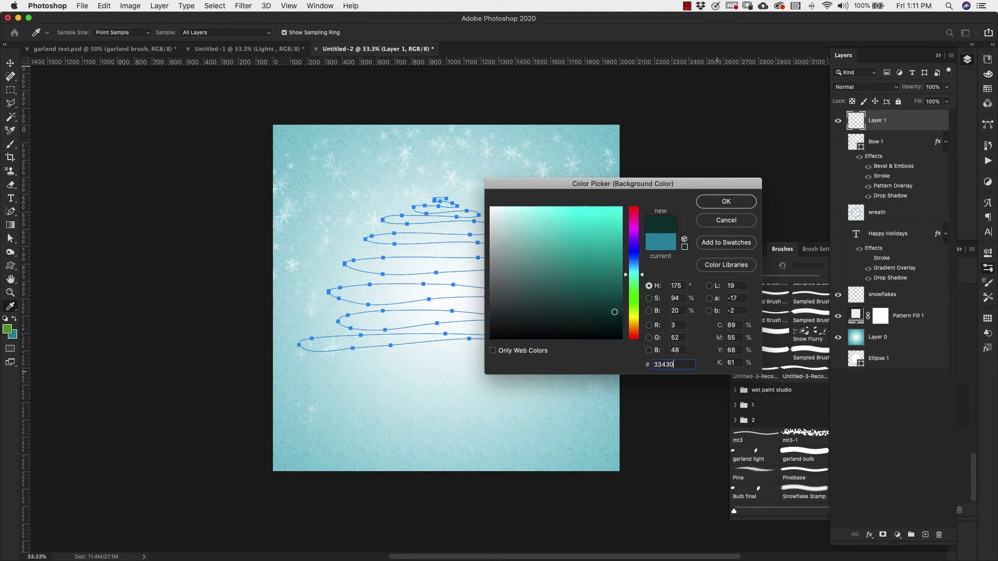
text(3)
click(744, 203)
key(b)
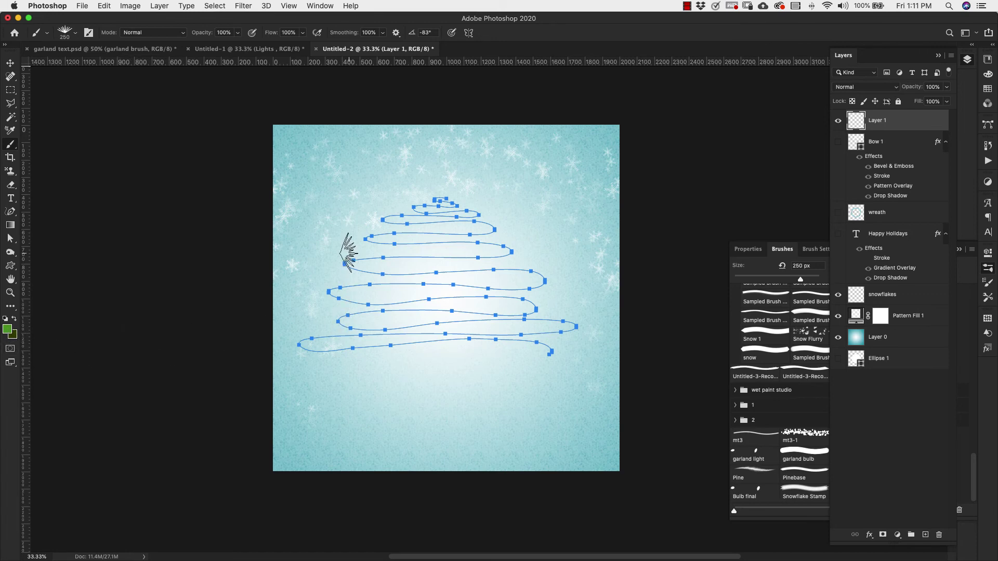
Step: Stroke the spiral path with the pine brush at 100 px to form a garland
key(bracketleft)
key(bracketleft)
key(bracketleft)
key(bracketleft)
key(bracketleft)
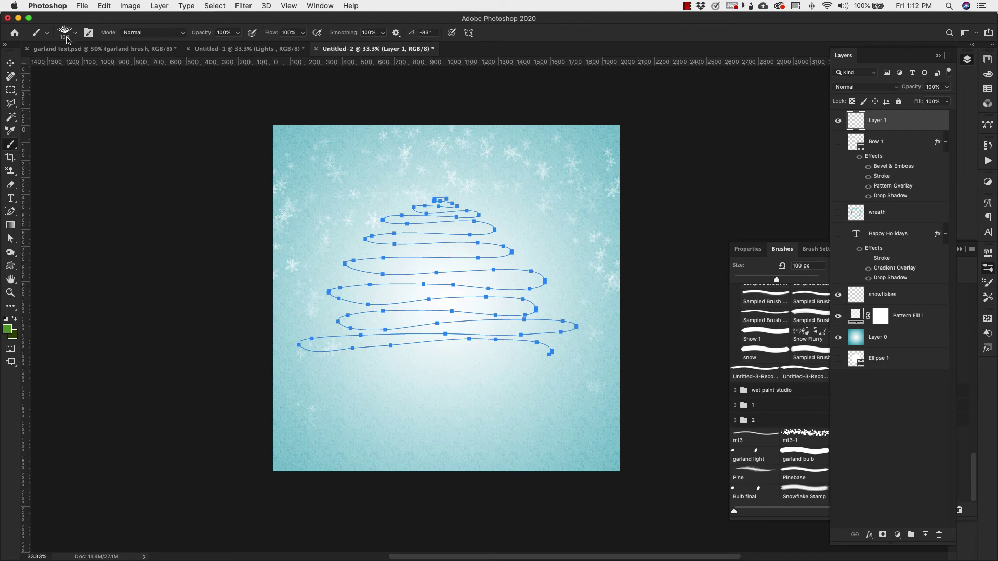
click(11, 213)
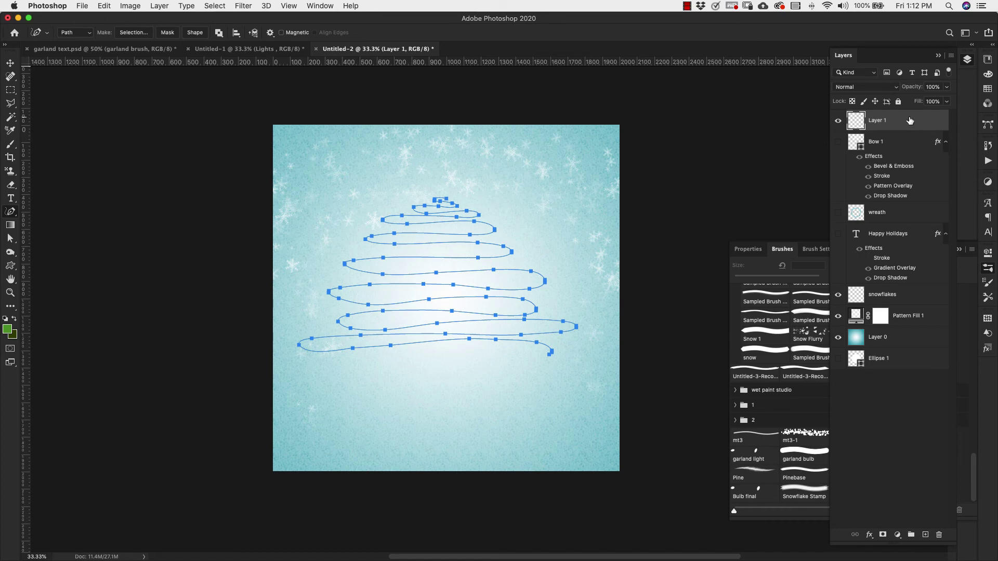
right_click(419, 236)
click(470, 318)
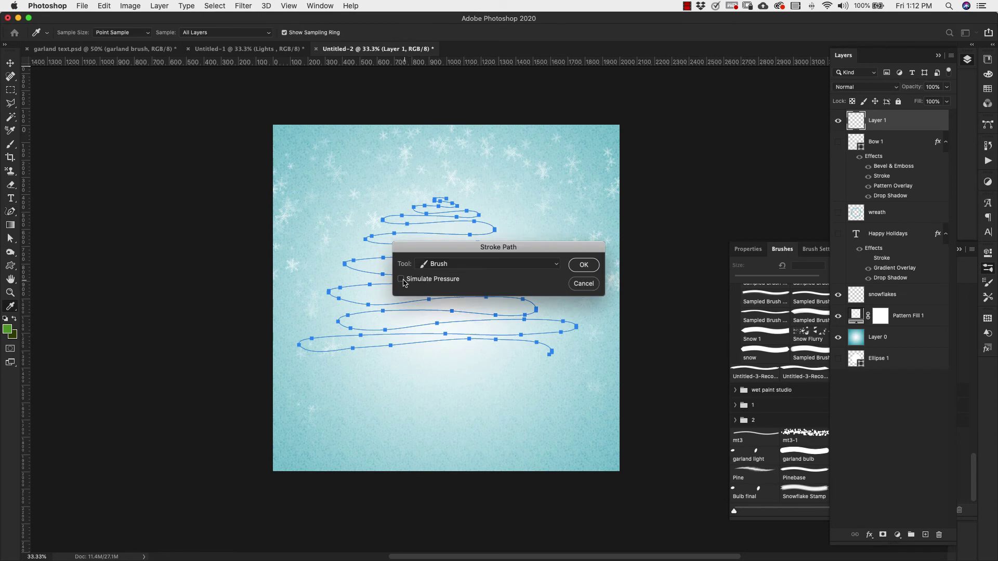
click(584, 266)
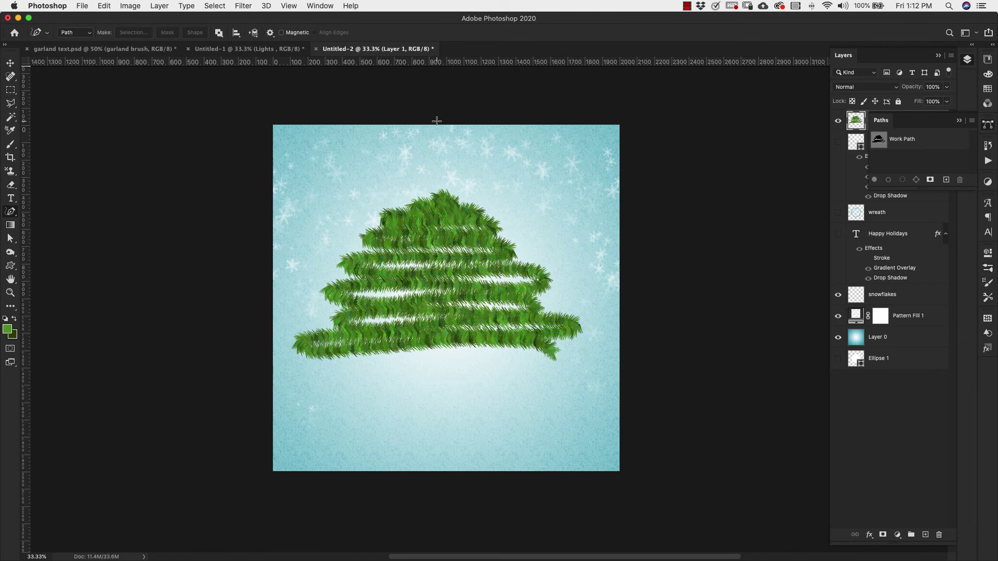
Step: Warp the garland into a taller tapering tree, then shift it slightly right and down
key(v)
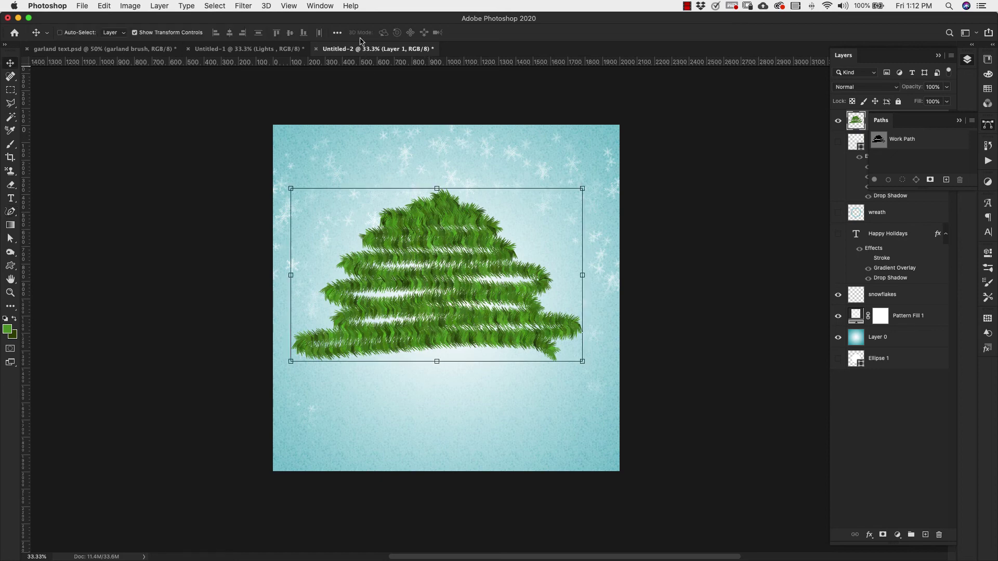
key(super+t)
click(499, 33)
drag(437, 361, 437, 385)
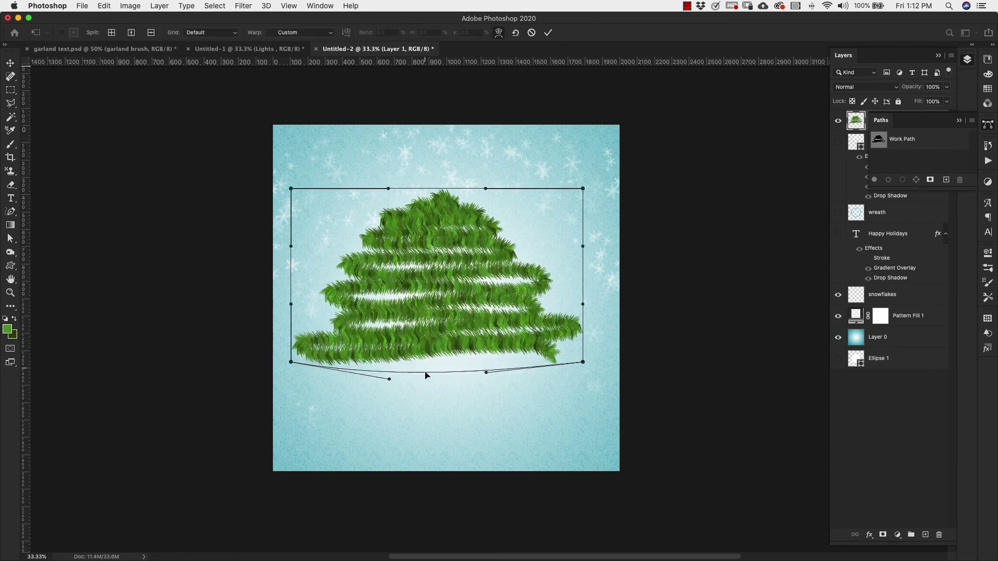
drag(582, 362, 591, 424)
drag(291, 361, 289, 392)
drag(290, 275, 295, 248)
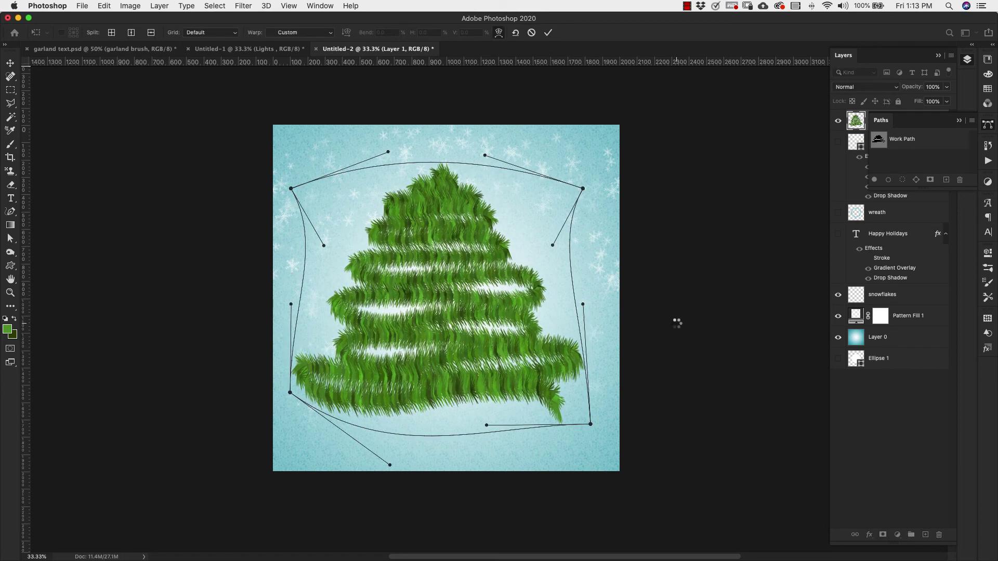
key(Return)
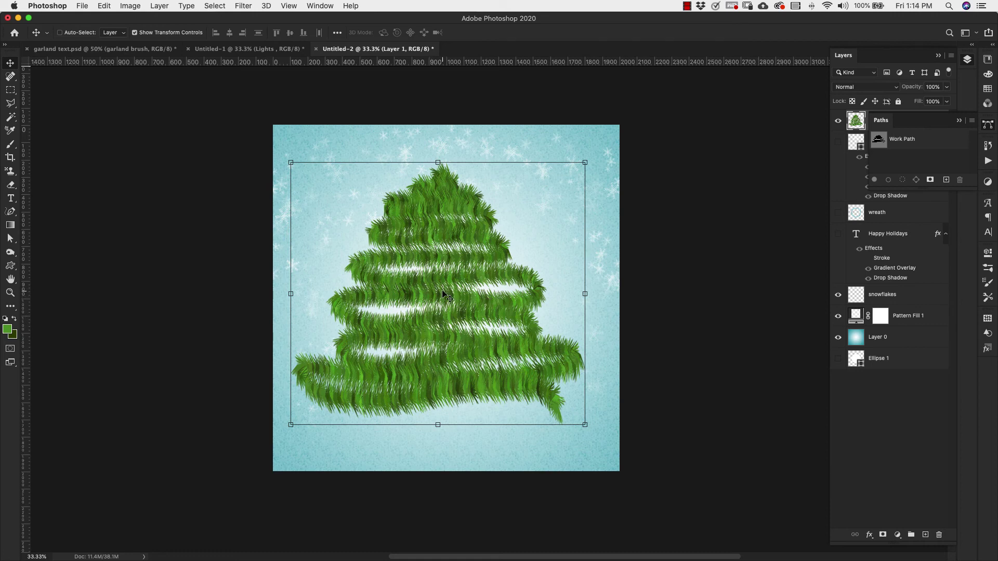
drag(442, 294, 450, 294)
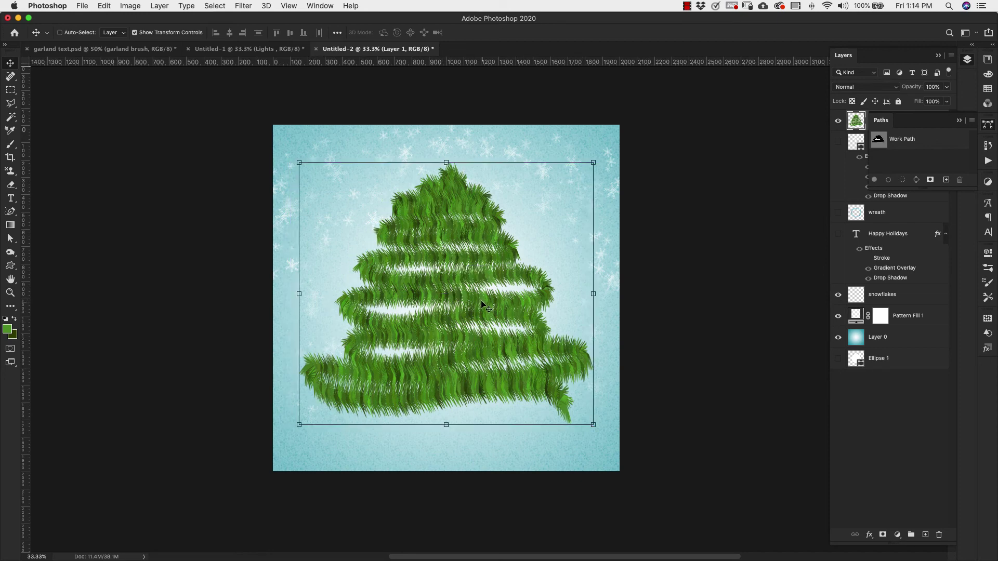
drag(480, 302, 479, 371)
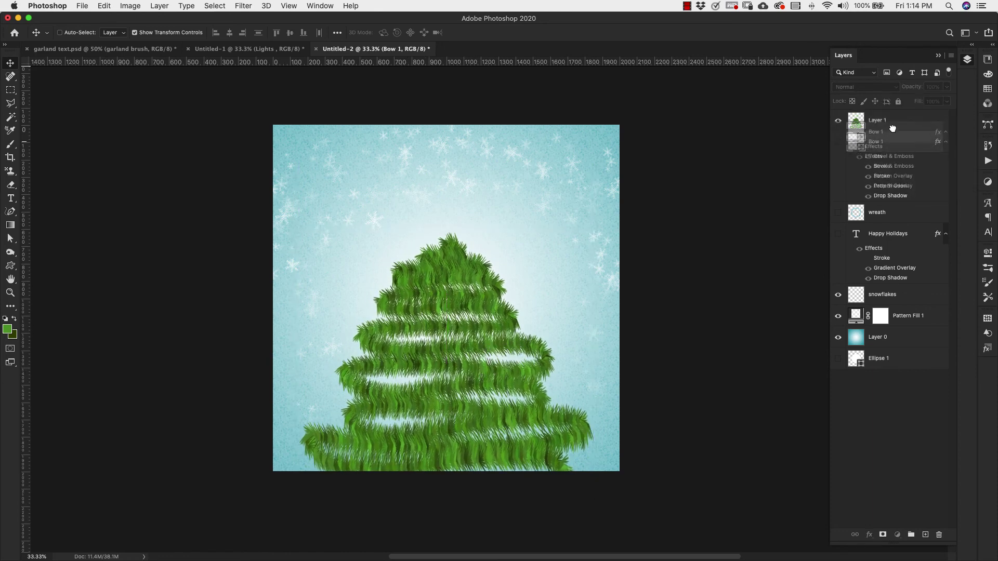
Step: Move the gold Bow 1 layer above the tree, make it visible, and place it on the treetop
drag(892, 128, 891, 119)
click(838, 121)
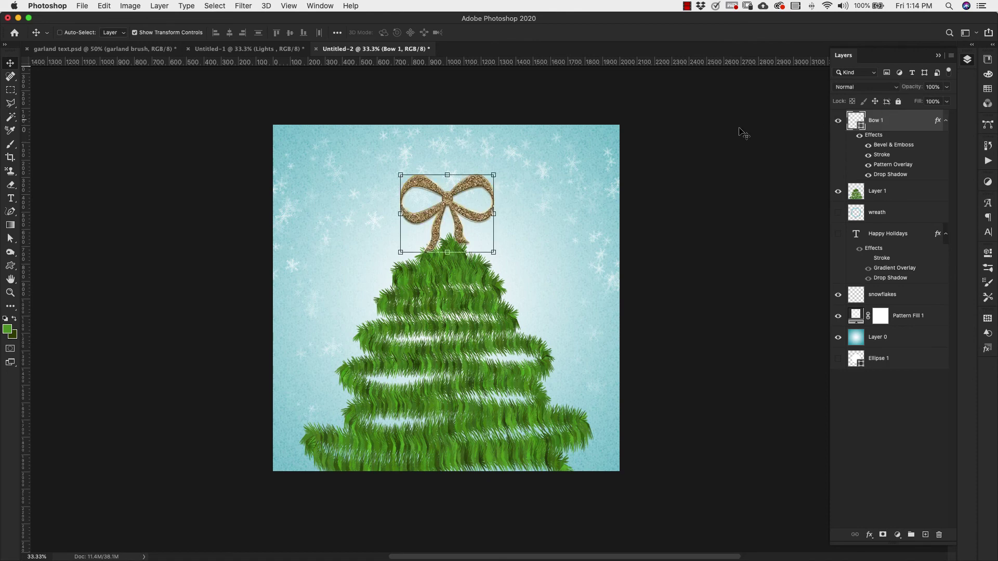
drag(450, 203, 450, 232)
drag(893, 191, 902, 132)
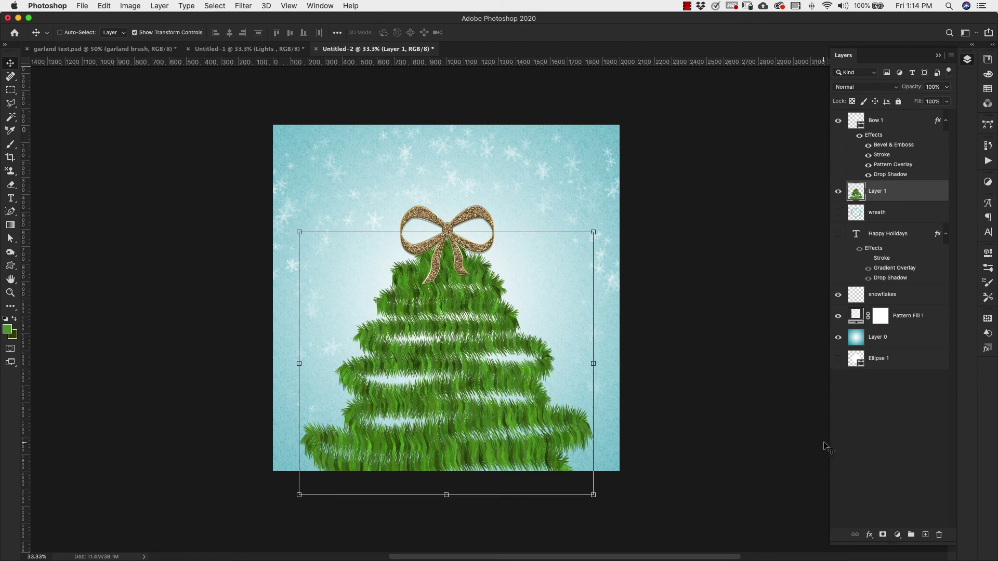
Step: Add a new layer, rename Layer 1 to 'tree' and Layer 2 to 'lights', and select lights
click(925, 535)
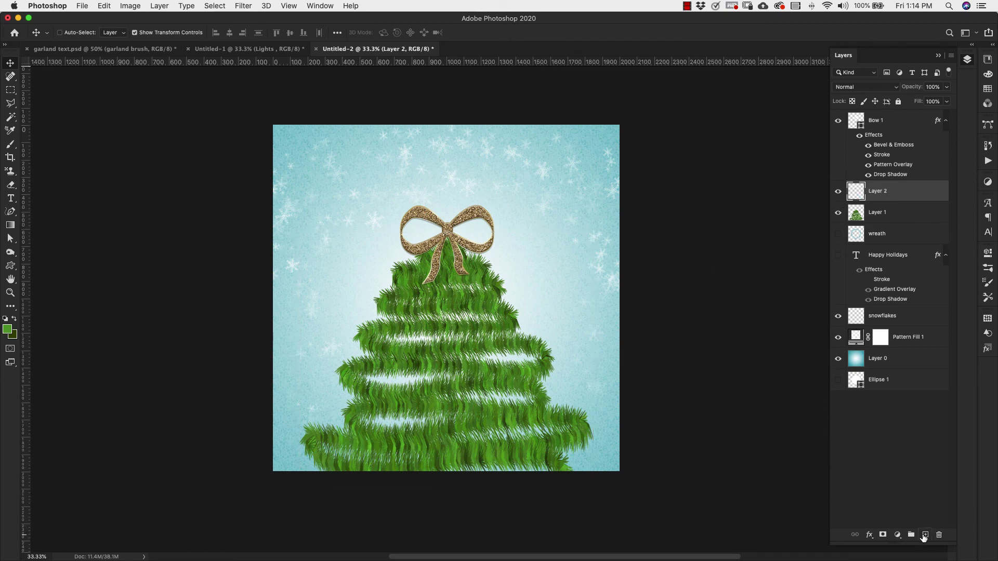
double_click(879, 212)
text(tree)
key(shift+Tab)
key(BackSpace)
text(lights)
click(902, 211)
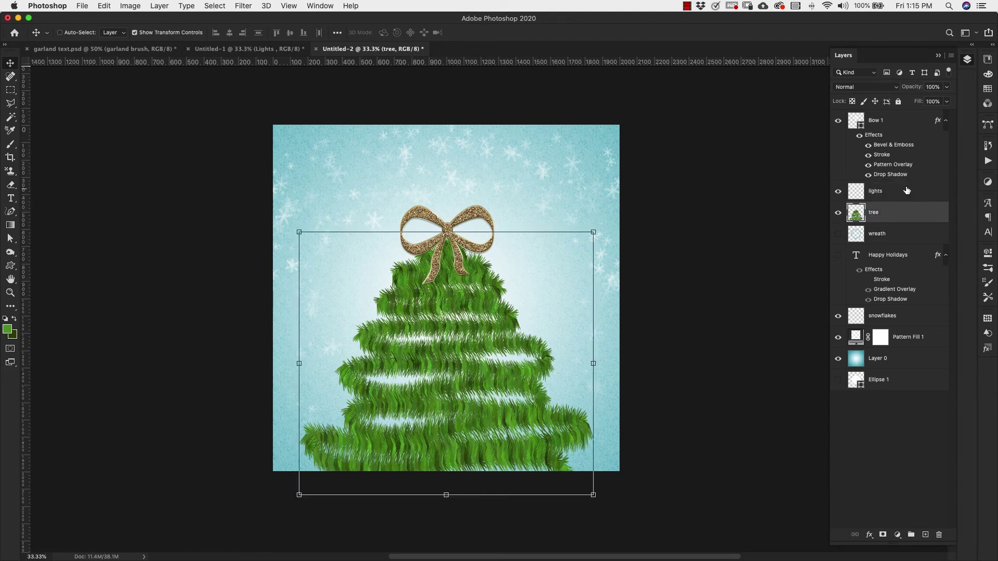
click(907, 191)
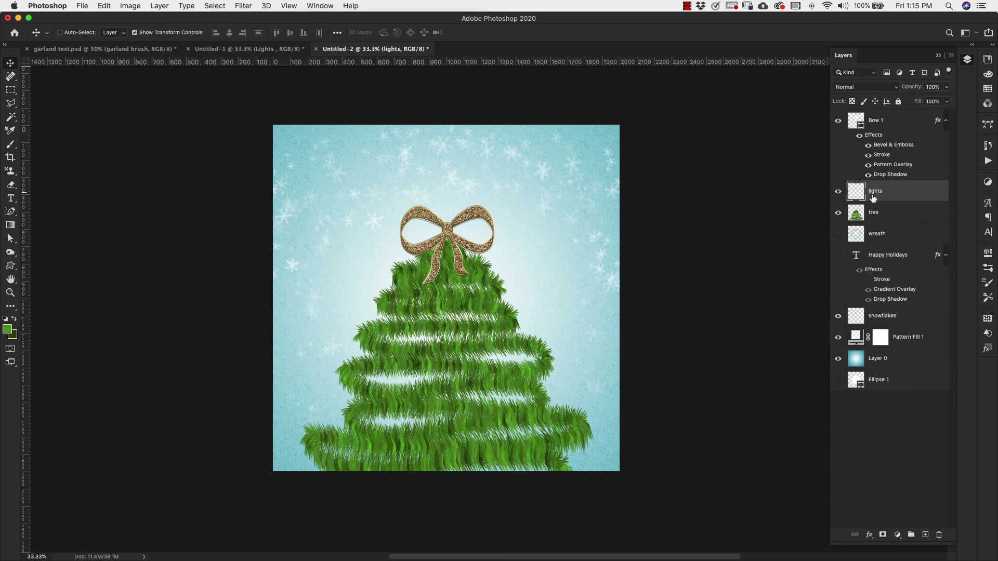
Step: Choose the garland light 2178 brush and make white the painting colour
click(988, 270)
click(903, 442)
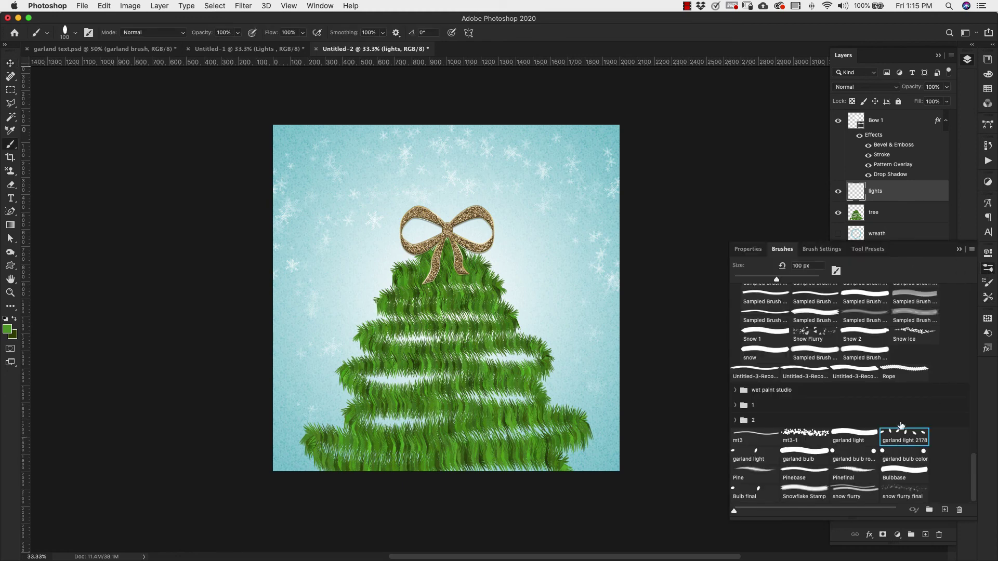
click(959, 251)
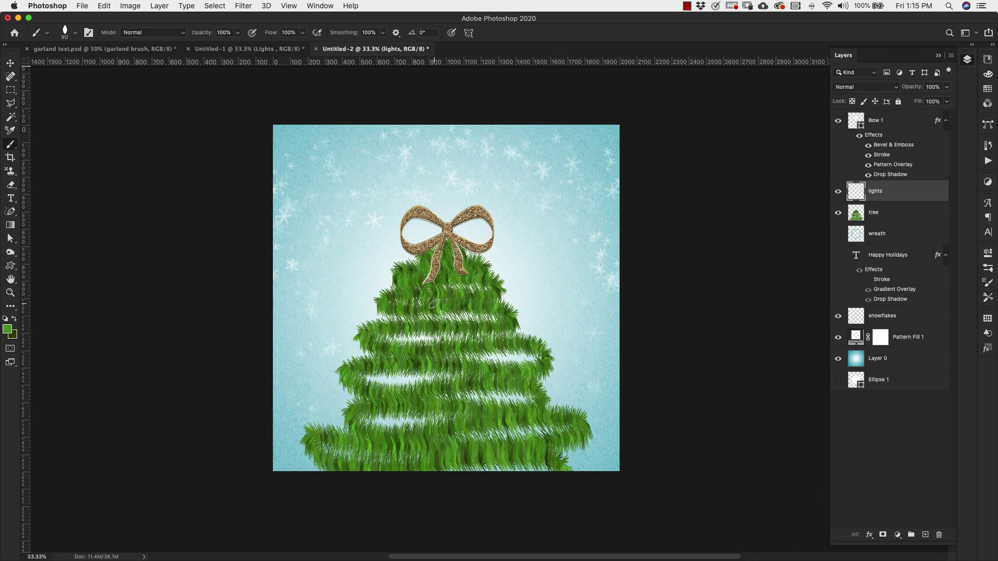
click(5, 319)
key(x)
Step: Dot white bulbs along the upper and lower garland rows on the lights layer
click(490, 281)
click(487, 299)
click(458, 301)
click(432, 301)
click(393, 303)
click(382, 321)
click(511, 323)
click(374, 346)
click(538, 348)
click(544, 364)
click(506, 369)
click(466, 369)
click(401, 364)
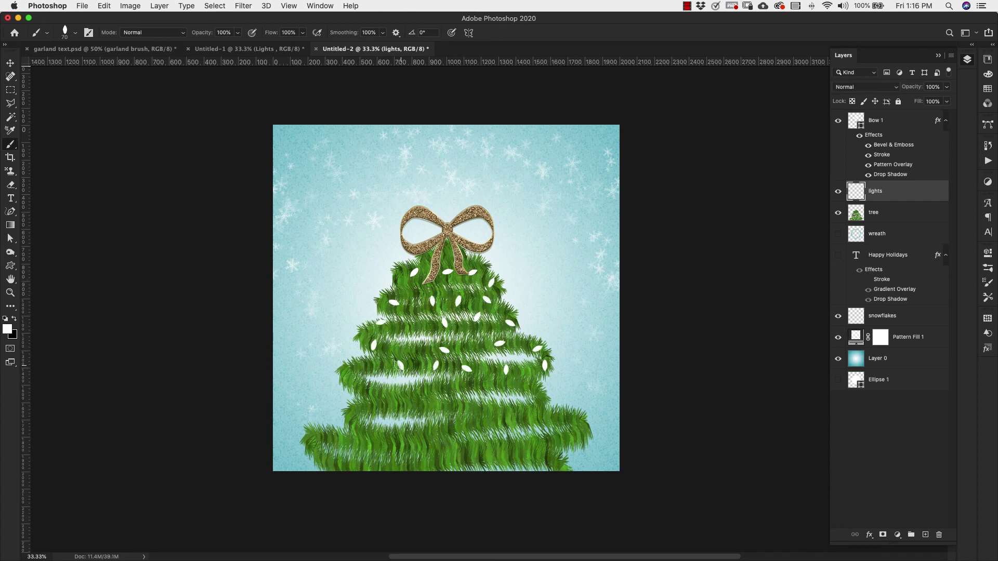
click(359, 385)
click(444, 391)
click(506, 411)
click(523, 437)
drag(410, 323, 421, 328)
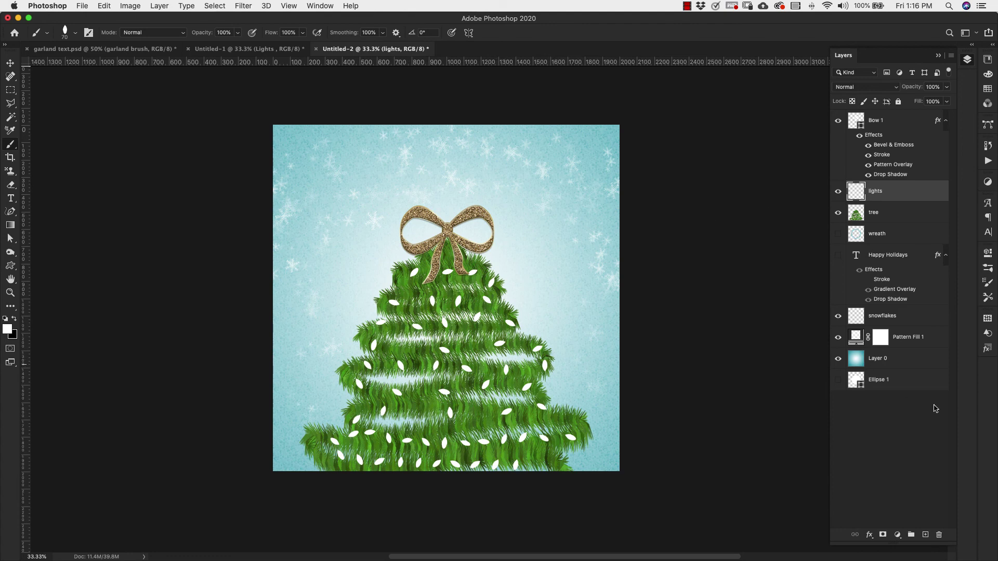
click(986, 350)
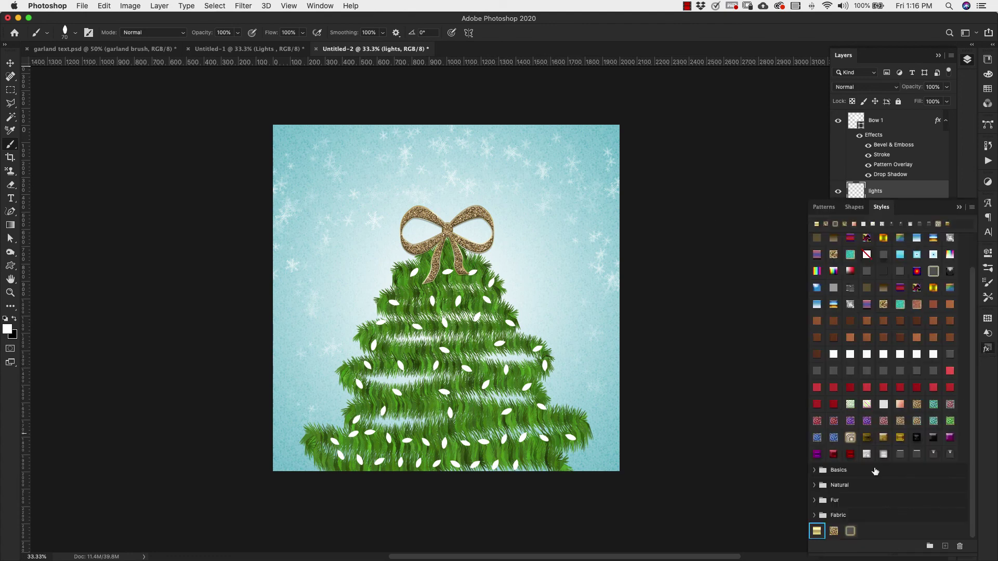
Step: Apply the Glowing bulb style to the lights layer
click(850, 532)
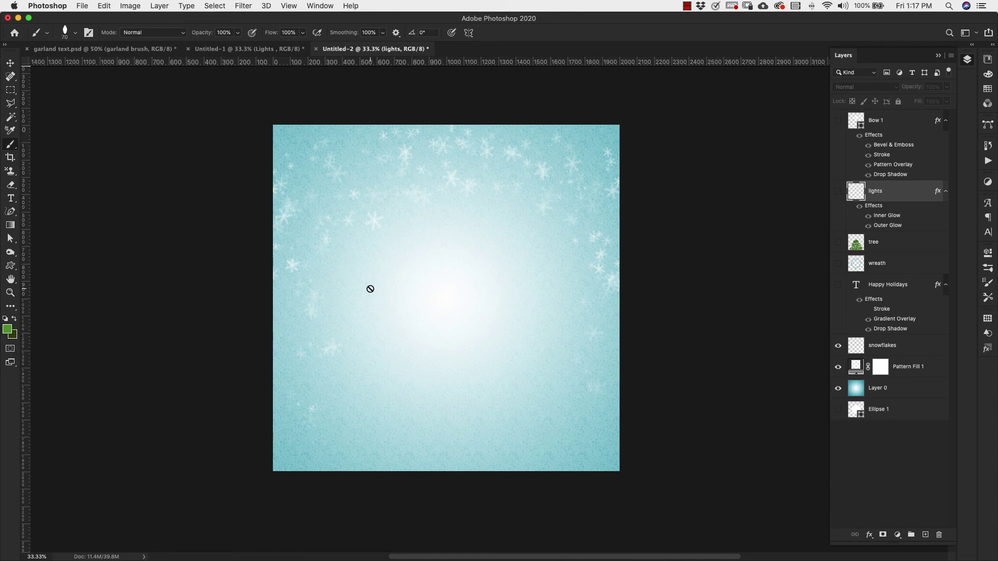
Step: Type 'HAPPY' and 'HOLIDAYS' on two lines in the Bebas Neue font
click(10, 198)
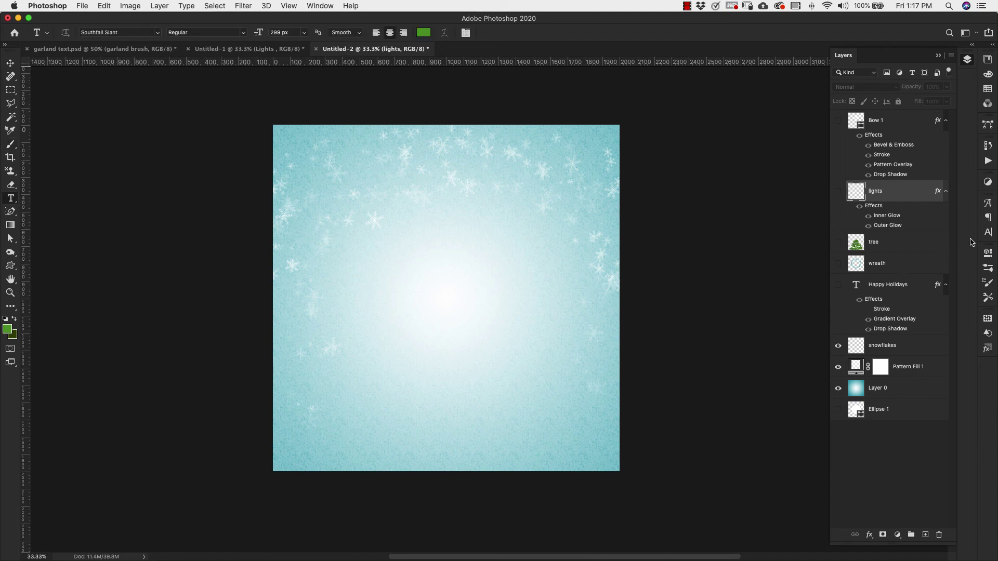
click(986, 234)
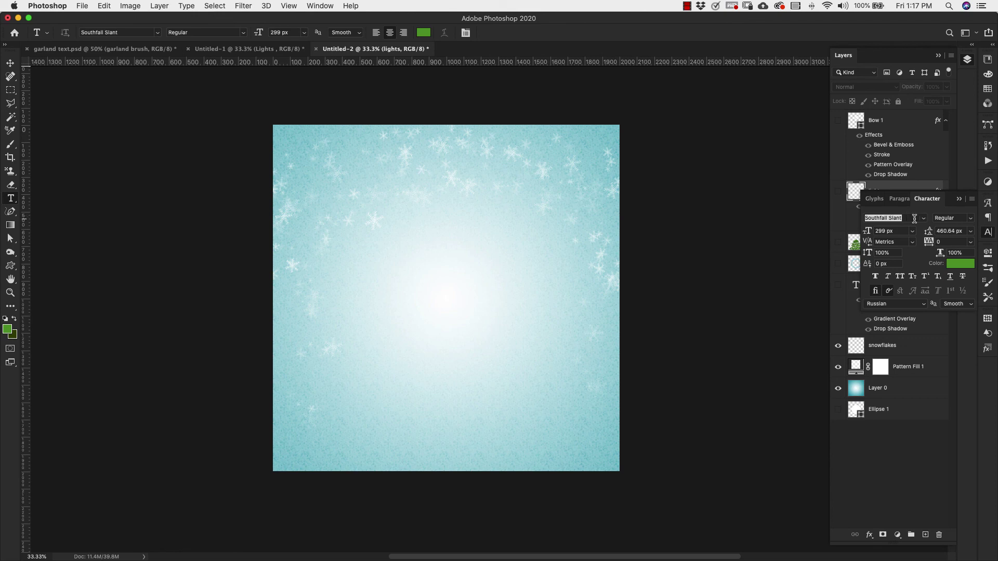
click(923, 222)
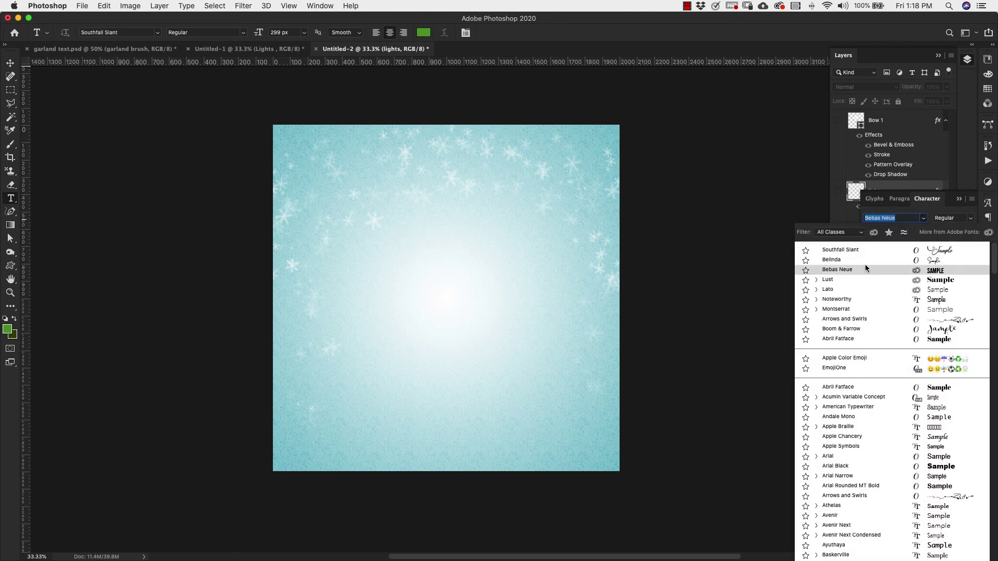
click(846, 270)
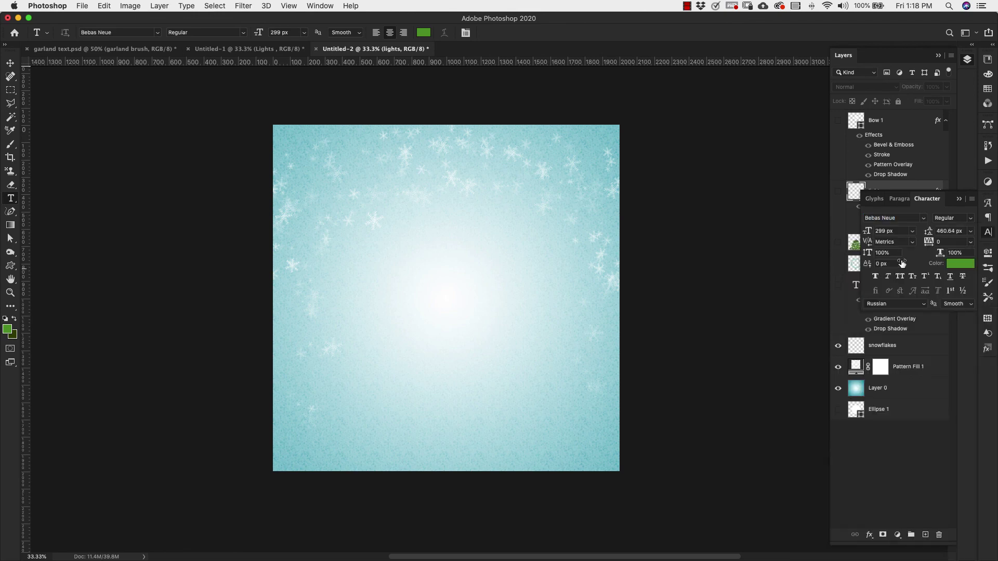
click(362, 231)
text(HAPPY)
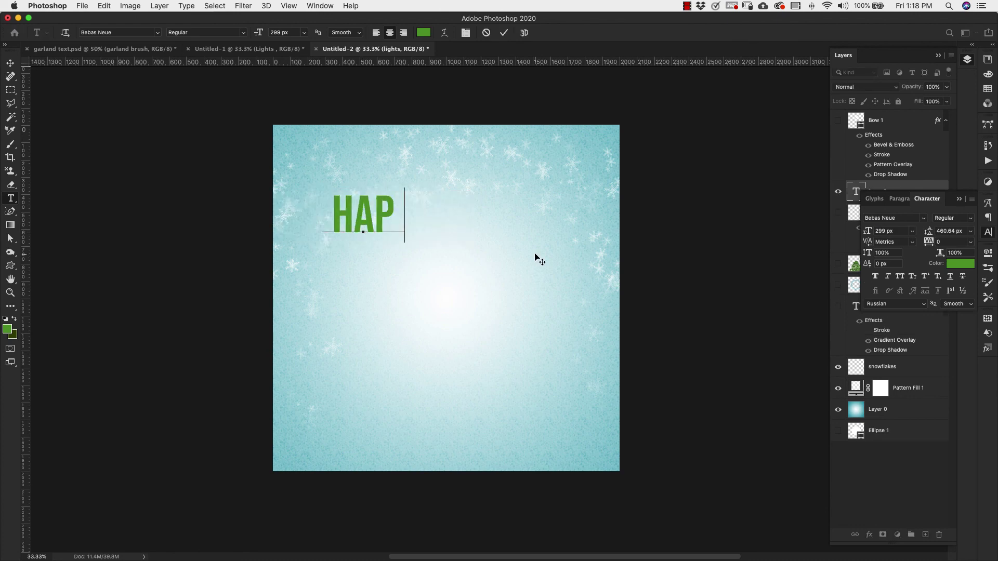
key(Return)
text(HOLIDAYs)
key(super+Return)
key(v)
Step: Centre the text, set its leading to 300 px, and scale it up across the card
drag(387, 213, 463, 248)
click(944, 230)
text(300)
key(Return)
drag(510, 320, 613, 382)
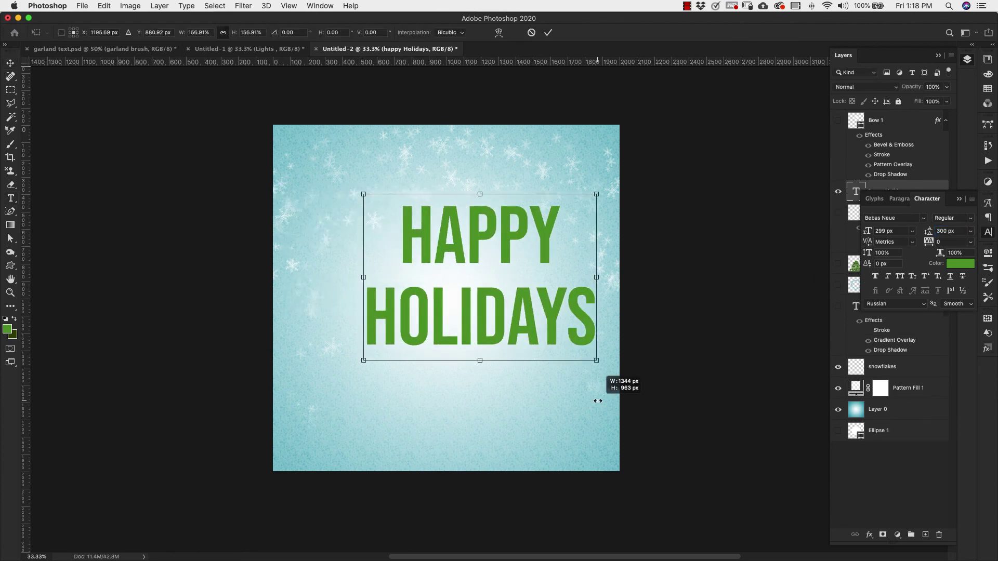
drag(367, 382, 284, 389)
key(Return)
mouse_move(608, 210)
mouse_down()
mouse_move(616, 193)
mouse_move(606, 203)
mouse_up()
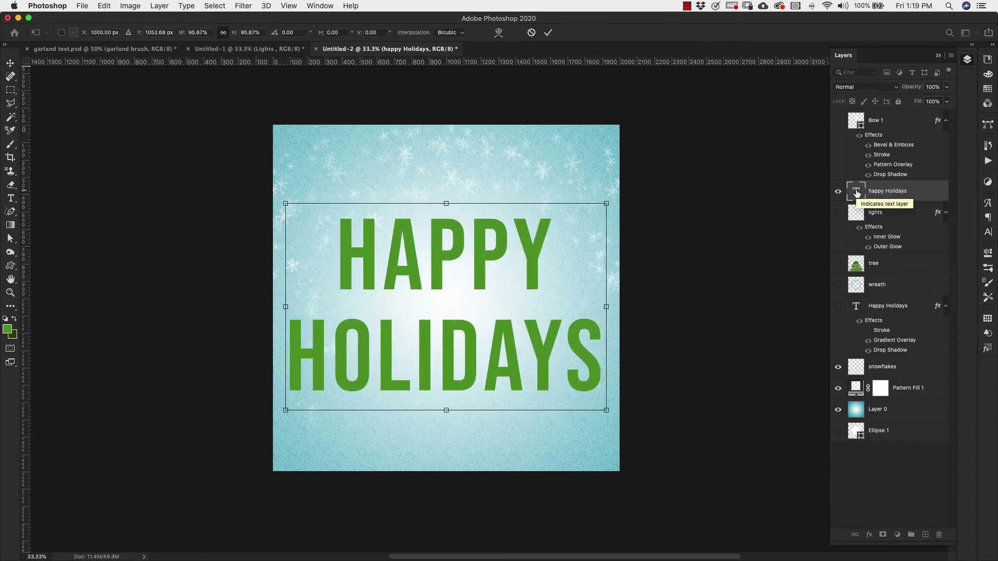
Step: Load the HAPPY HOLIDAYS letters as a selection and convert it to a work path
ctrl+click(855, 192)
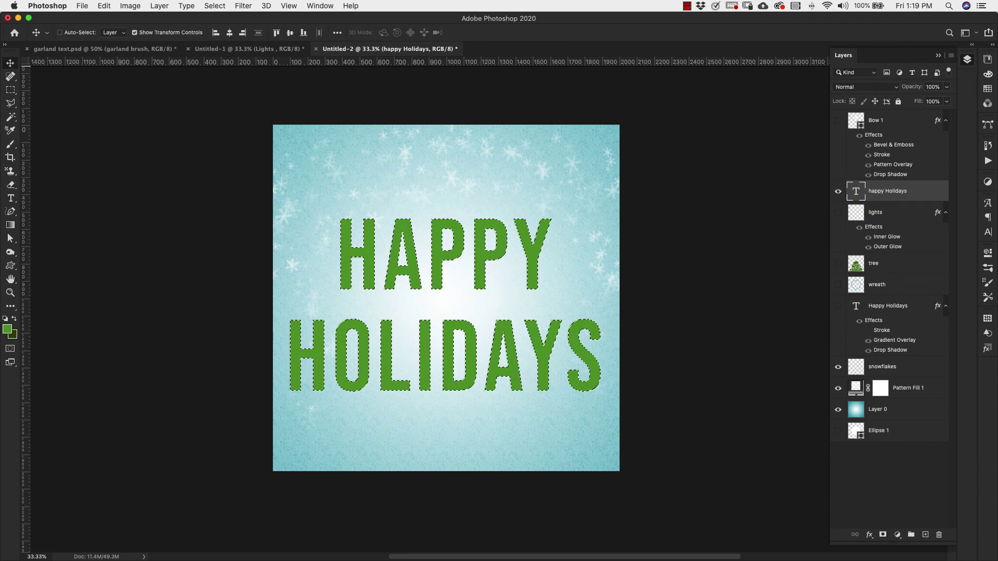
click(987, 126)
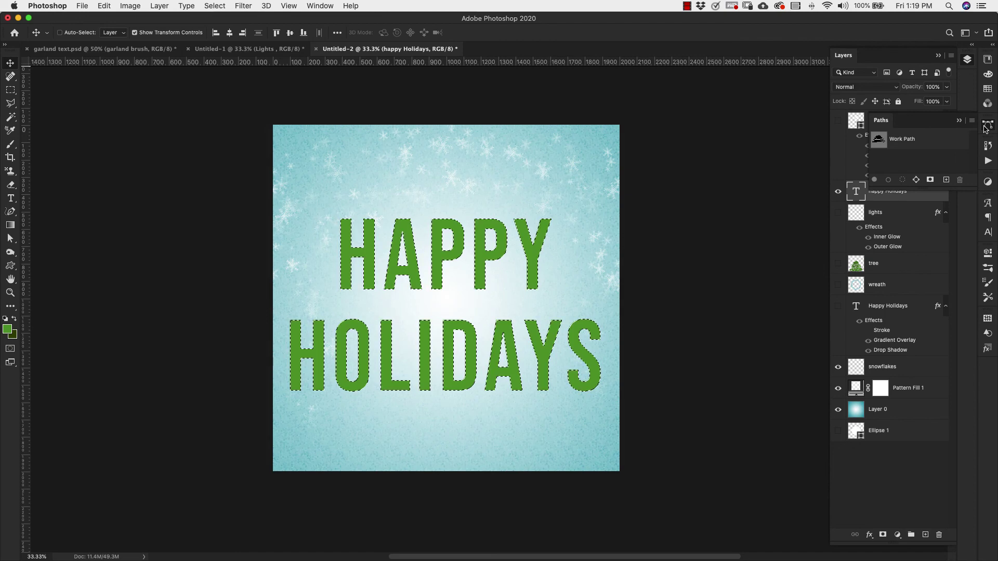
click(916, 179)
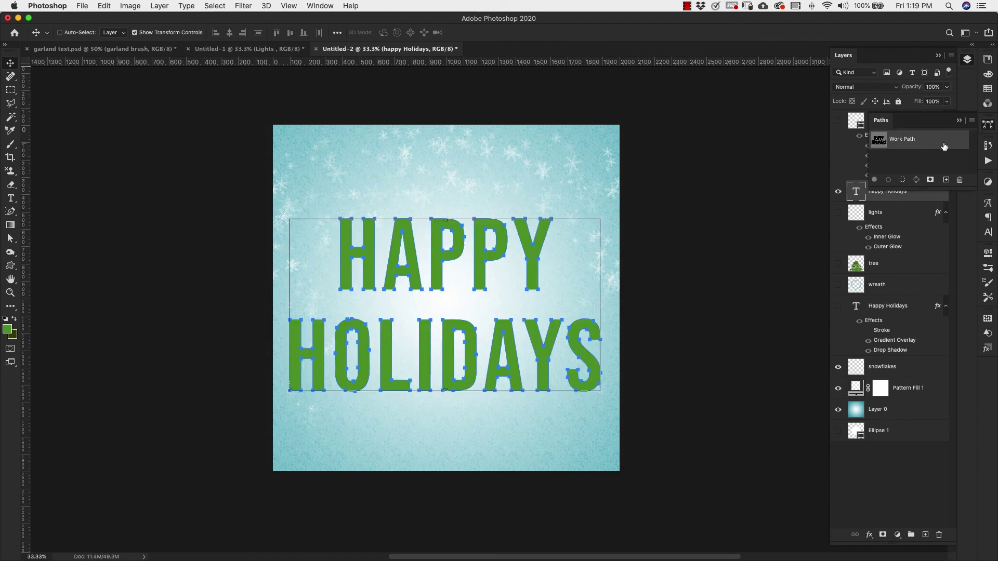
click(959, 121)
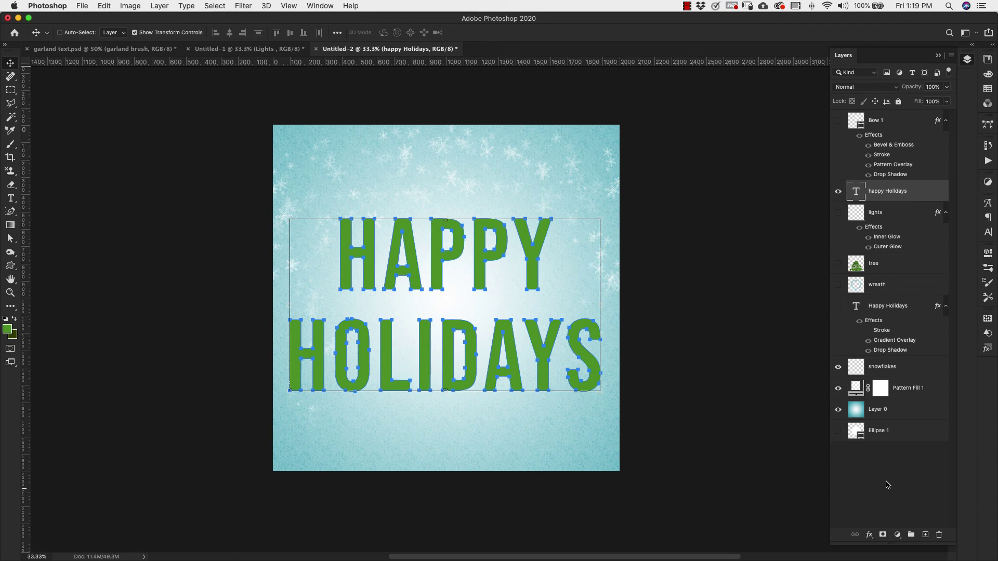
Step: Add an empty layer above the text and hide the green HAPPY HOLIDAYS layer
click(925, 535)
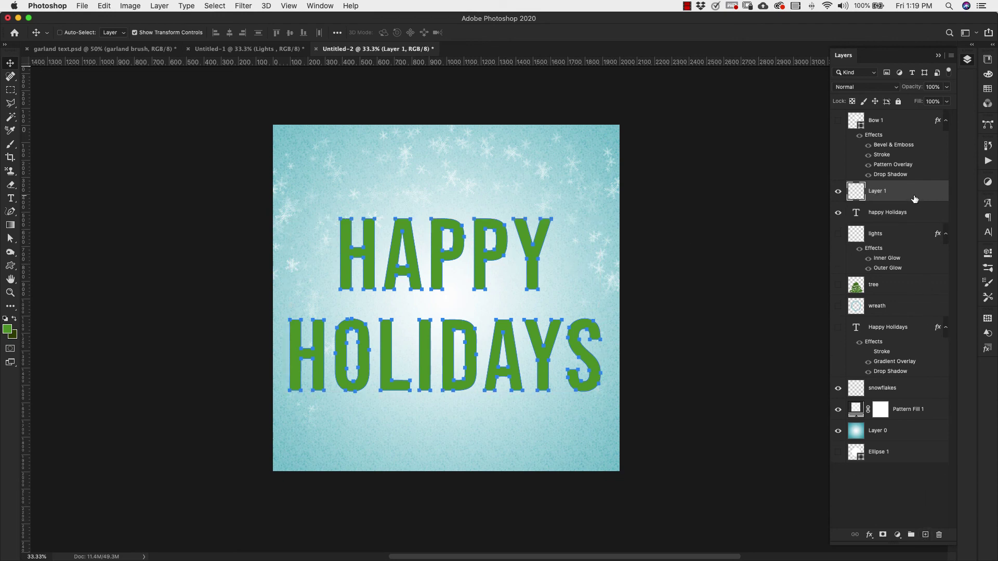
click(838, 212)
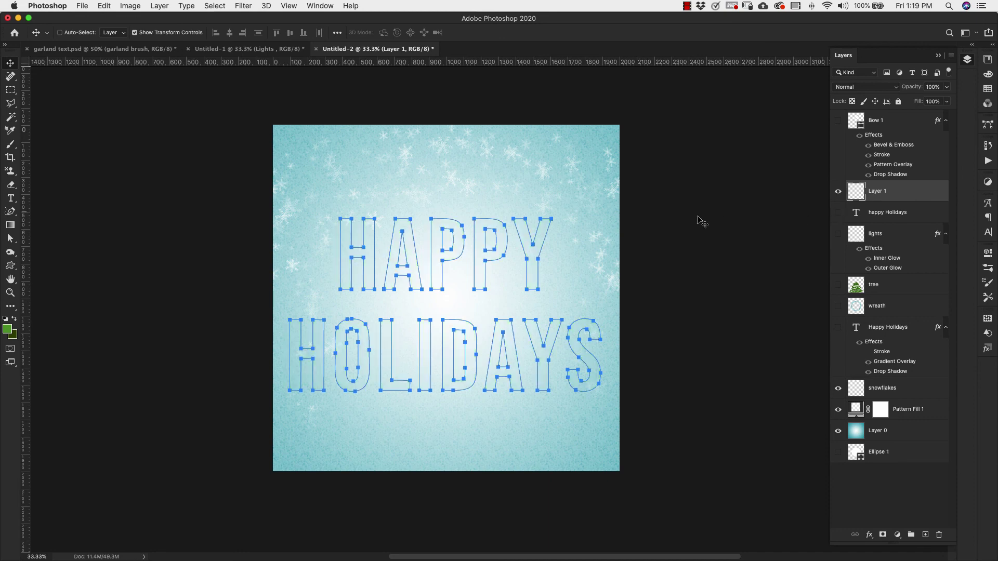
click(988, 268)
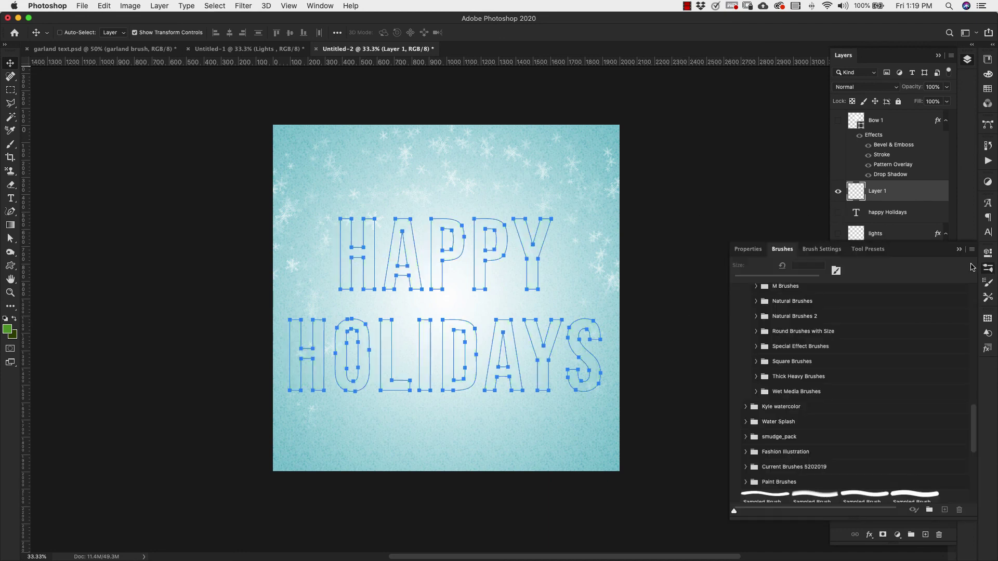
Step: Select the Pine brush tip from the brush presets
scroll(794, 464, down, 10)
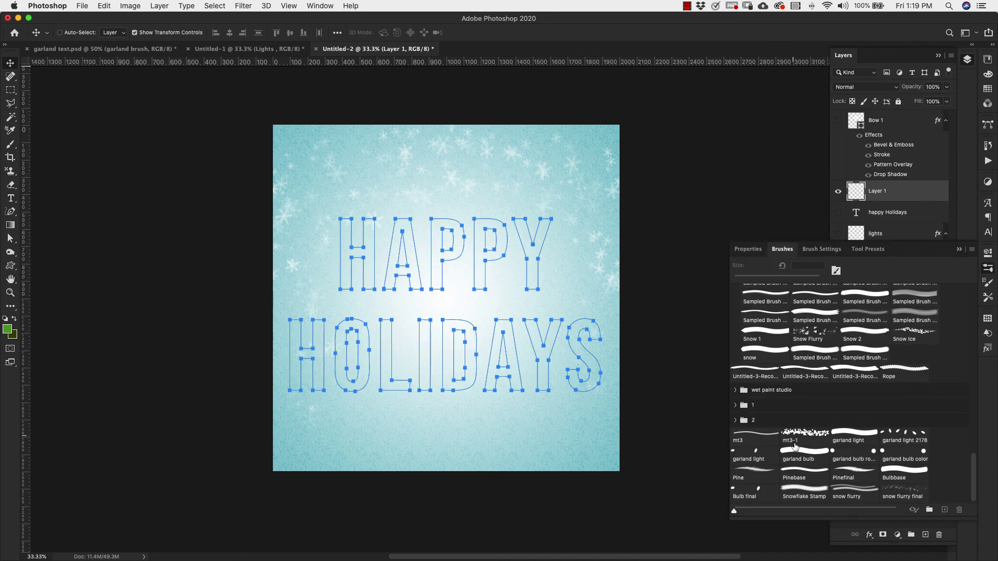
click(747, 477)
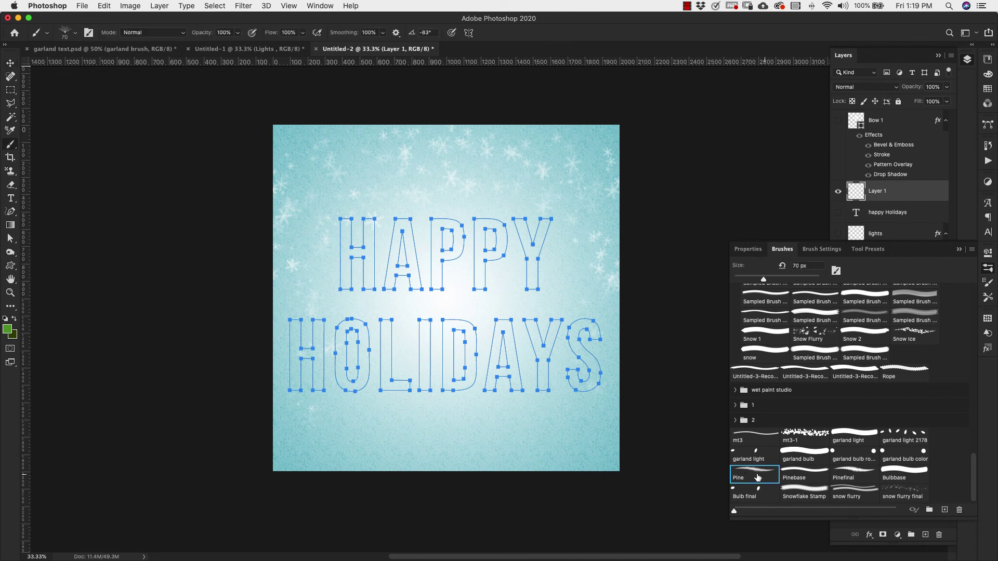
click(959, 250)
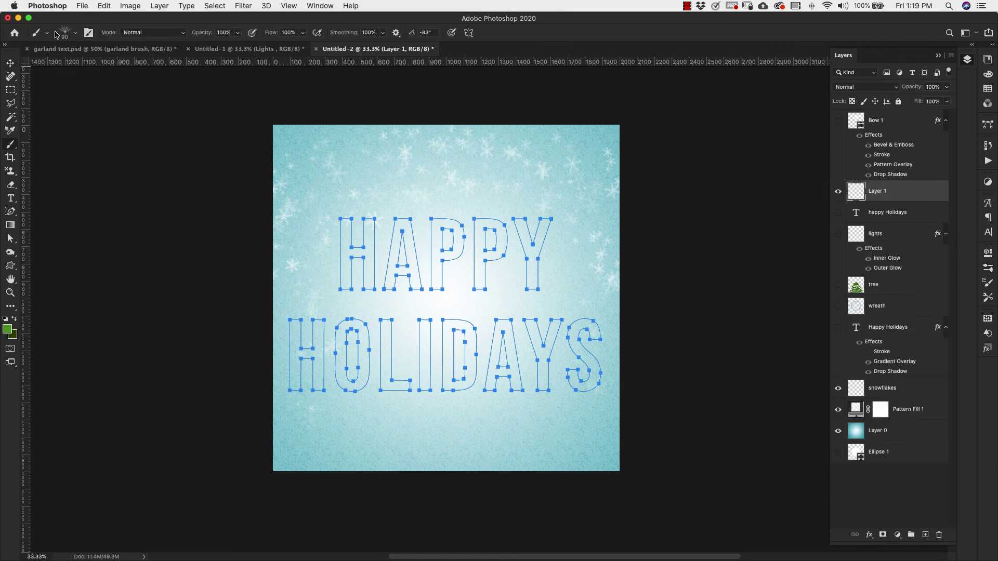
Step: Stroke the HAPPY HOLIDAYS letter paths with the Pine brush
key(p)
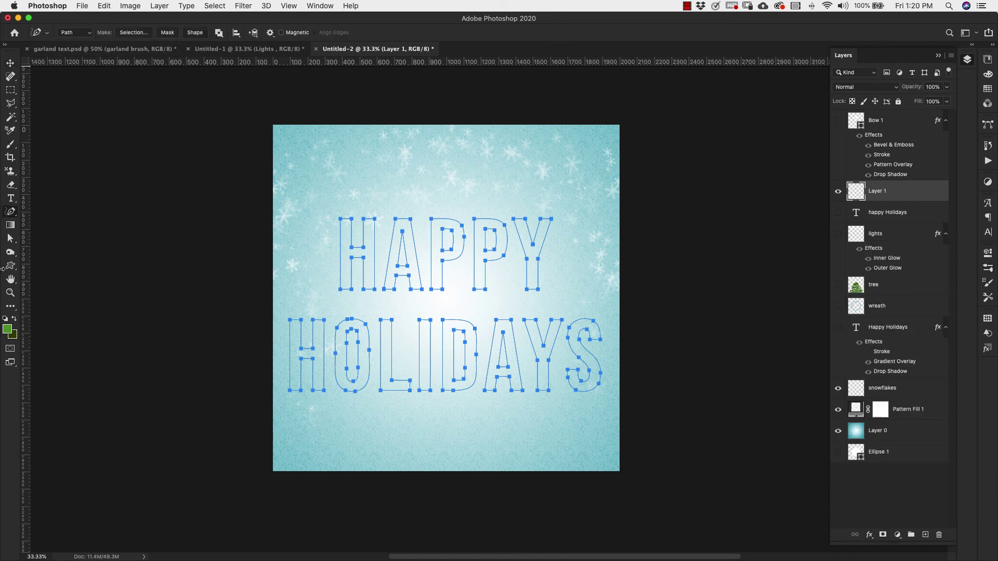
click(11, 238)
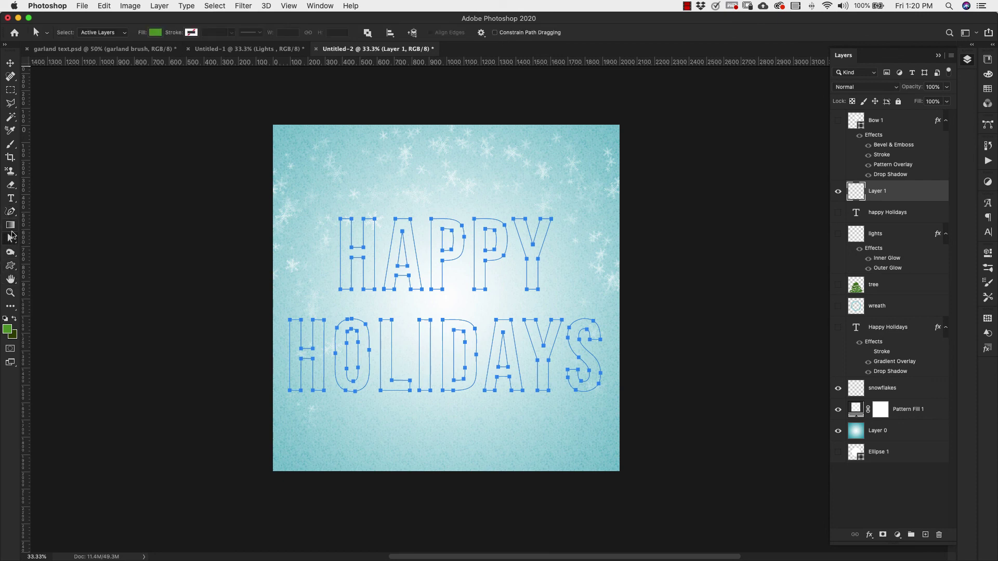
right_click(341, 246)
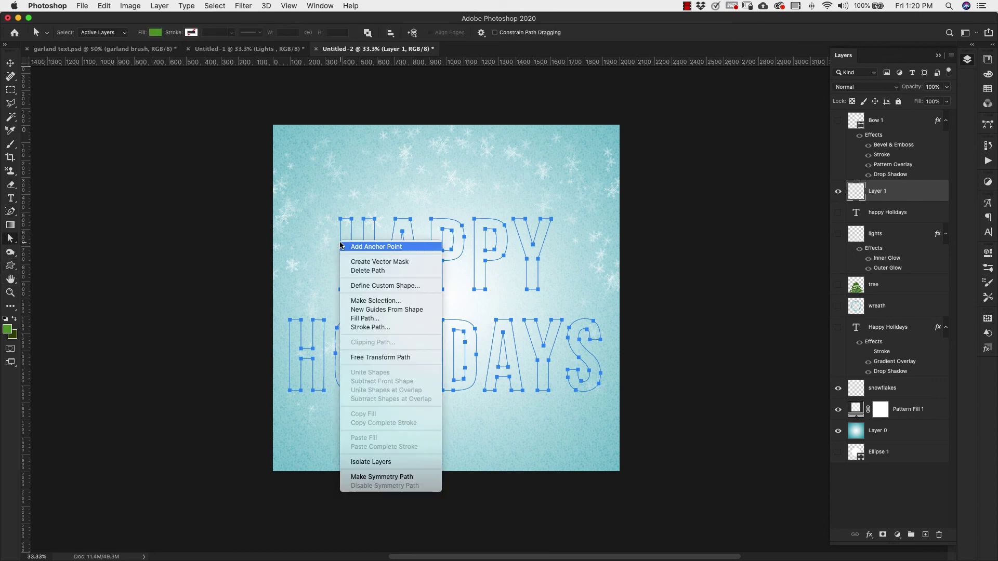
click(363, 326)
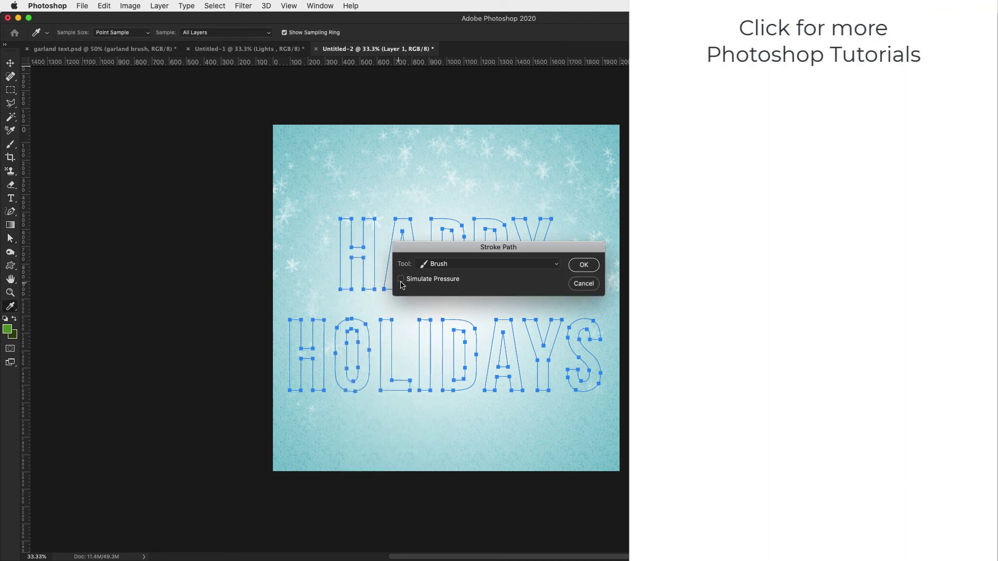
click(589, 266)
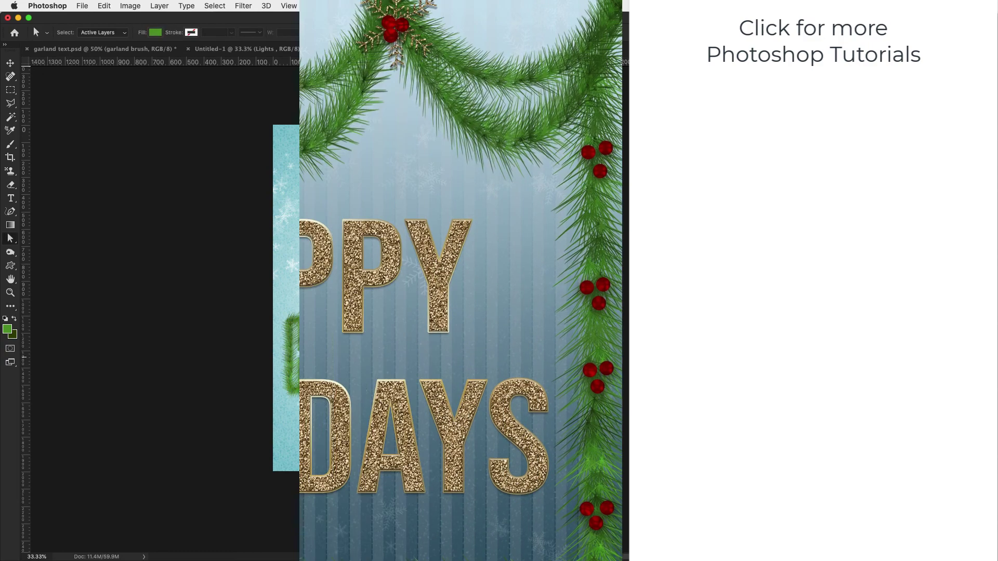